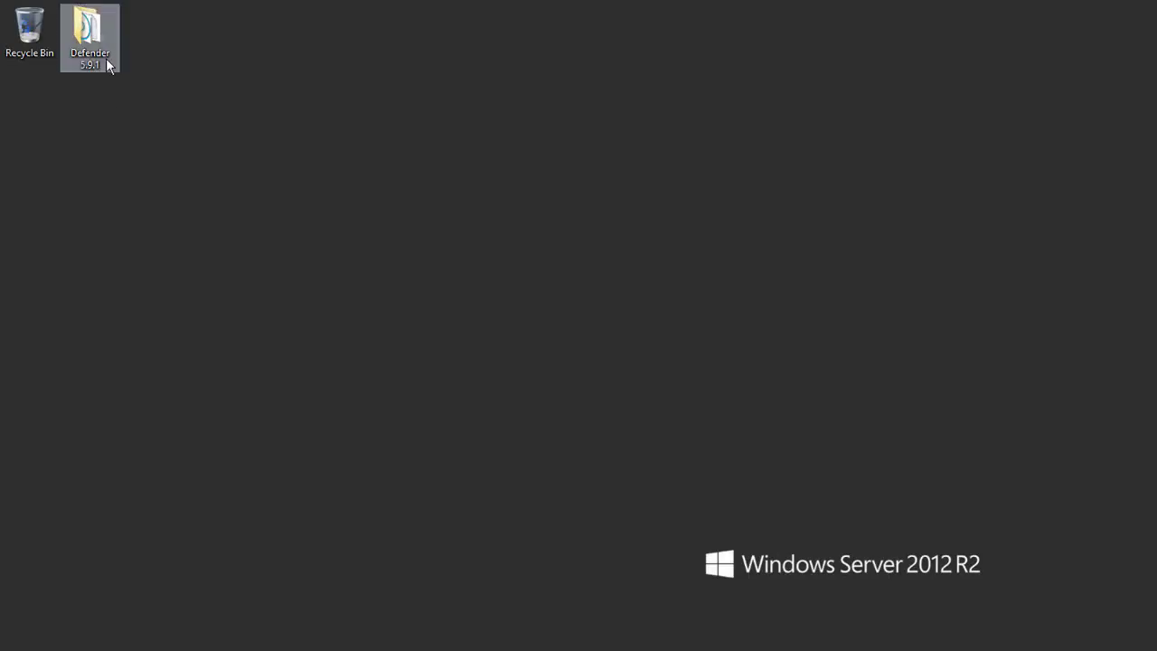
# Step: Launch autorun.exe from the Defender 5.9.1 folder and start installing Defender 5.9.1
pyautogui.doubleClick(105, 58)
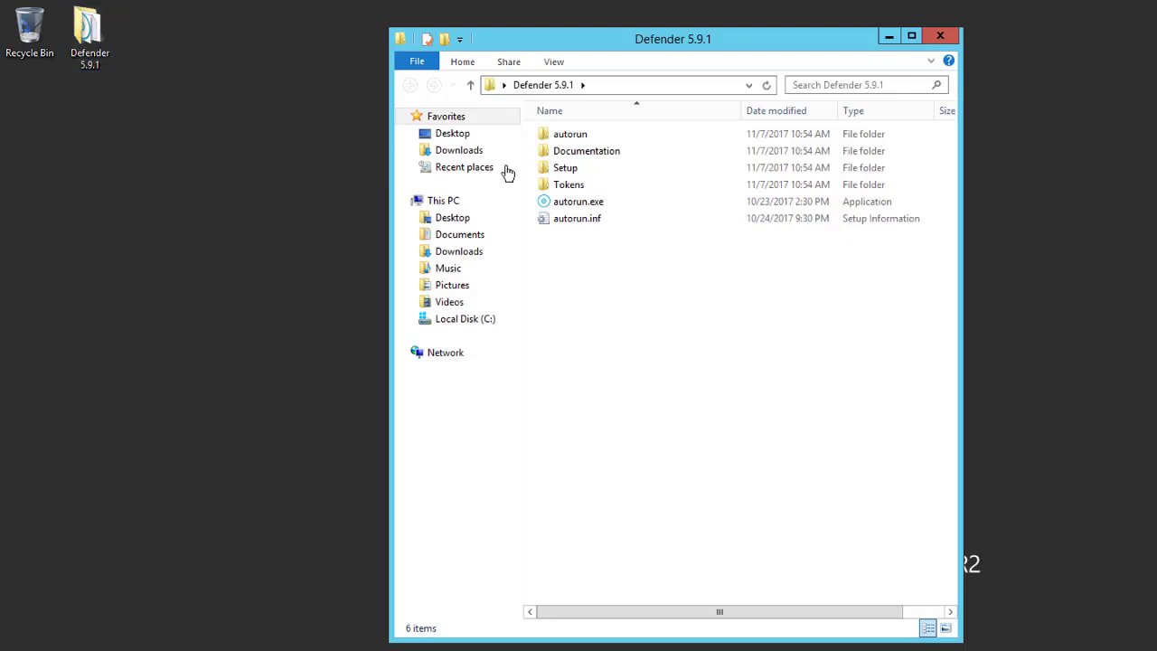
pyautogui.click(638, 207)
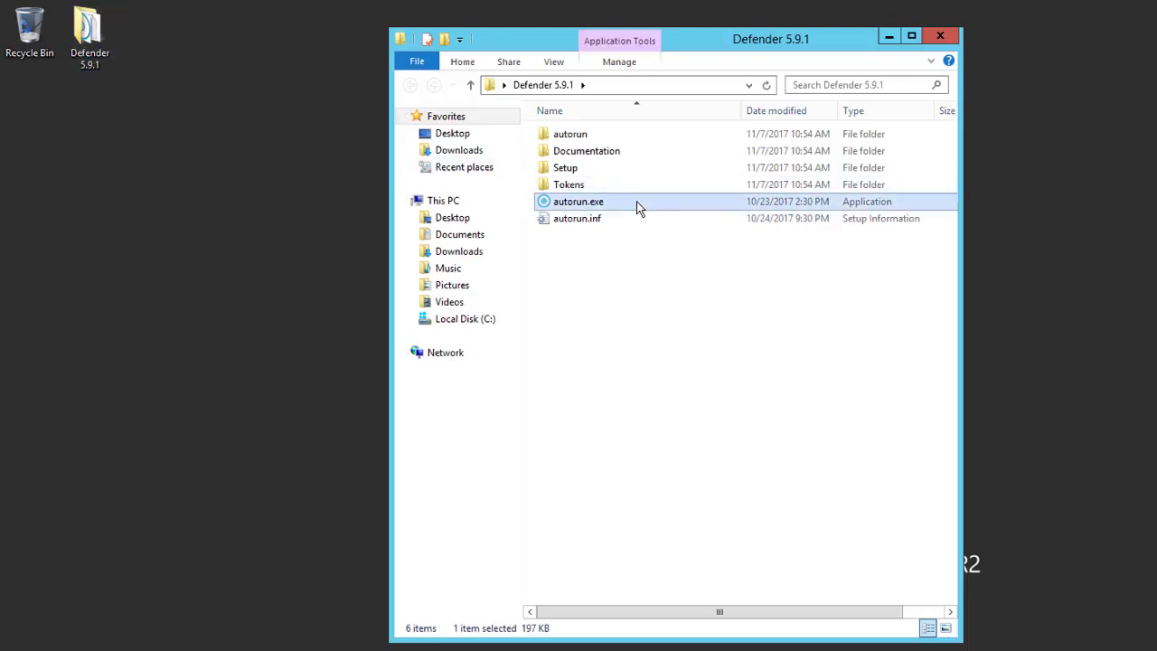
pyautogui.doubleClick(637, 207)
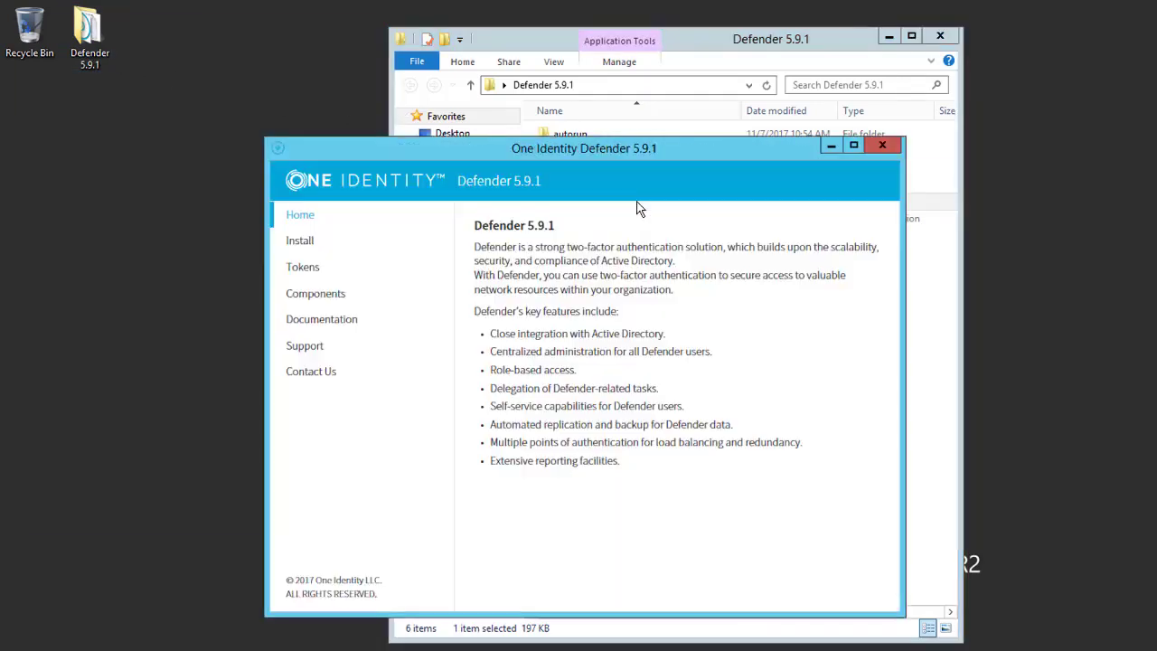
pyautogui.click(315, 251)
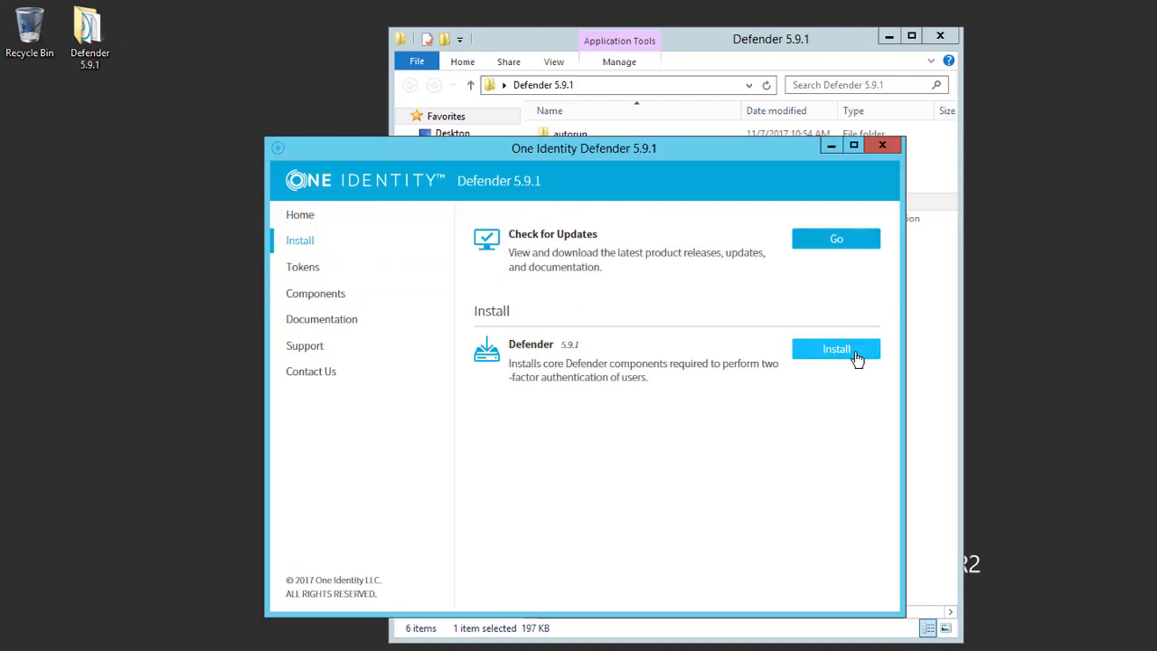
pyautogui.click(857, 359)
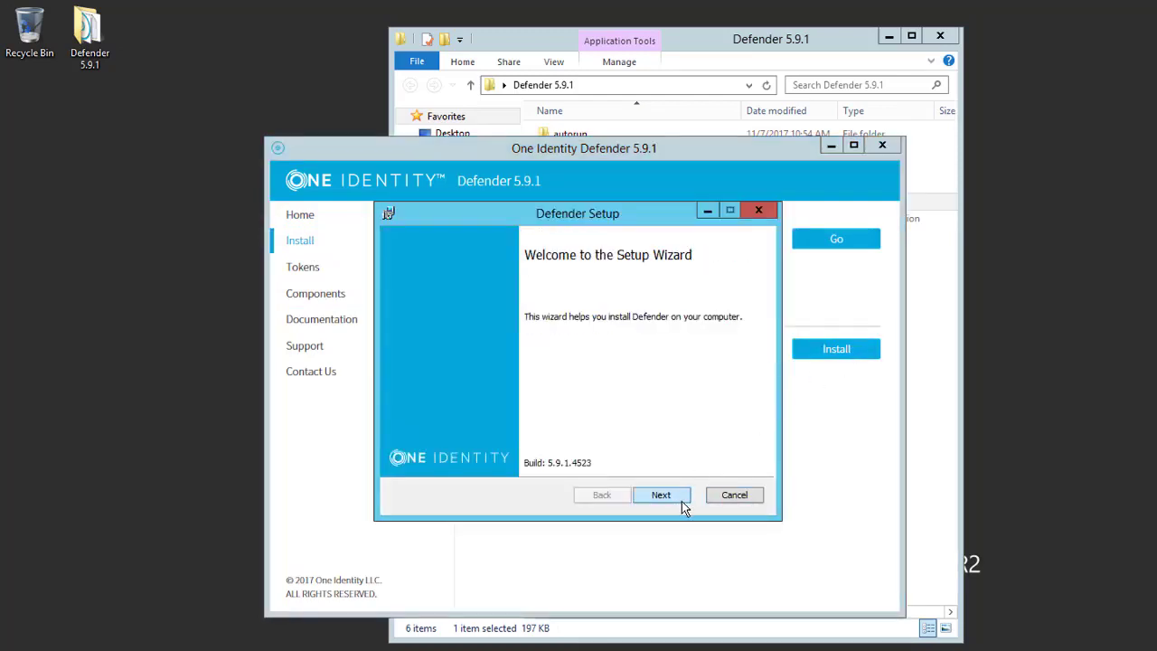
# Step: Accept the license agreement terms and keep the default Defender features
pyautogui.click(682, 503)
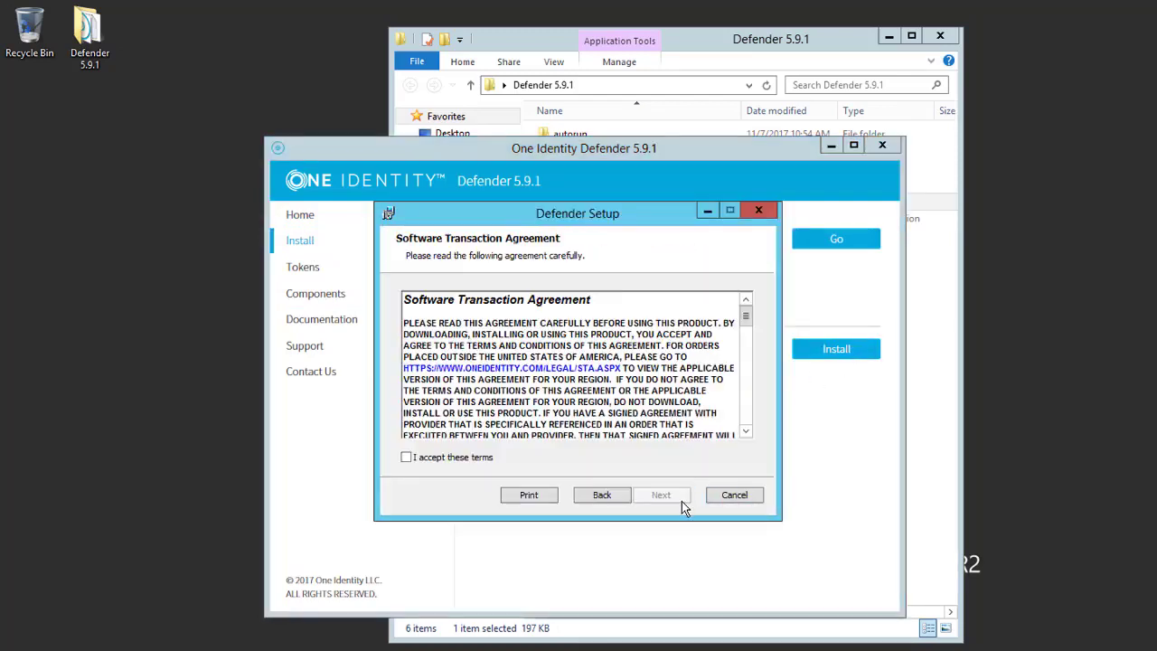
pyautogui.click(405, 458)
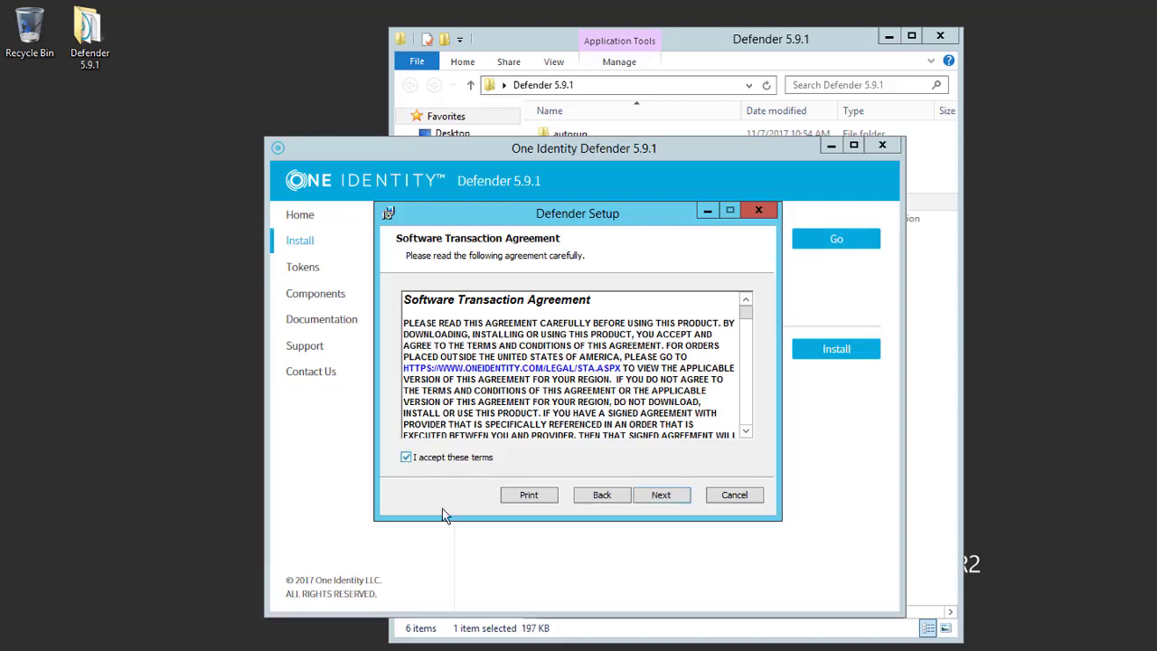
pyautogui.click(662, 497)
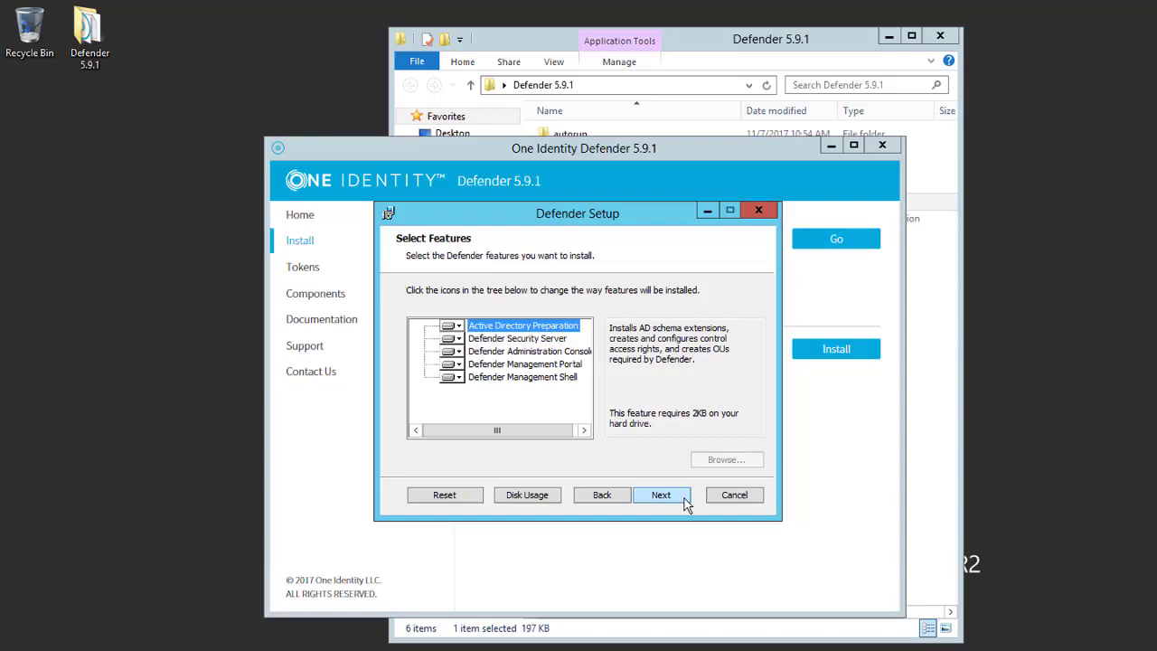
pyautogui.click(570, 365)
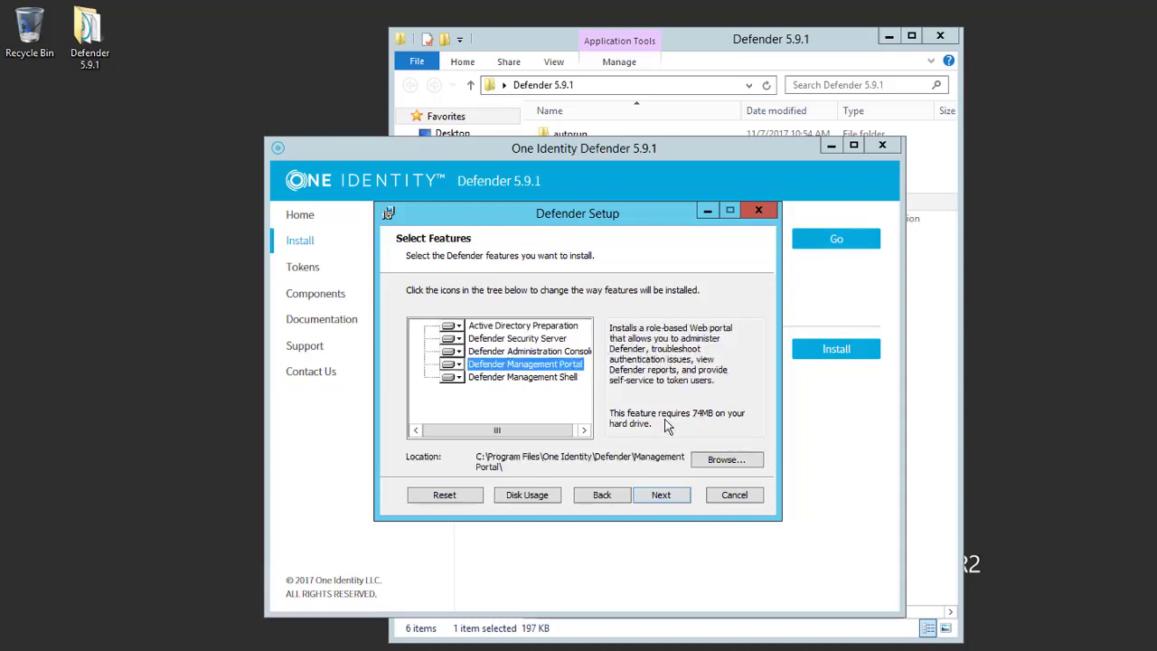
pyautogui.click(674, 498)
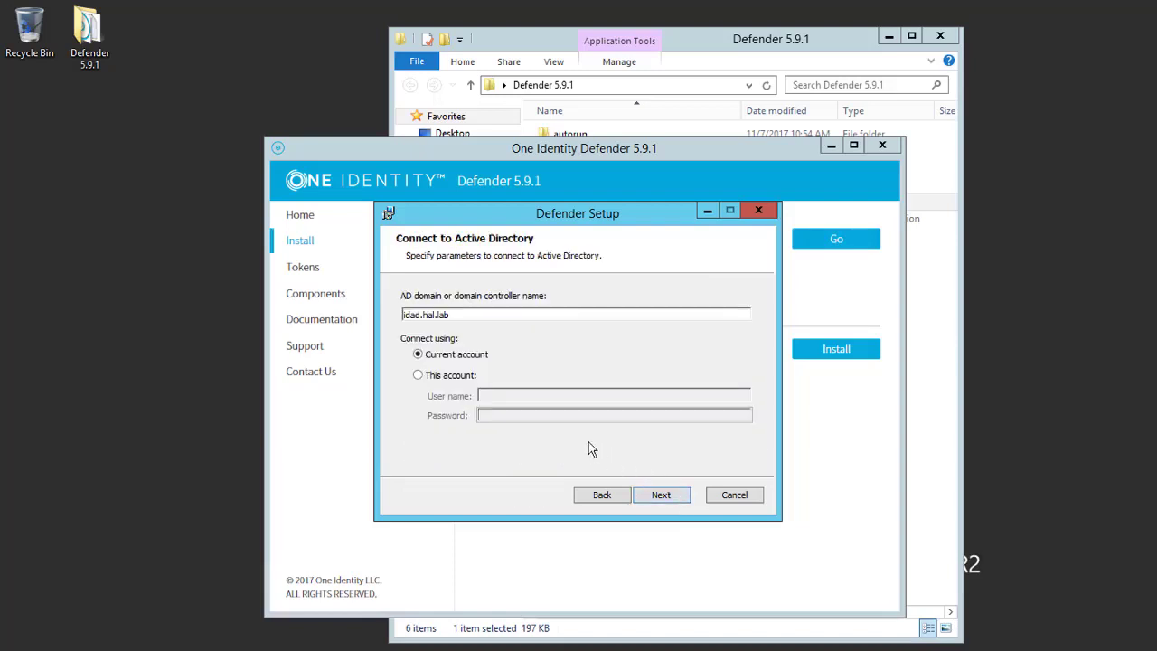
# Step: Install with domain idad.hal.lab, port 8080 and Domain Admins, skipping the configuration tool
pyautogui.click(683, 499)
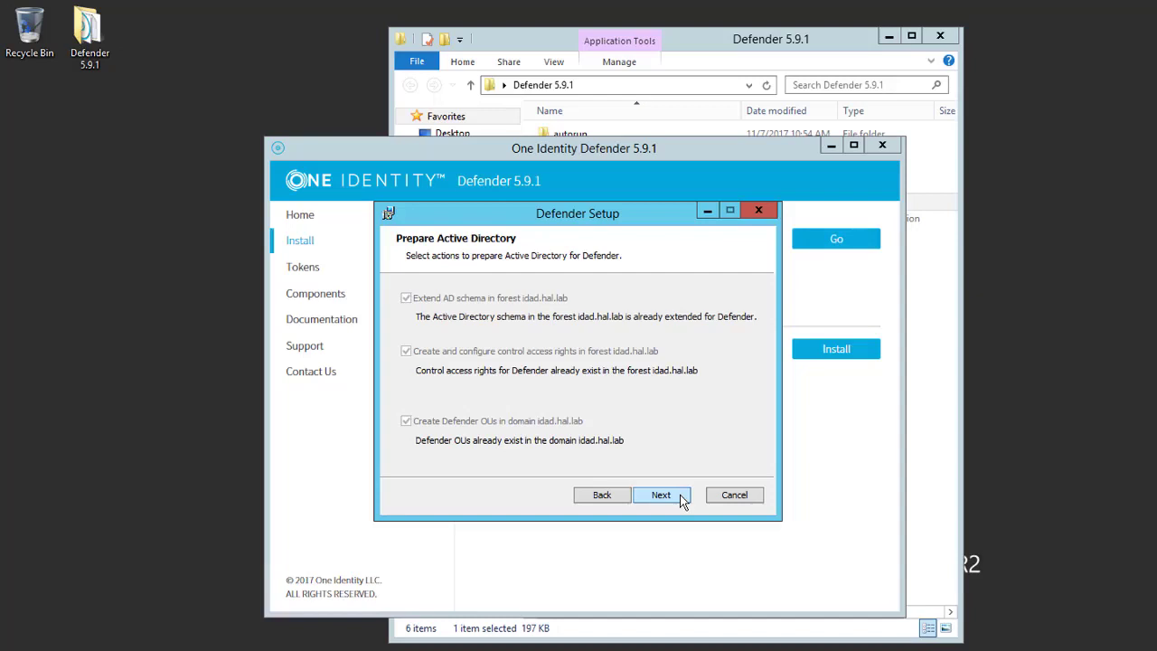
pyautogui.click(683, 499)
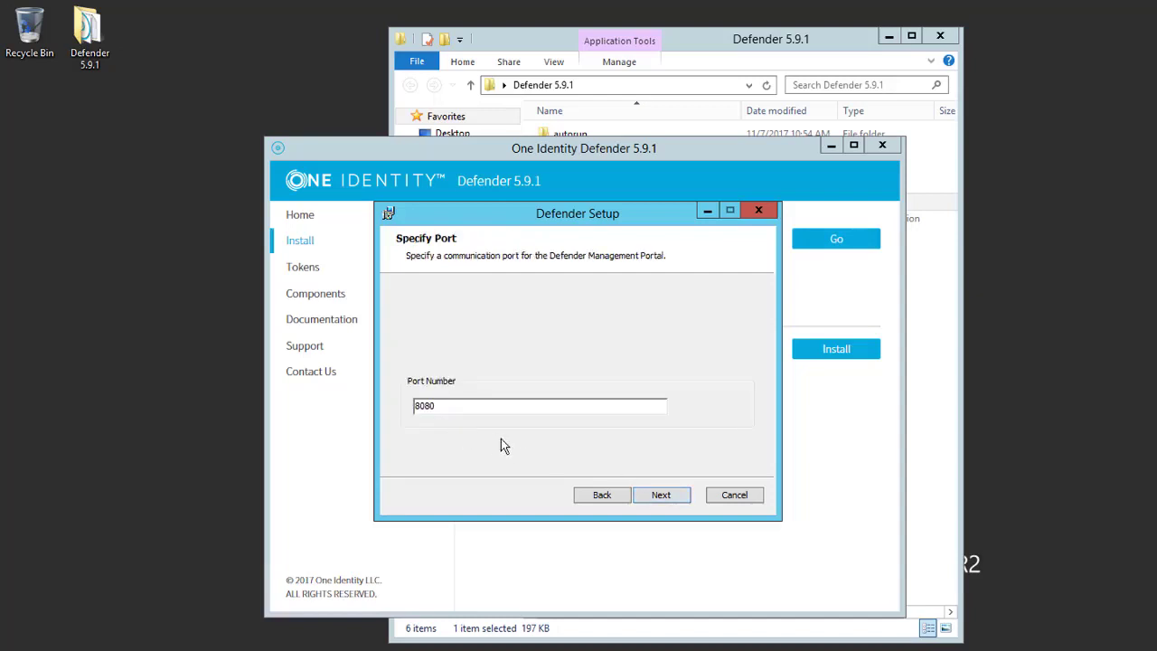
pyautogui.click(682, 500)
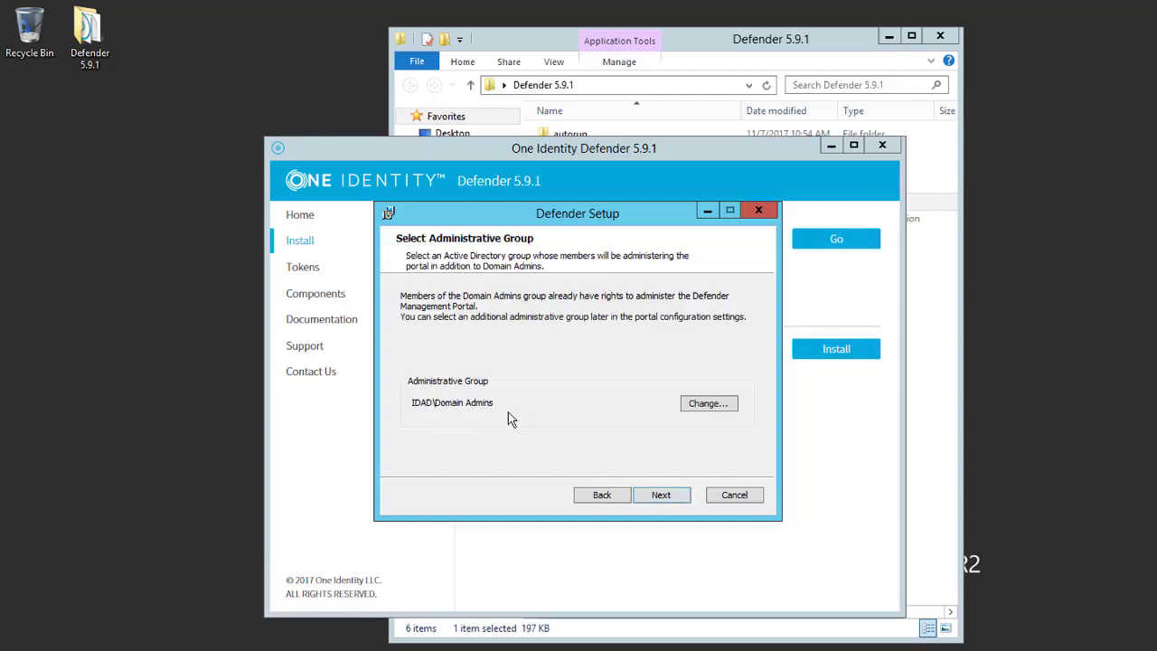
pyautogui.click(685, 499)
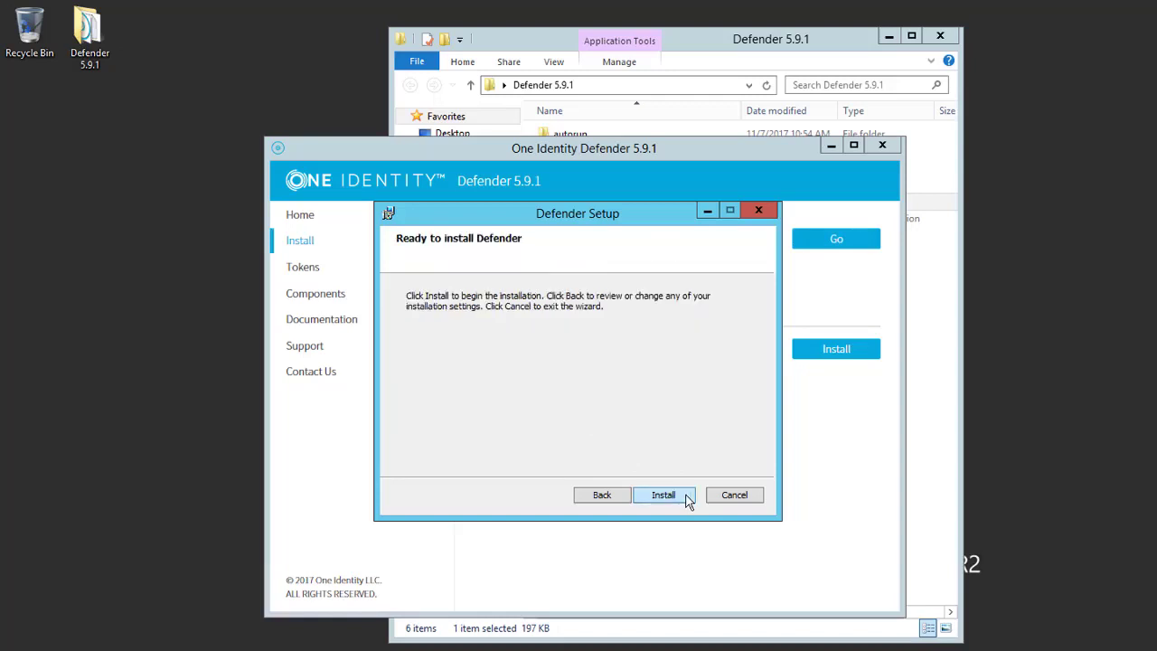
pyautogui.click(685, 499)
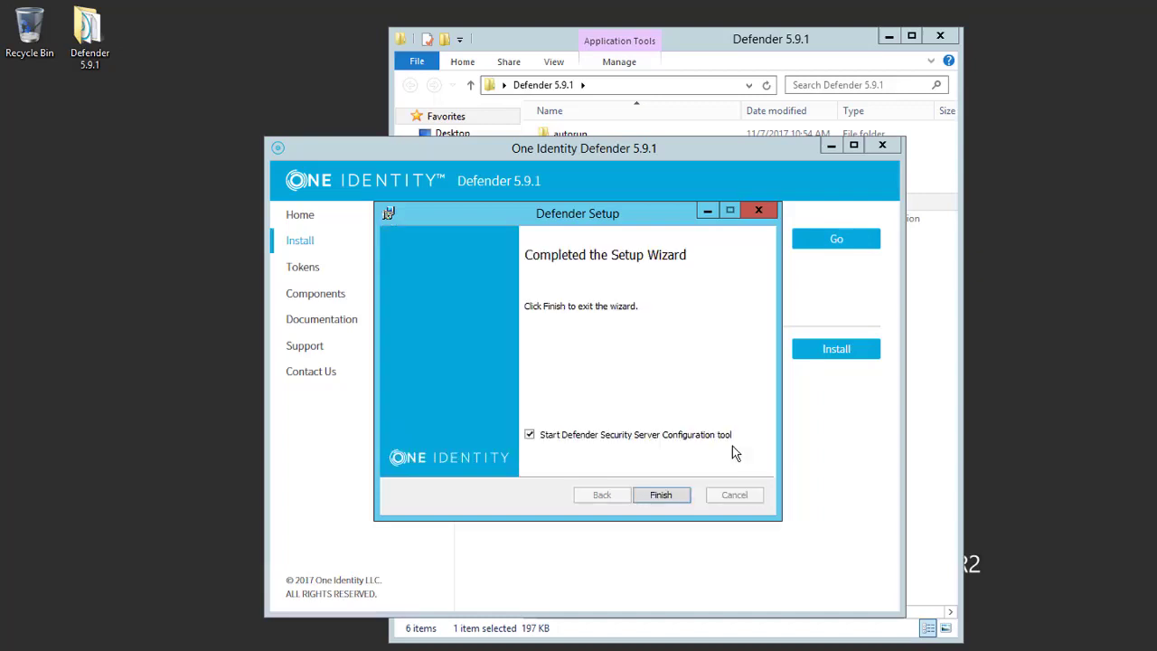
pyautogui.click(530, 435)
# Step: Finish the setup wizard and close the Defender launcher and folder window
pyautogui.click(681, 498)
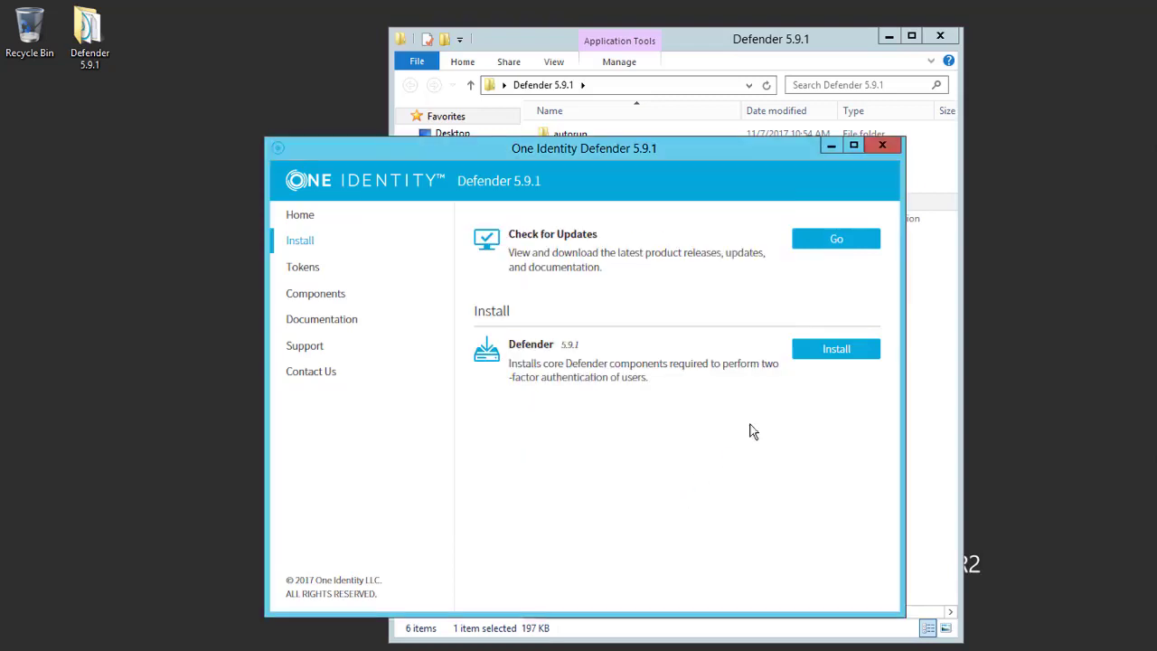
pyautogui.click(898, 152)
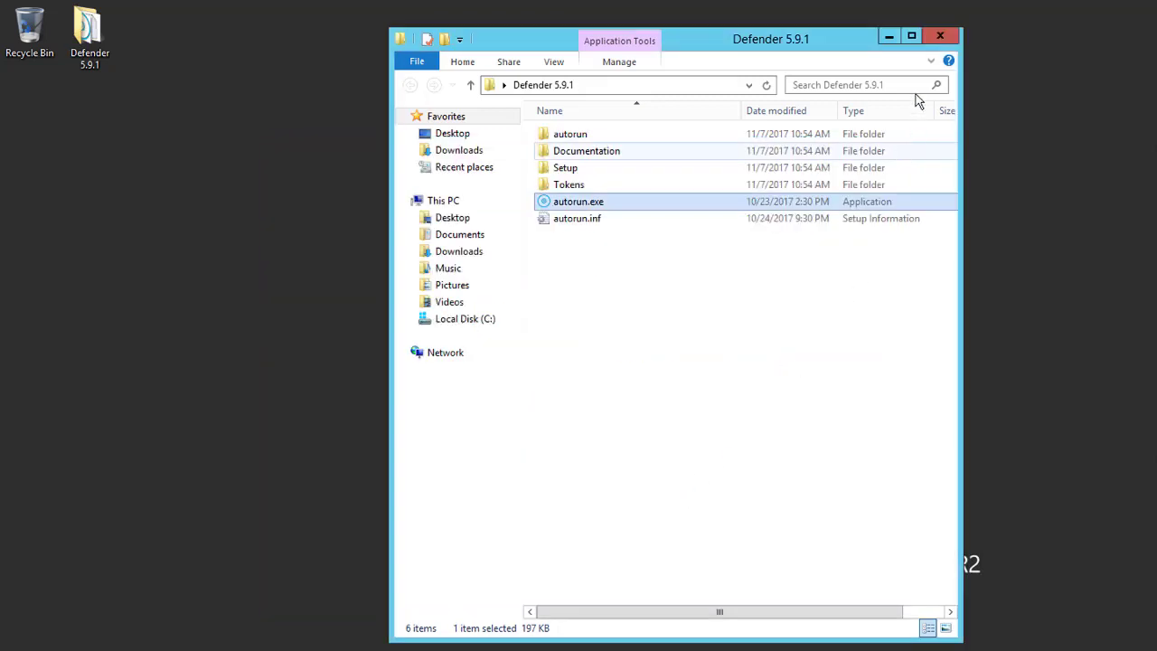
pyautogui.click(936, 38)
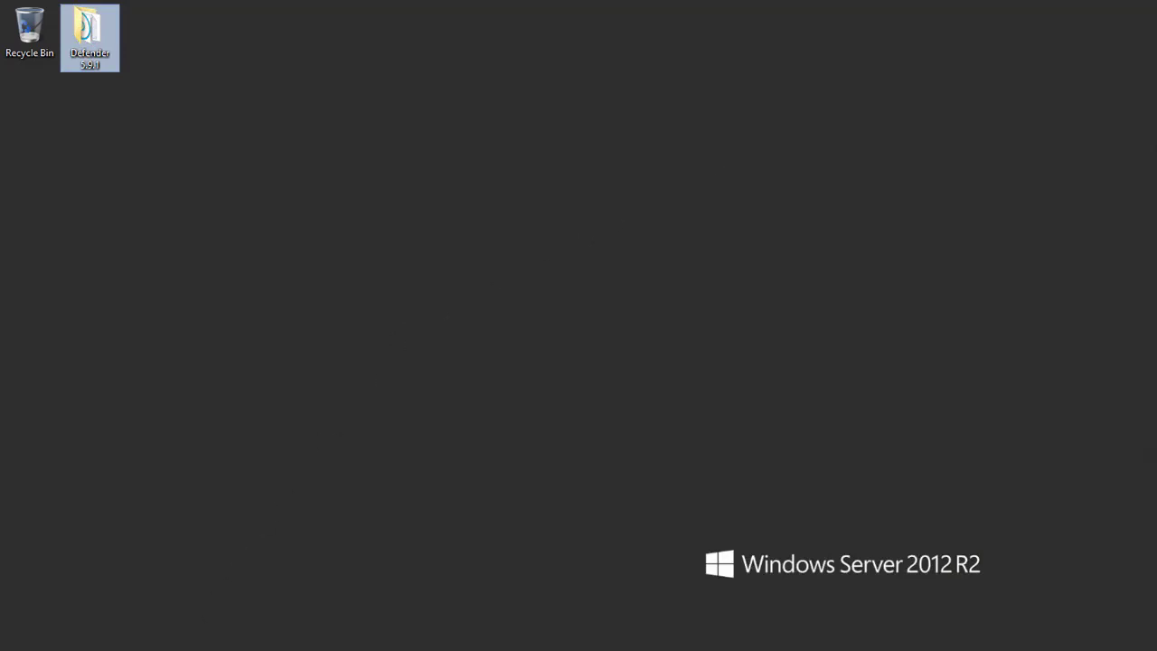
# Step: Browse to C:\Program Files\One Identity\Defender\Management Portal\WWW in File Explorer
pyautogui.click(64, 632)
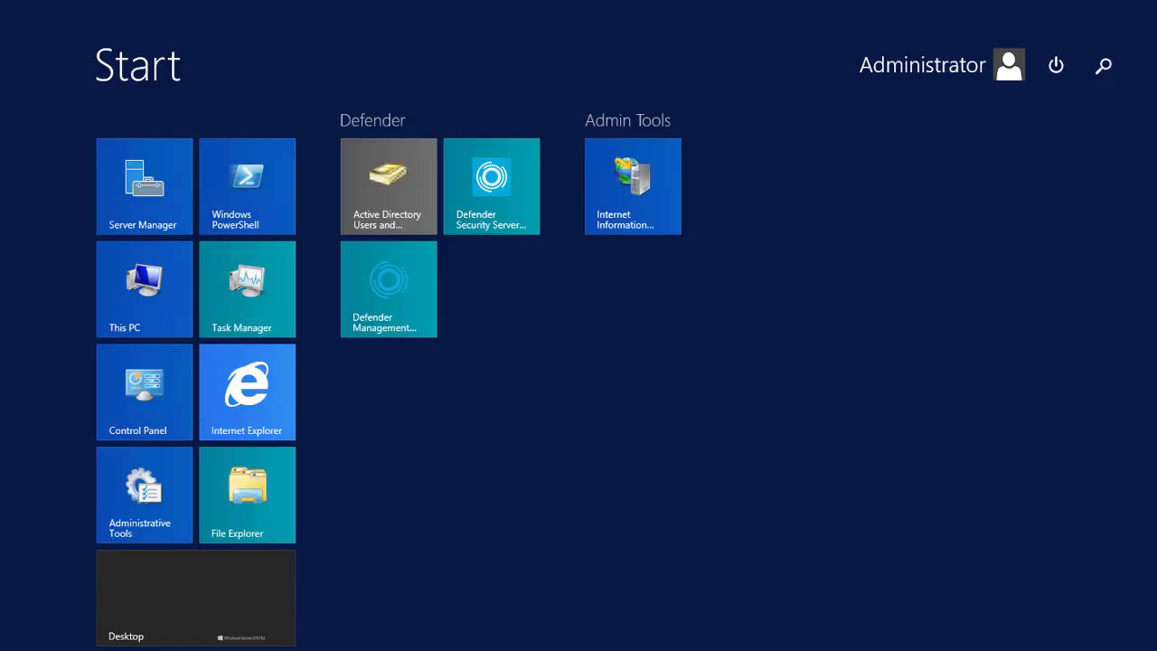
pyautogui.click(263, 508)
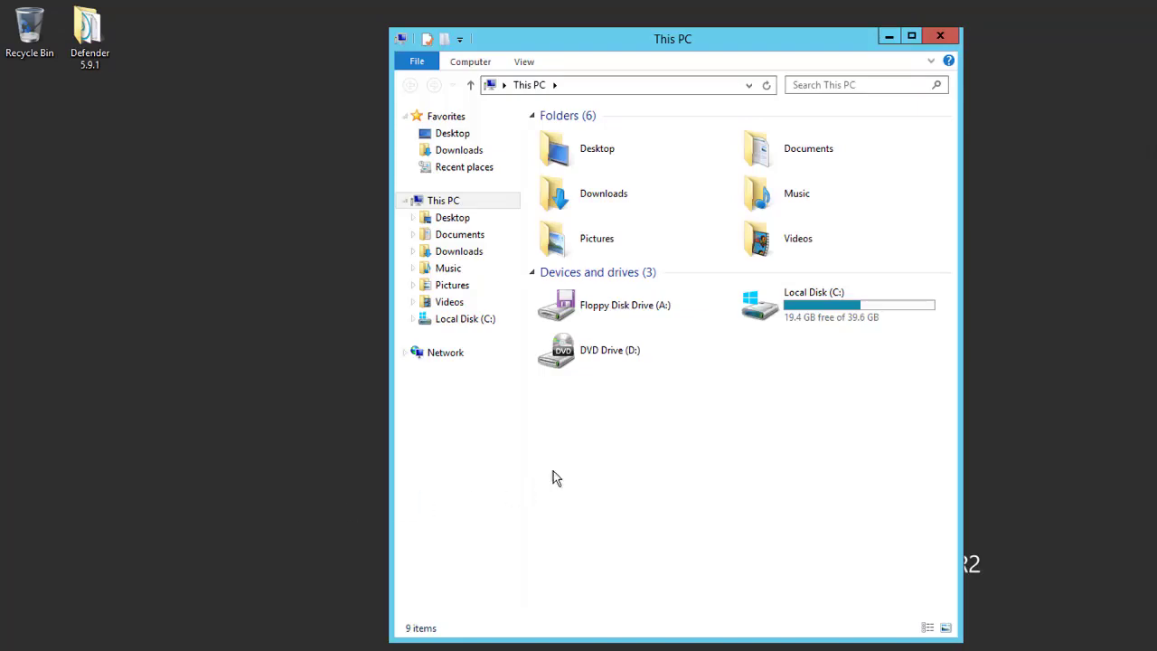
pyautogui.doubleClick(795, 313)
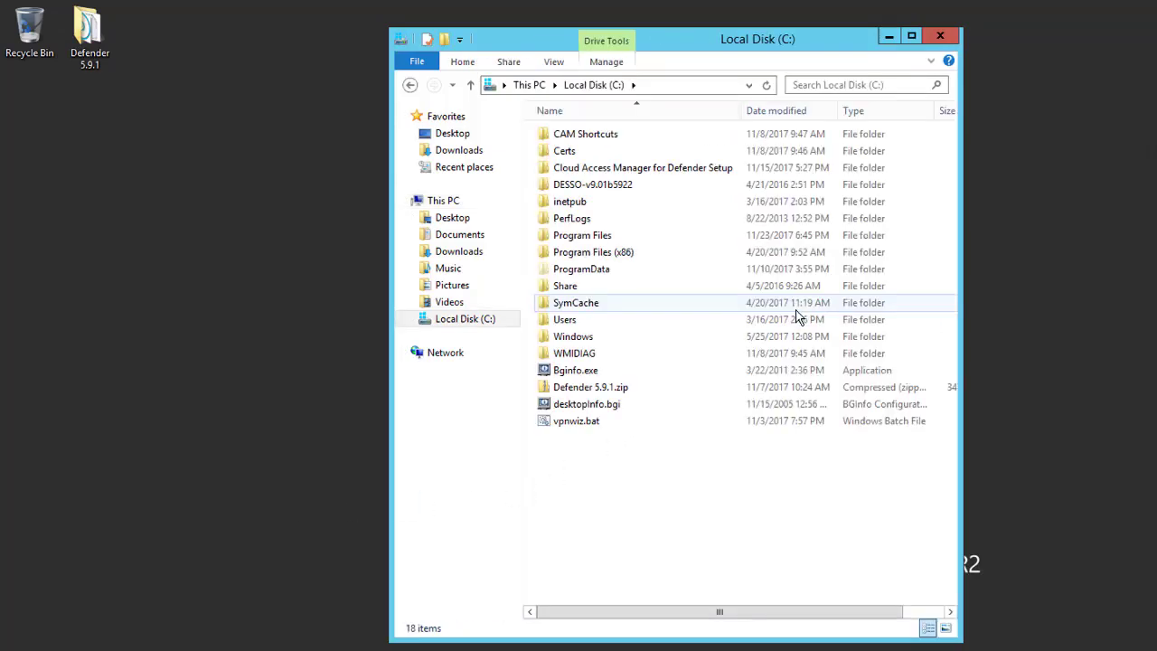
pyautogui.doubleClick(603, 237)
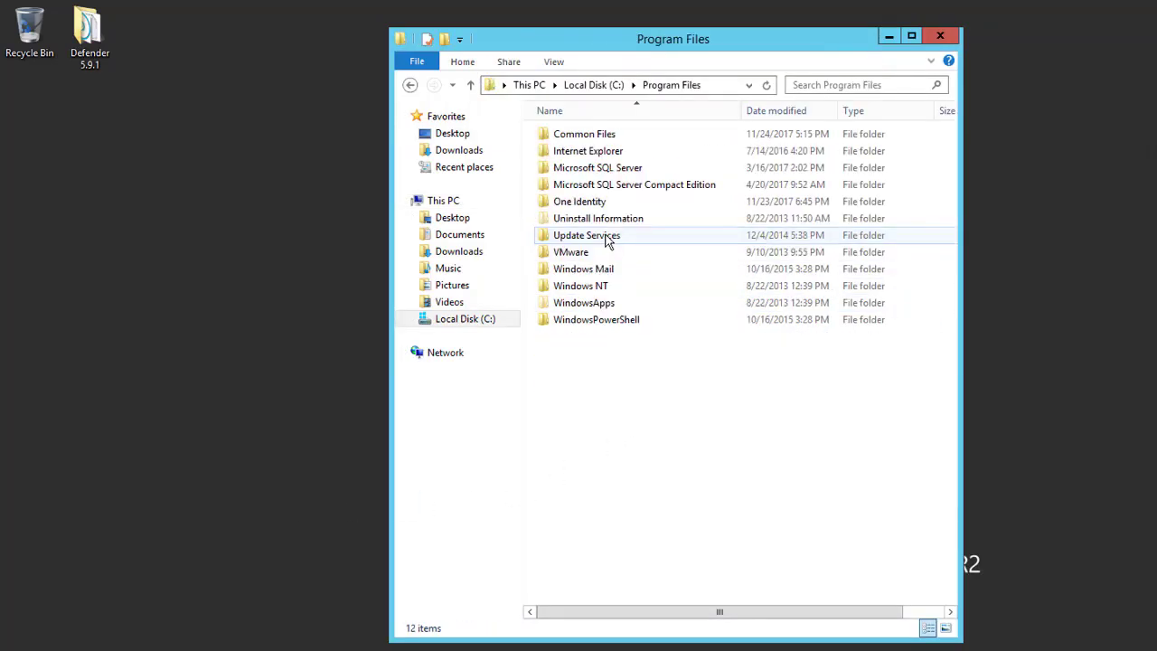
pyautogui.doubleClick(614, 201)
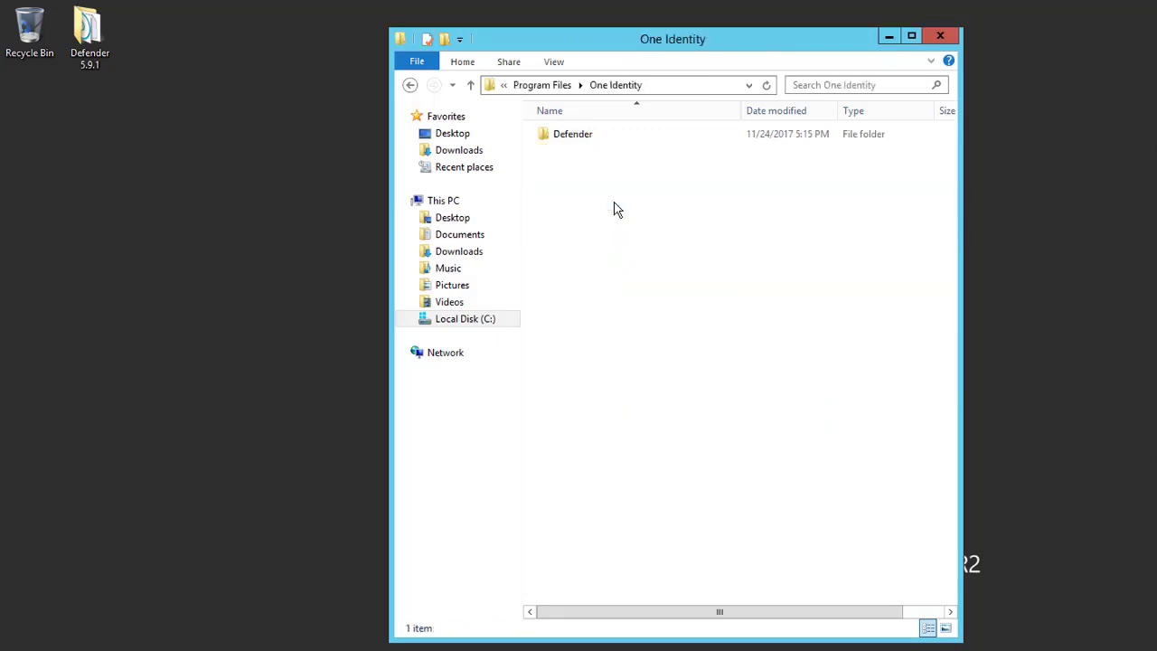
pyautogui.doubleClick(611, 135)
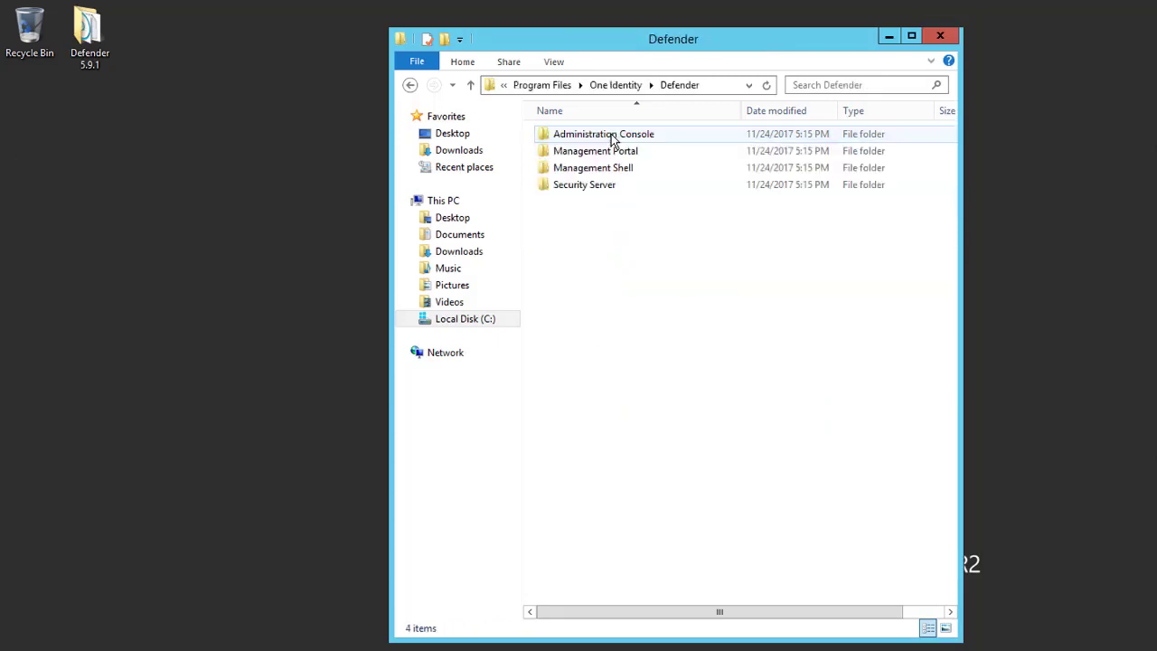
pyautogui.doubleClick(675, 156)
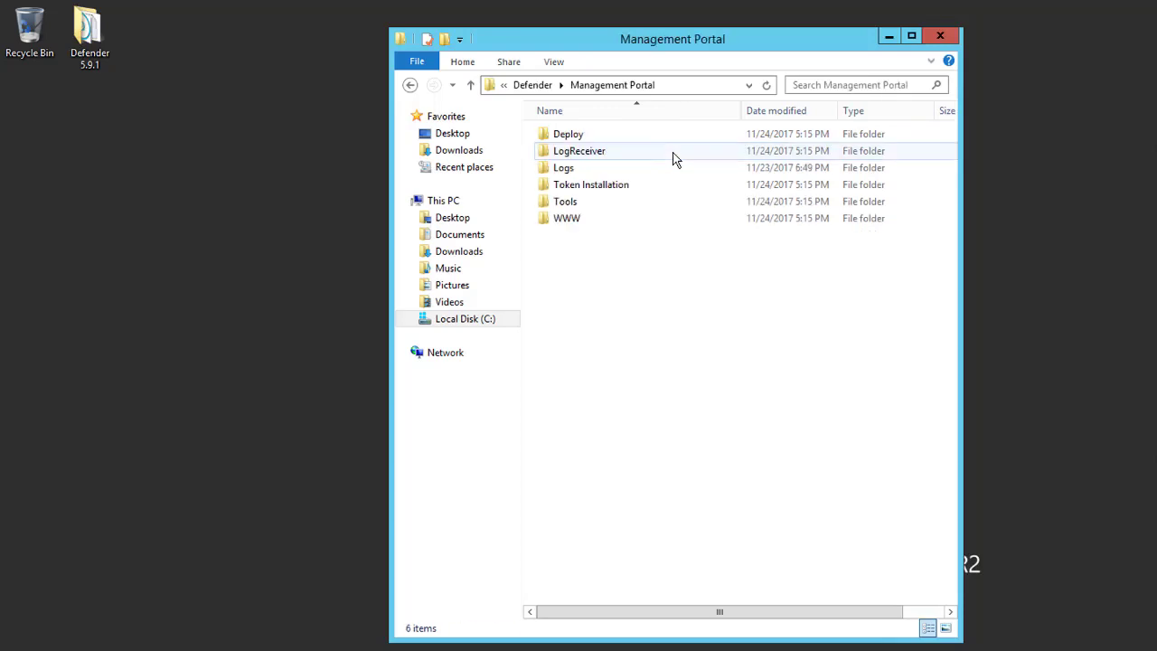
pyautogui.doubleClick(593, 225)
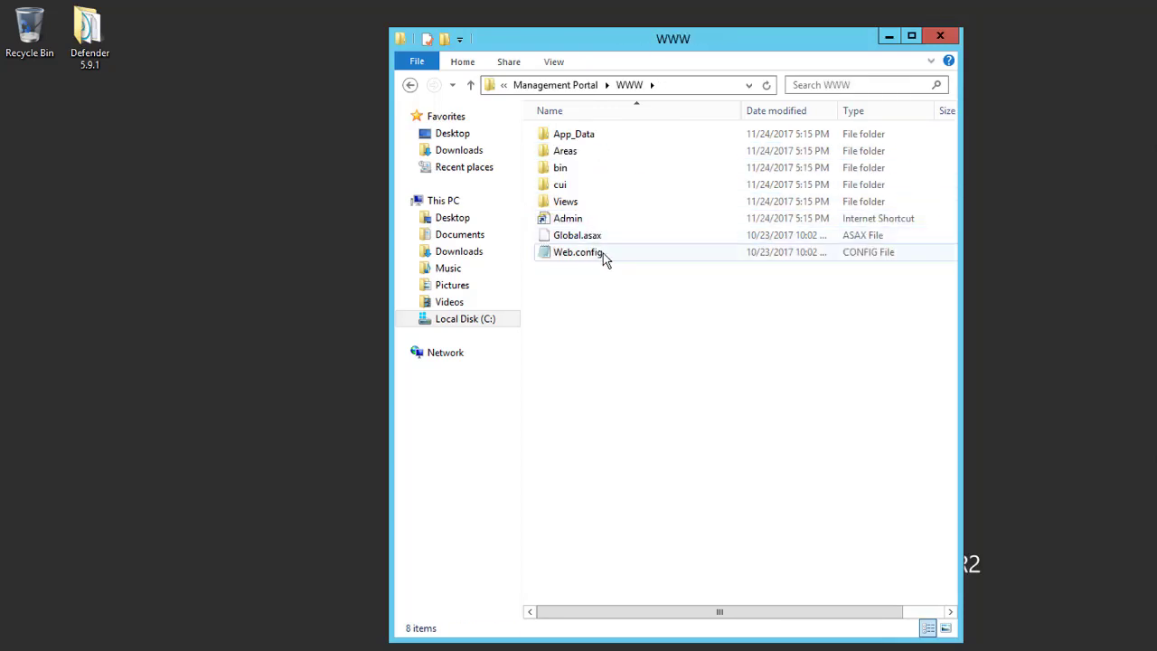
# Step: Open Web.config in Notepad and strip the comment markers from the RemoteDC entry
pyautogui.doubleClick(596, 253)
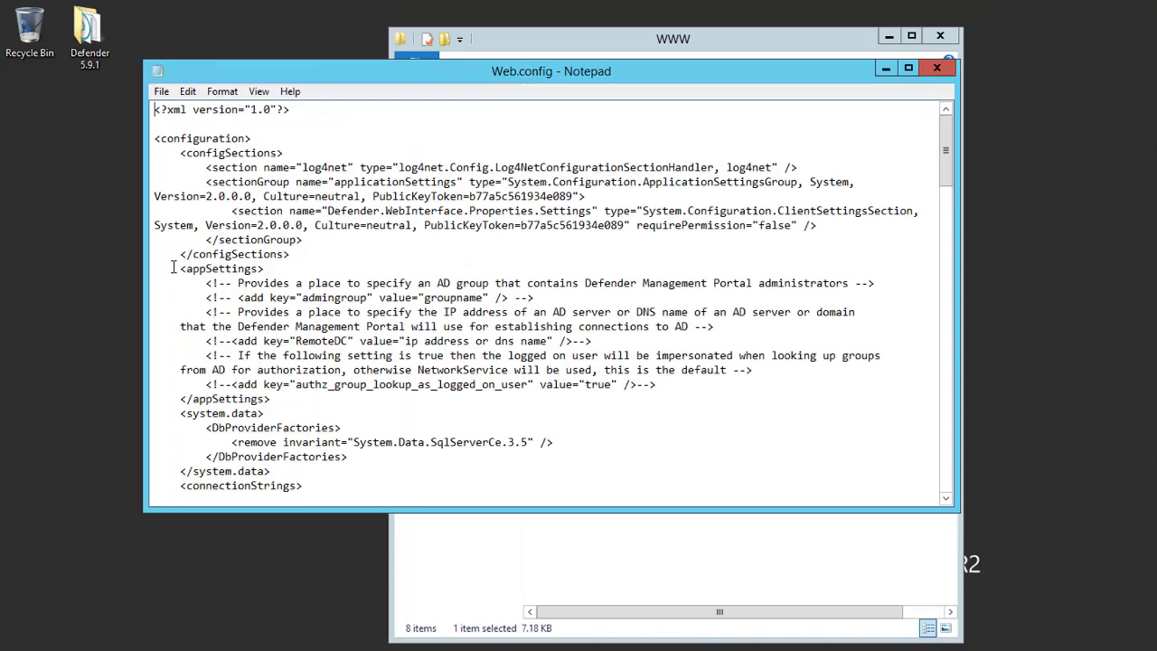
pyautogui.moveTo(173, 269); pyautogui.dragTo(400, 401)
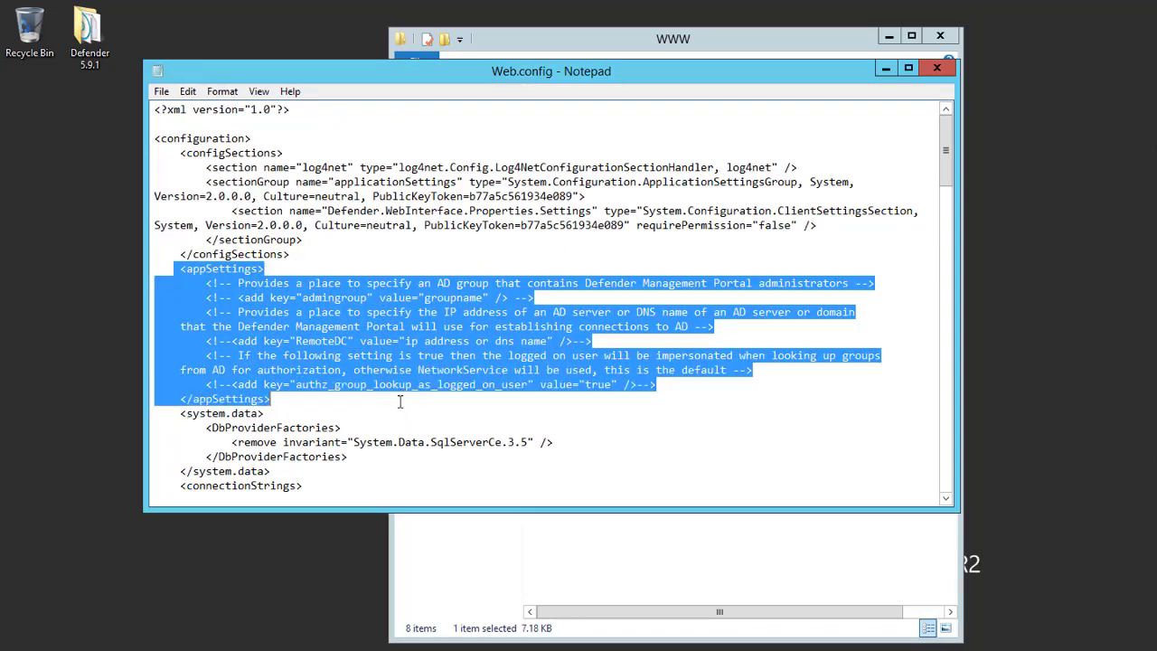
pyautogui.click(199, 341)
pyautogui.moveTo(206, 341); pyautogui.dragTo(230, 342)
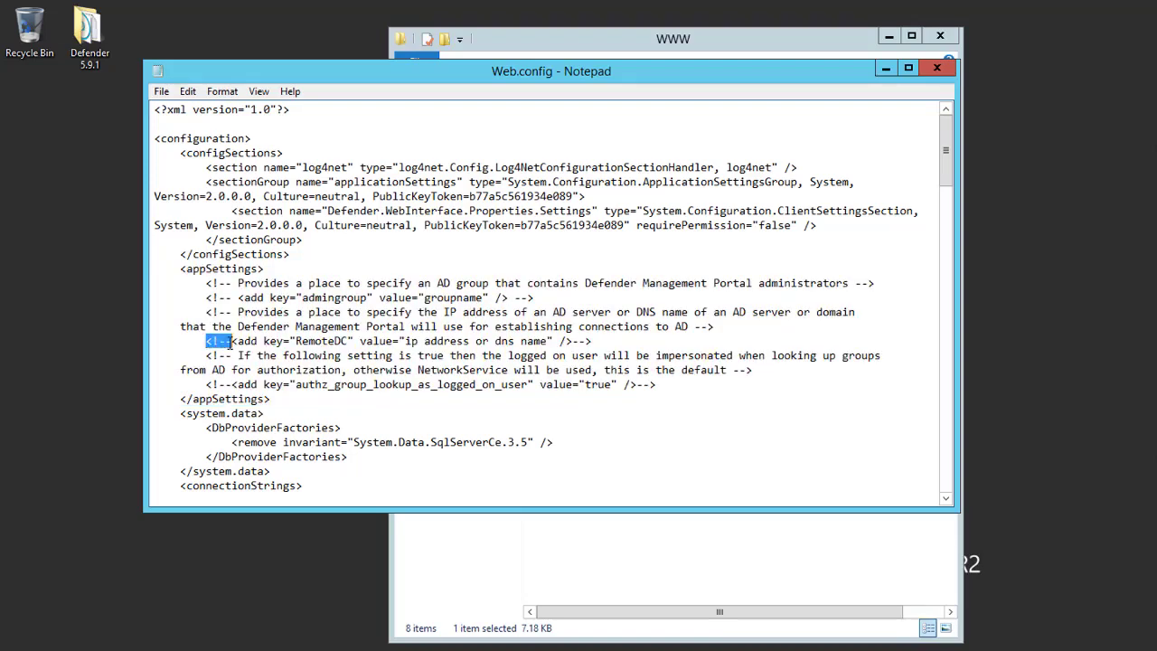
pyautogui.press('Delete')
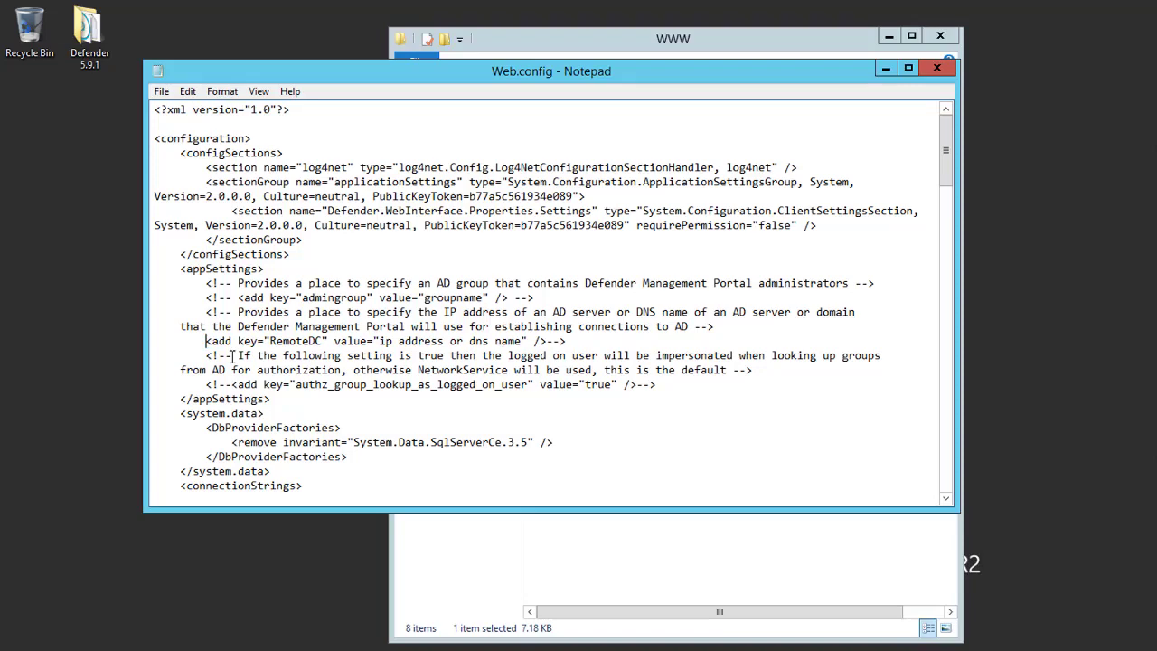
pyautogui.click(572, 341)
pyautogui.press('BackSpace')
pyautogui.press('BackSpace')
pyautogui.press('BackSpace')
pyautogui.press('BackSpace')
pyautogui.write('>')
pyautogui.moveTo(379, 340); pyautogui.dragTo(523, 342)
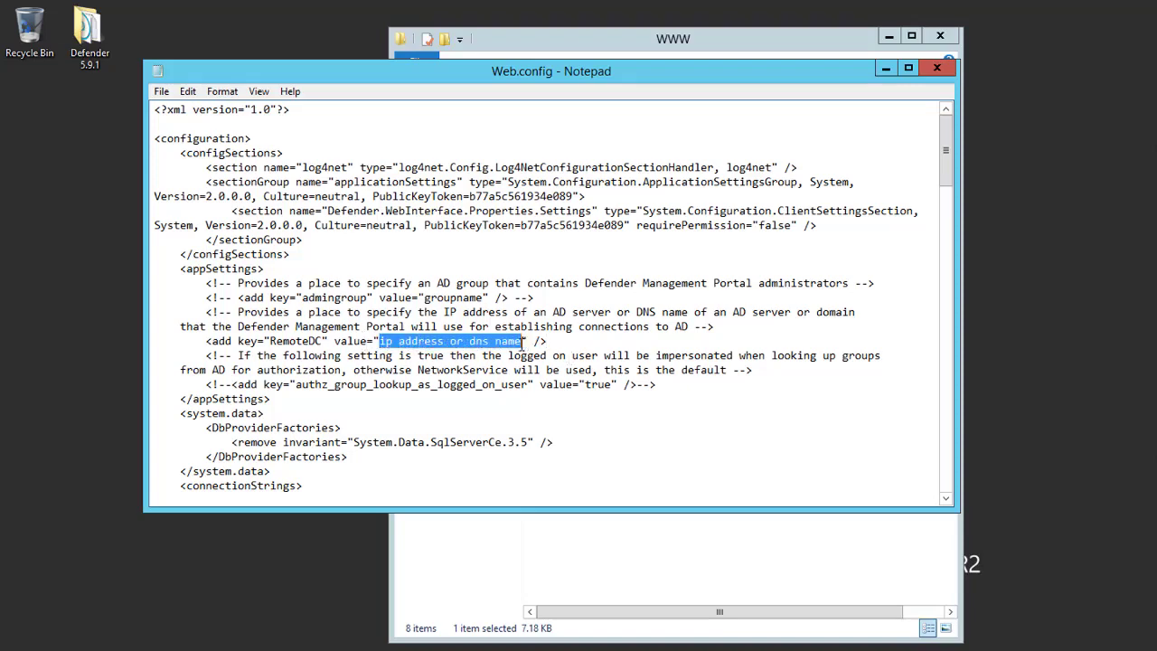
# Step: Set RemoteDC to ta1215dc.idad.hal.lab and uncomment the authz_group_lookup_as_logged_on_user line
pyautogui.press('BackSpace')
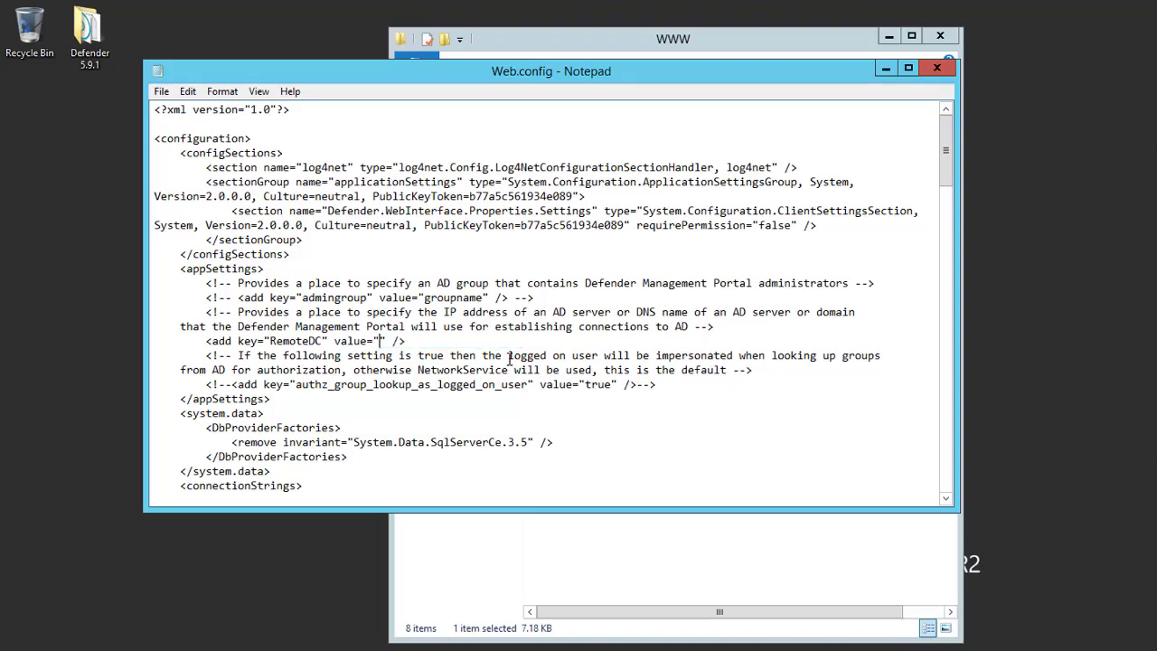
pyautogui.write('ta1215dc.idad.hal.lab')
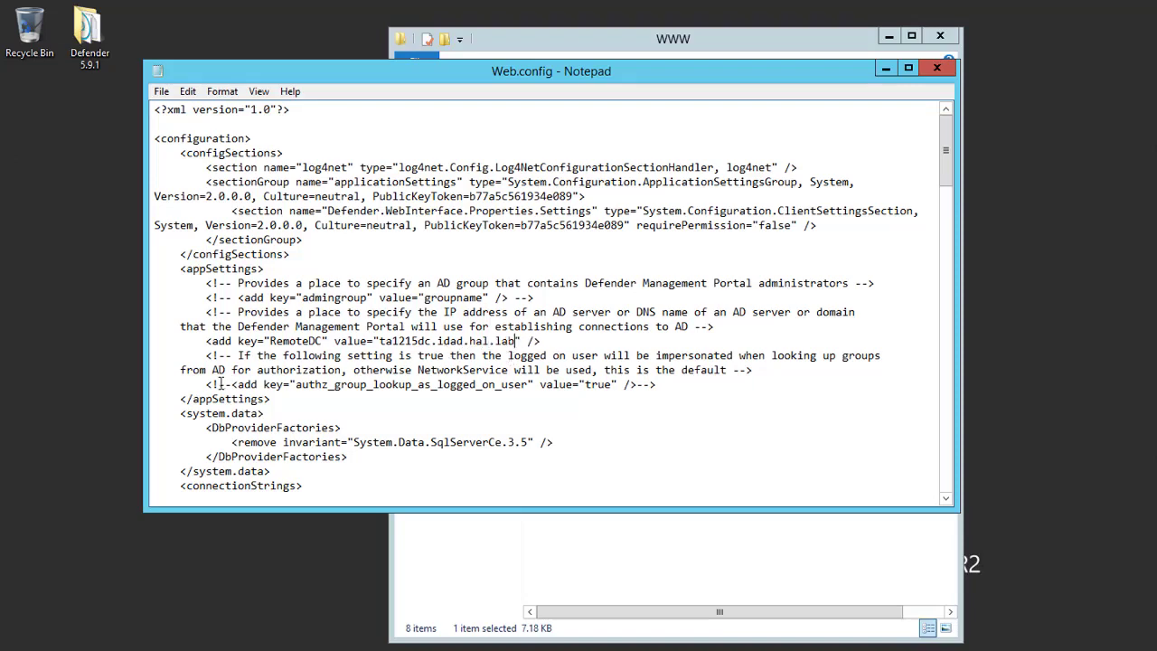
pyautogui.moveTo(206, 384); pyautogui.dragTo(232, 385)
pyautogui.press('Delete')
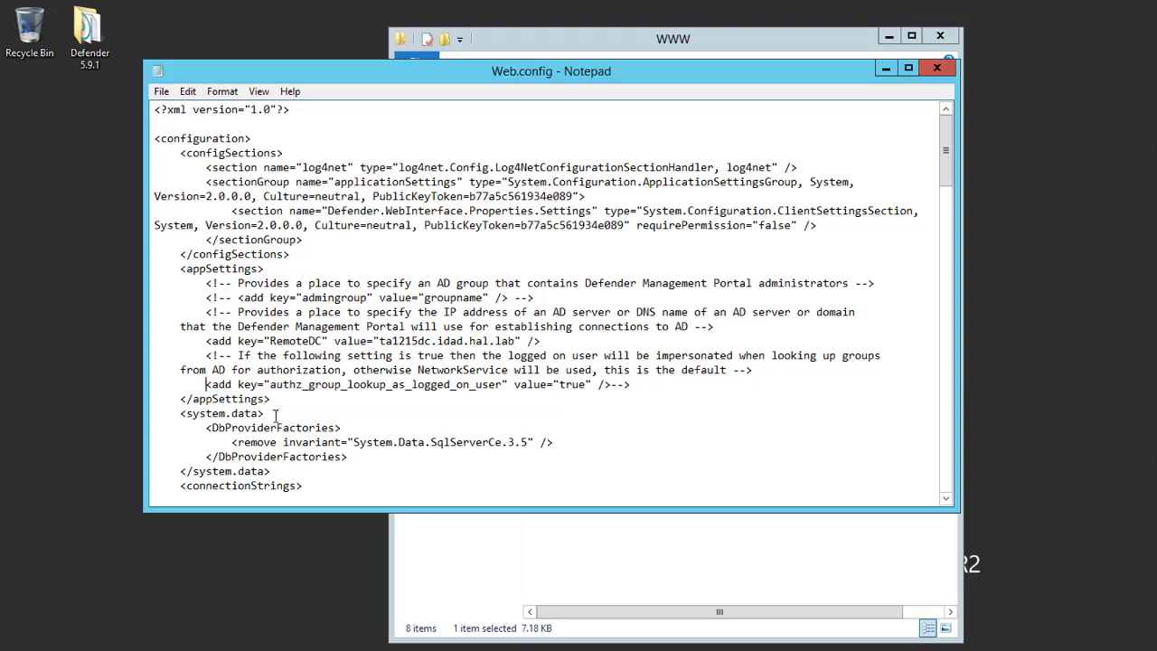
pyautogui.moveTo(631, 384); pyautogui.dragTo(609, 386)
pyautogui.press('Delete')
# Step: Save Web.config and close Notepad
pyautogui.click(161, 91)
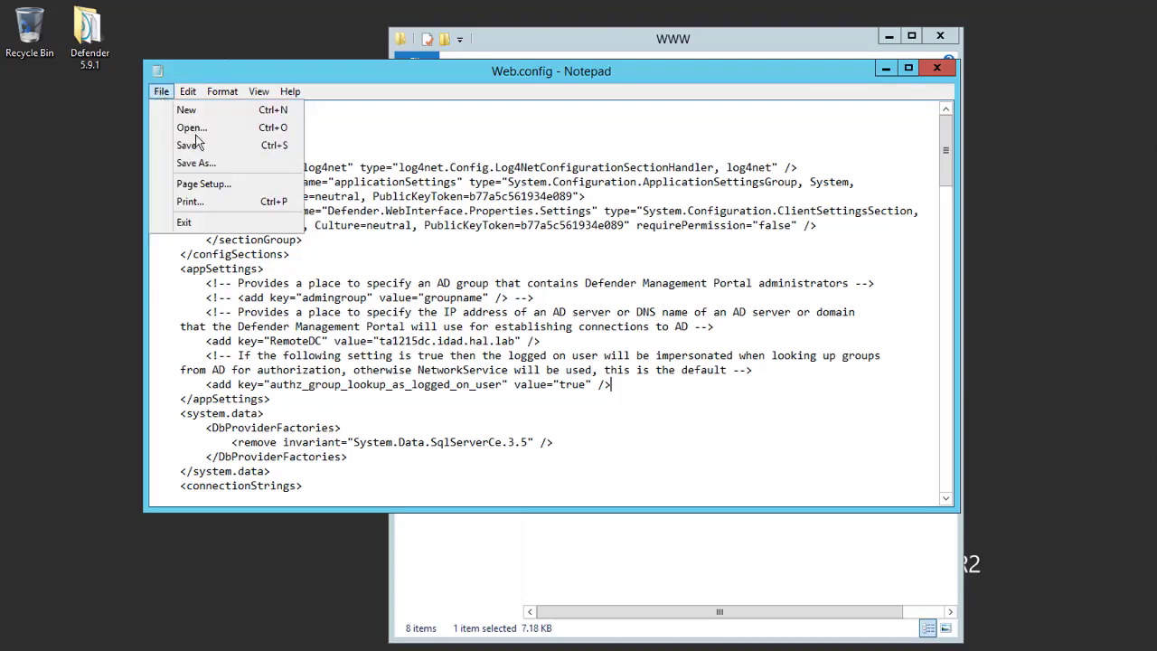
pyautogui.click(204, 146)
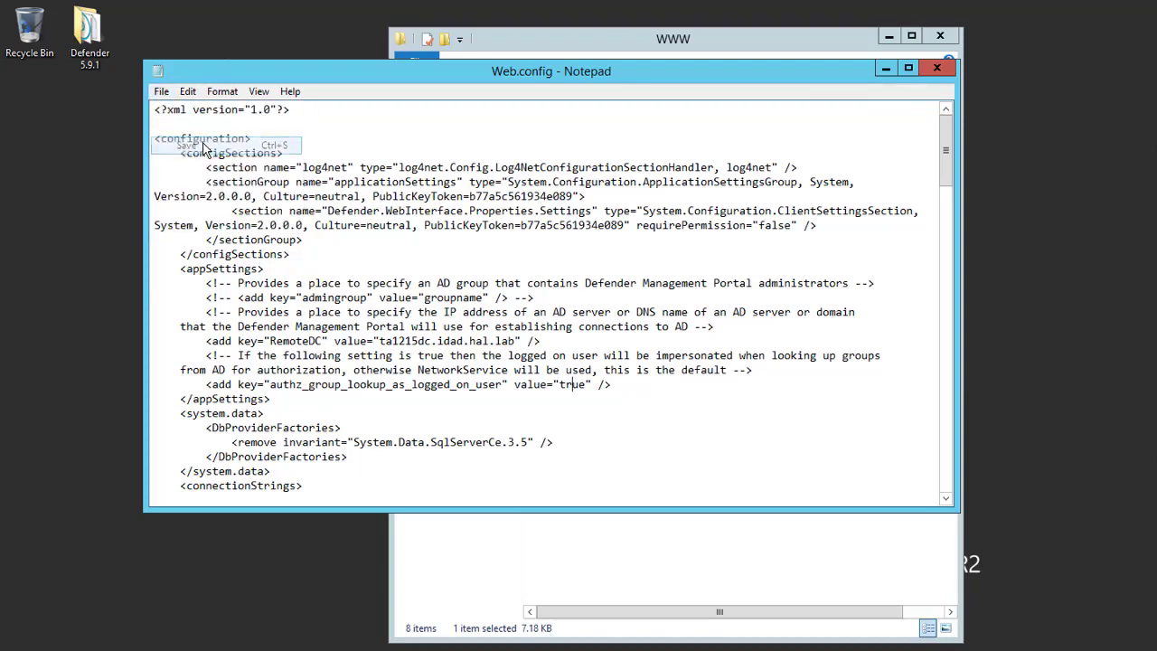
pyautogui.click(937, 71)
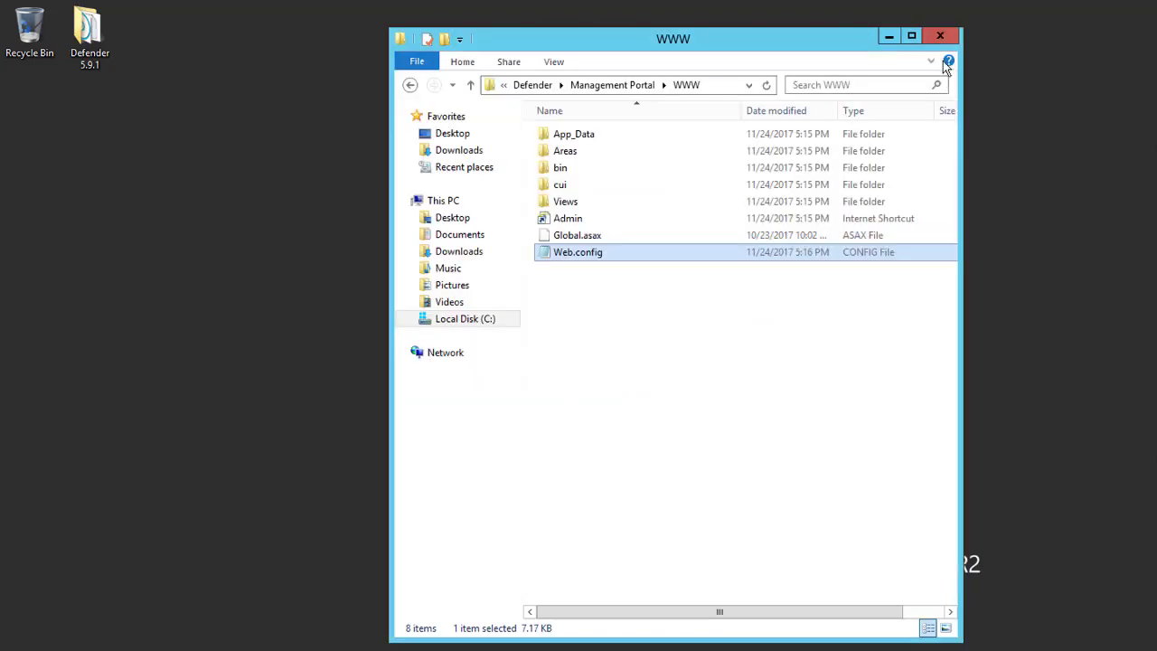
# Step: Close the WWW folder and start Registry Editor (regedit) from the Run prompt
pyautogui.click(946, 40)
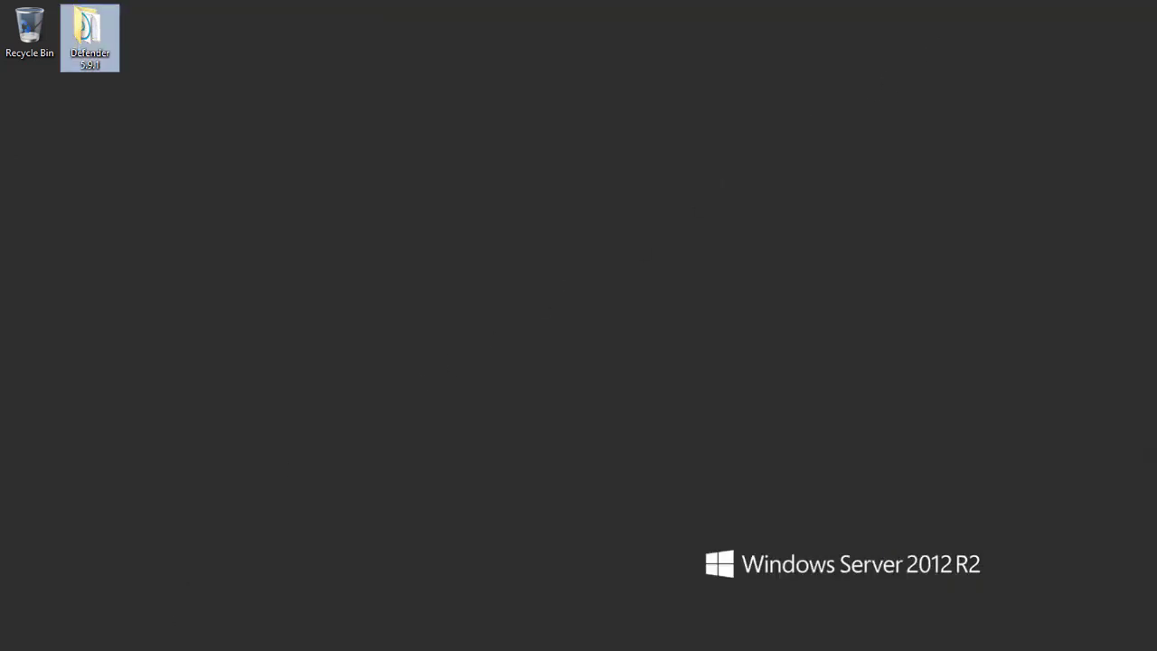
pyautogui.press('super+x')
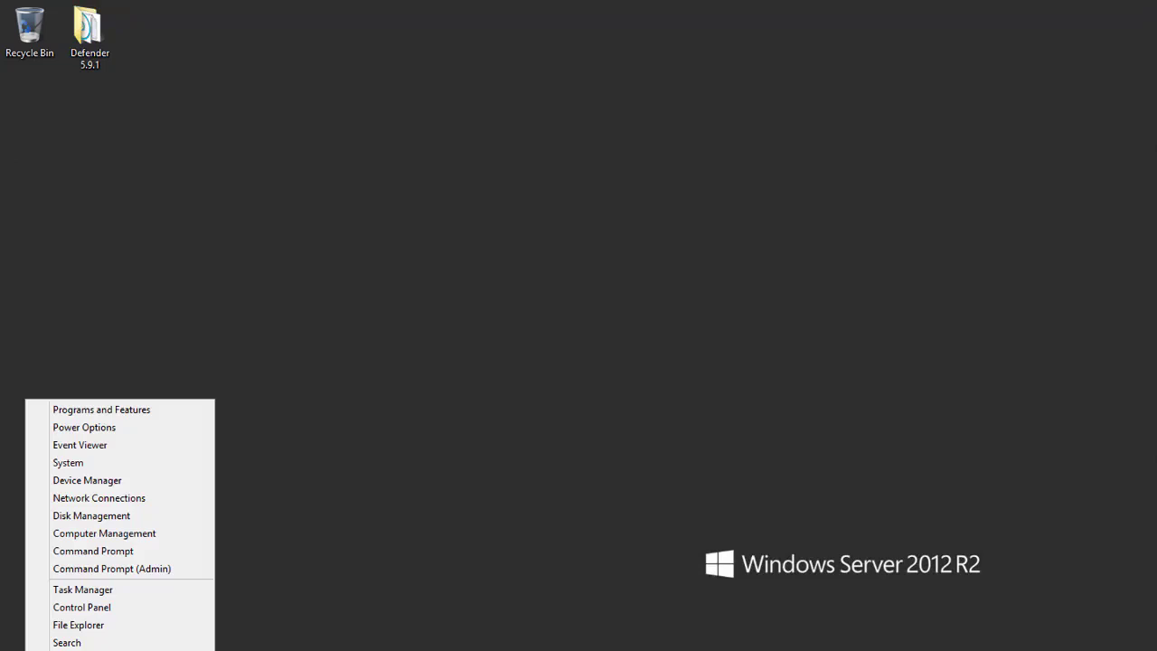
pyautogui.press('r')
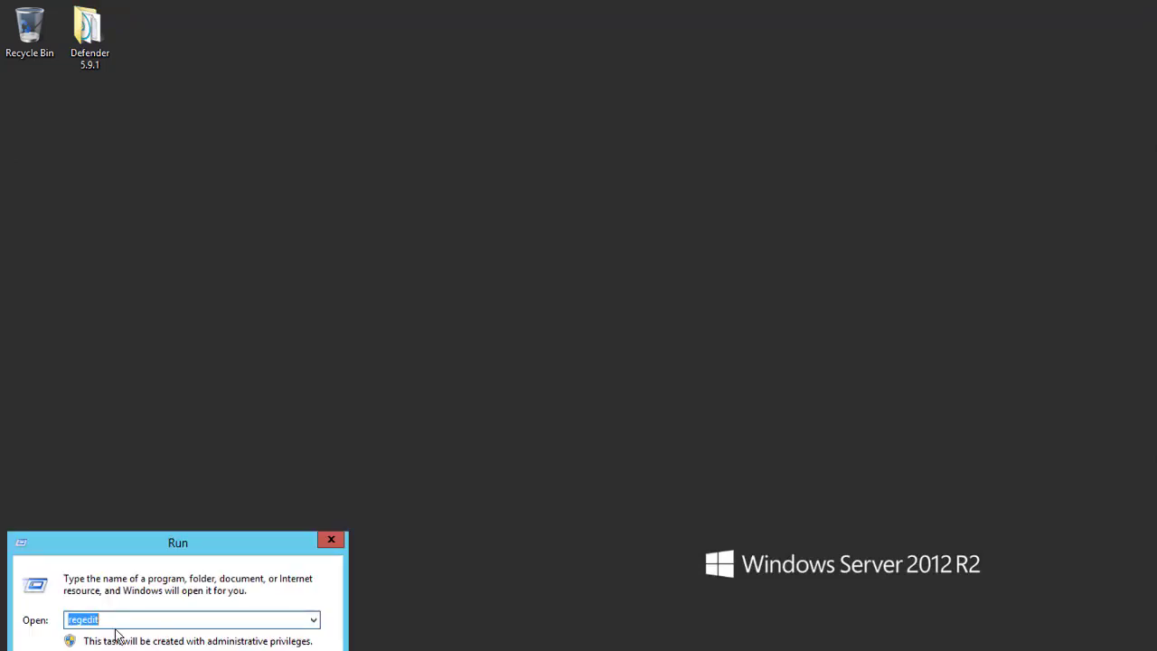
pyautogui.press('Return')
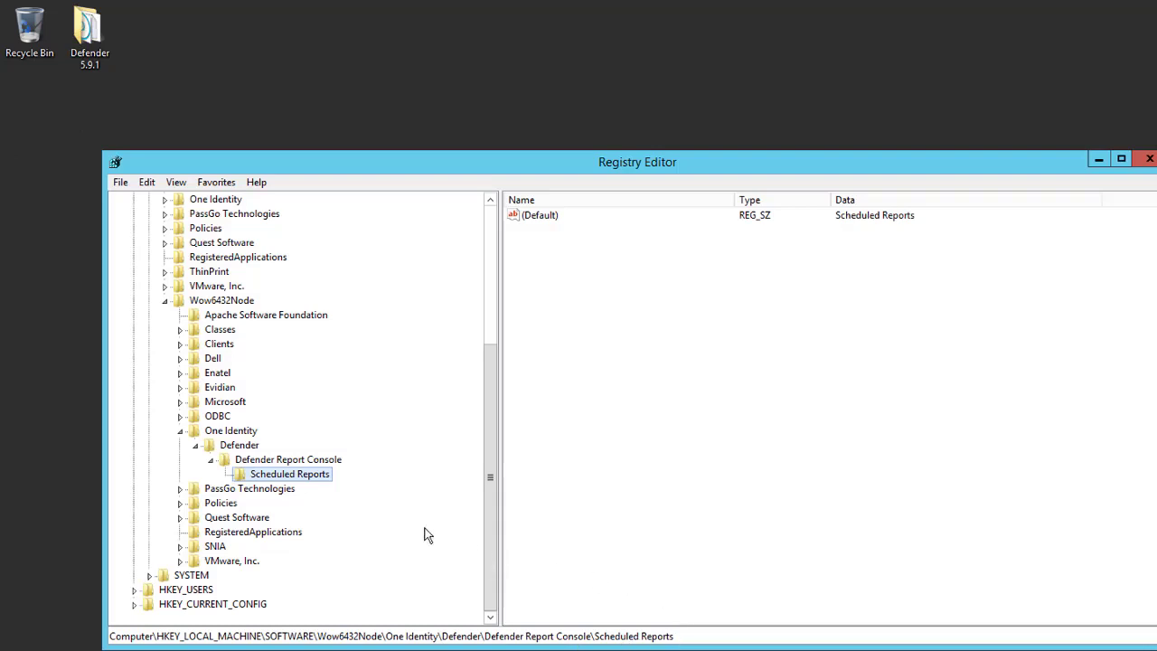
# Step: Grant NETWORK SERVICE Full Control on the Scheduled Reports key and close Registry Editor
pyautogui.rightClick(312, 479)
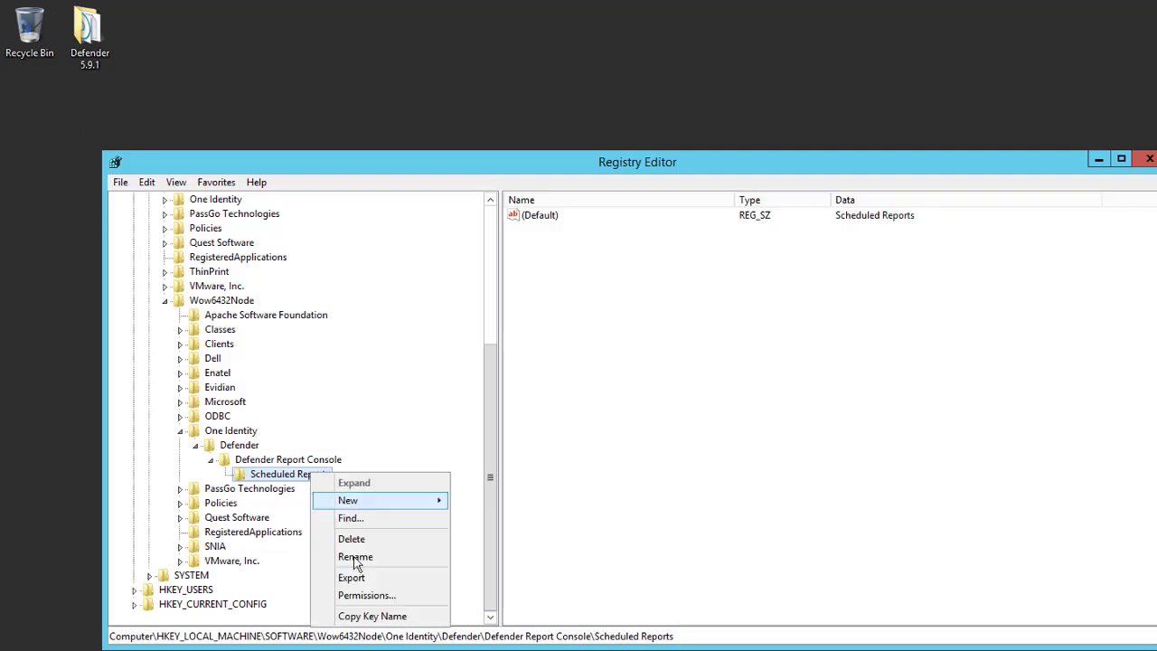
pyautogui.click(403, 598)
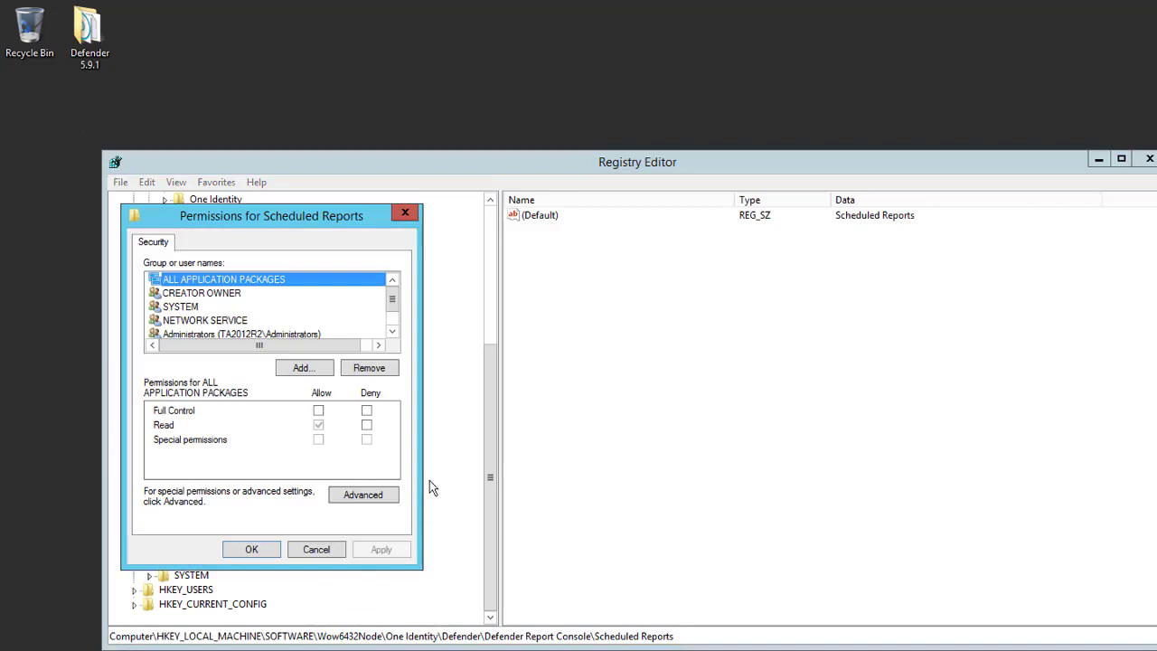
pyautogui.click(242, 320)
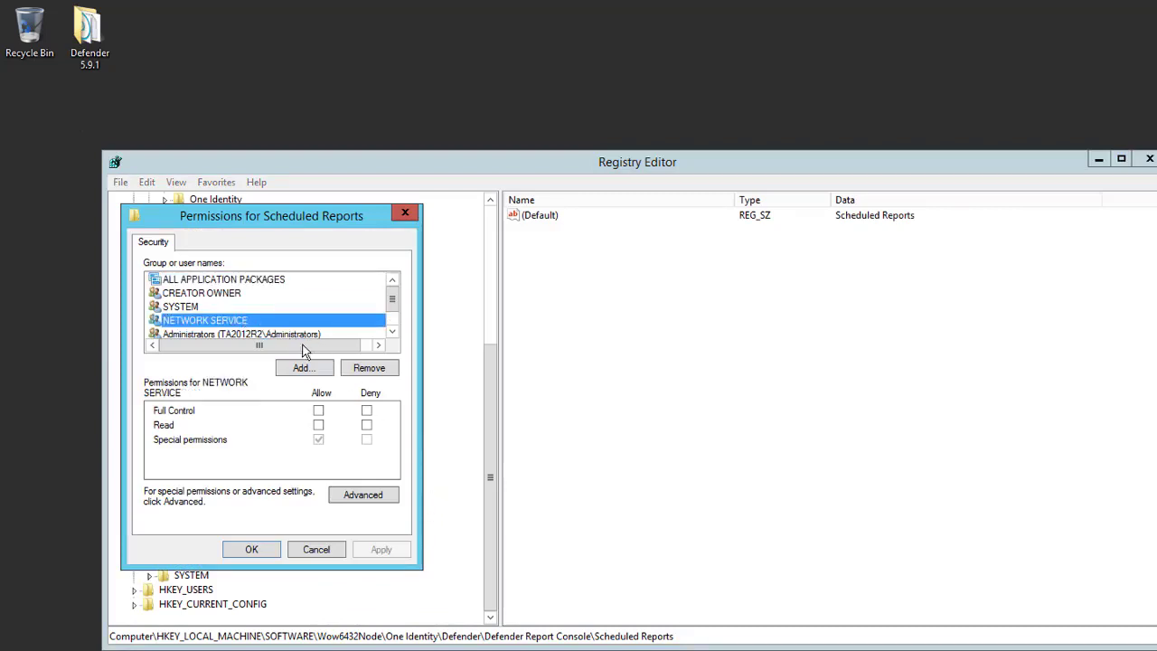
pyautogui.click(318, 411)
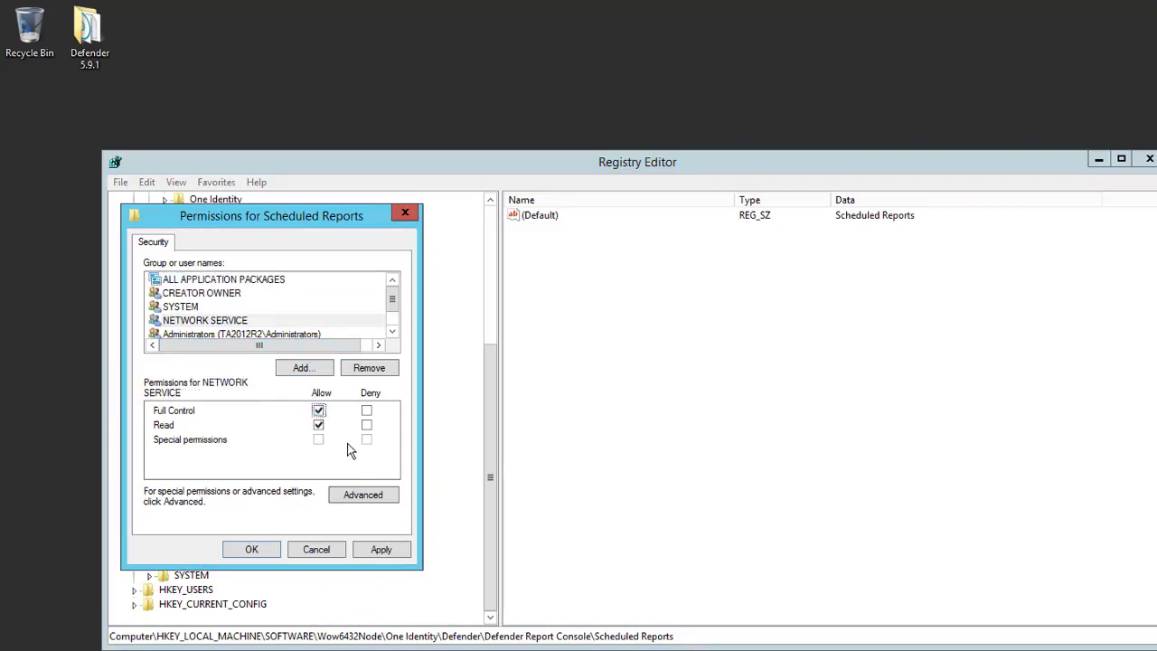
pyautogui.click(381, 549)
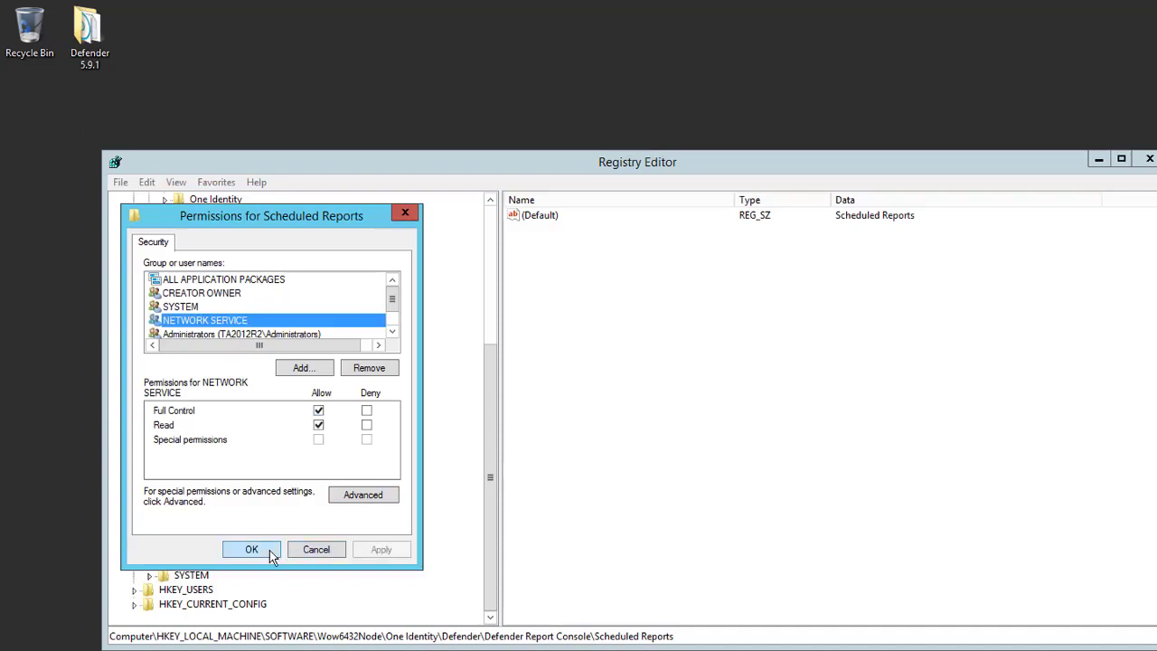
pyautogui.click(269, 550)
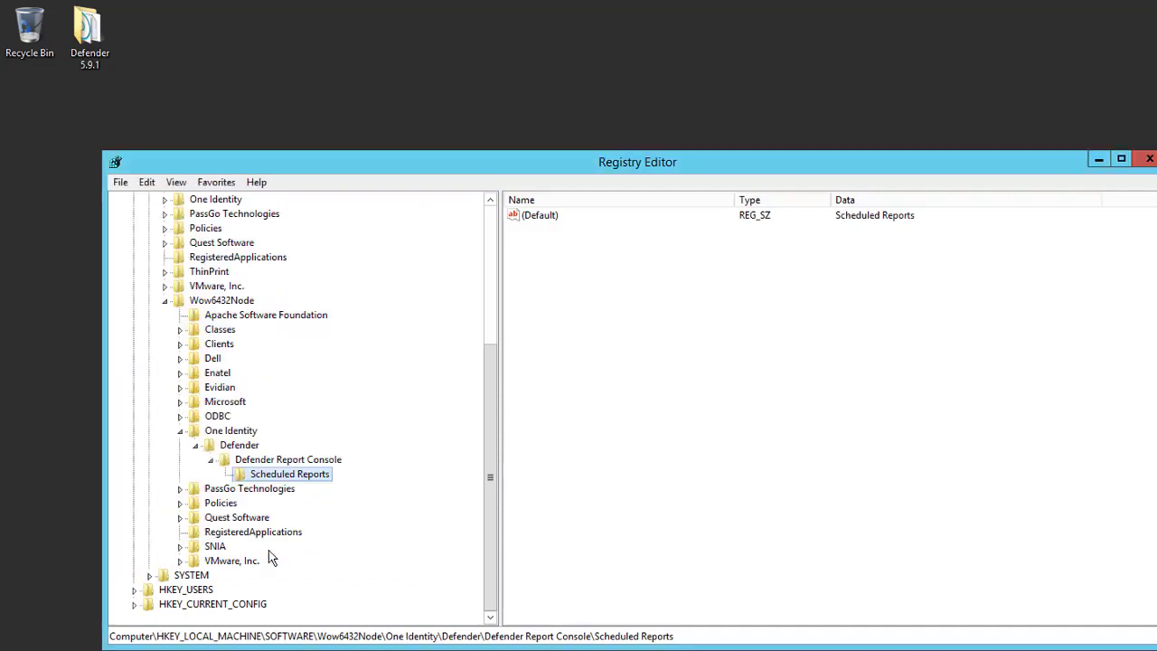
pyautogui.click(1147, 159)
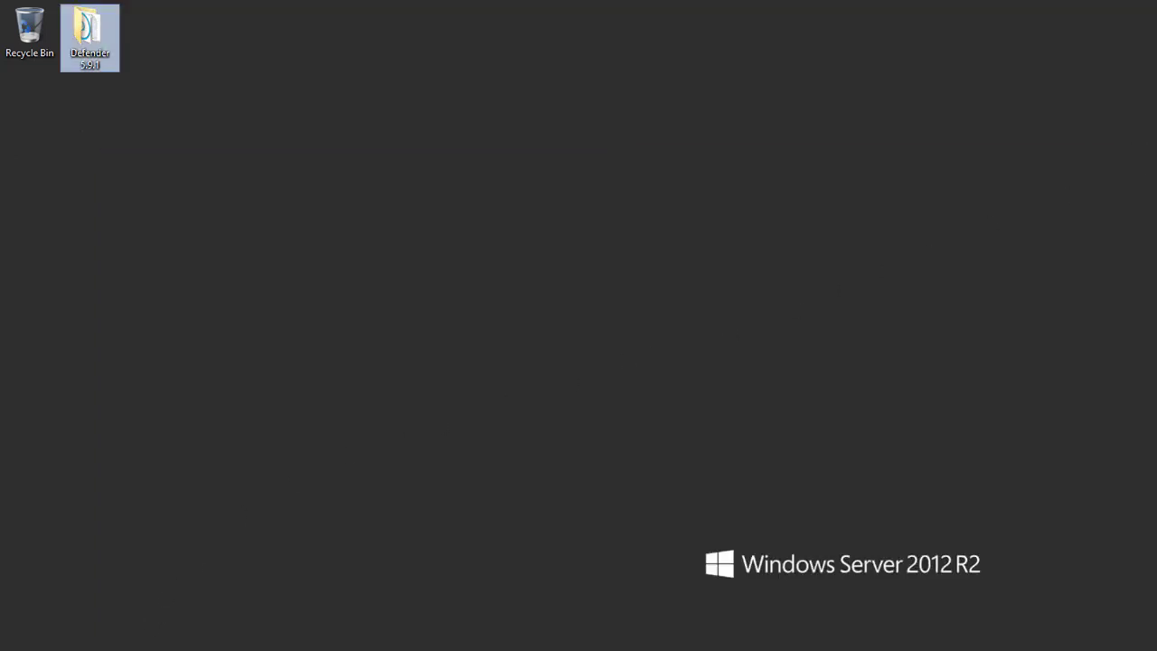
pyautogui.press('super+x')
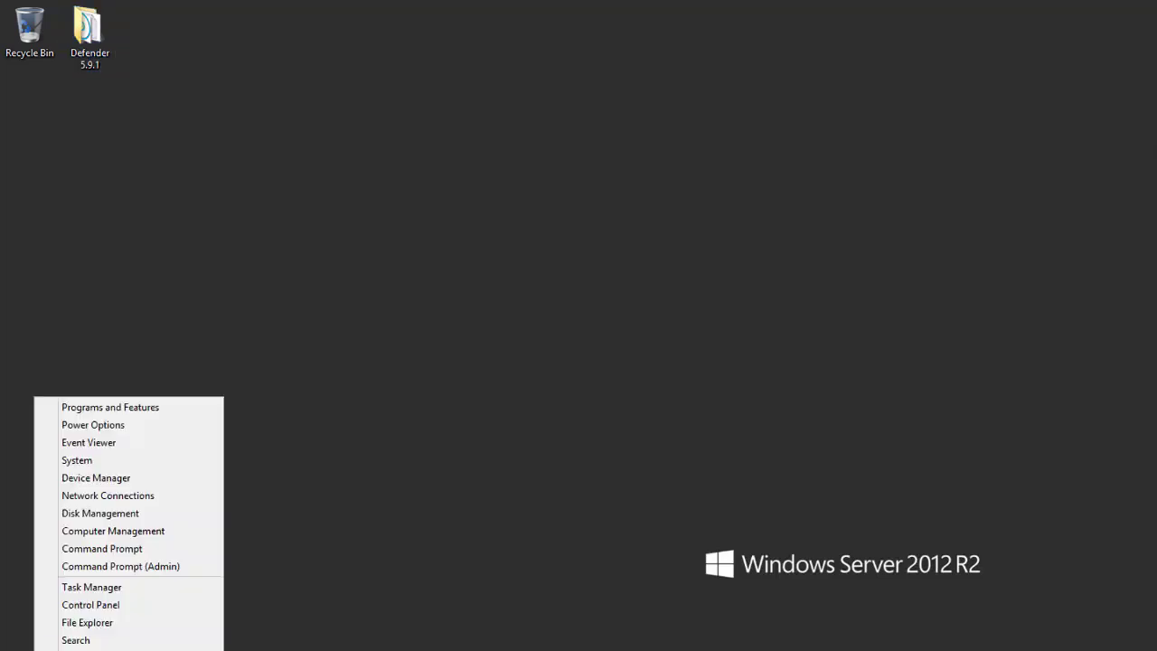
# Step: Run iisreset in an administrator Command Prompt, then close the console
pyautogui.click(194, 567)
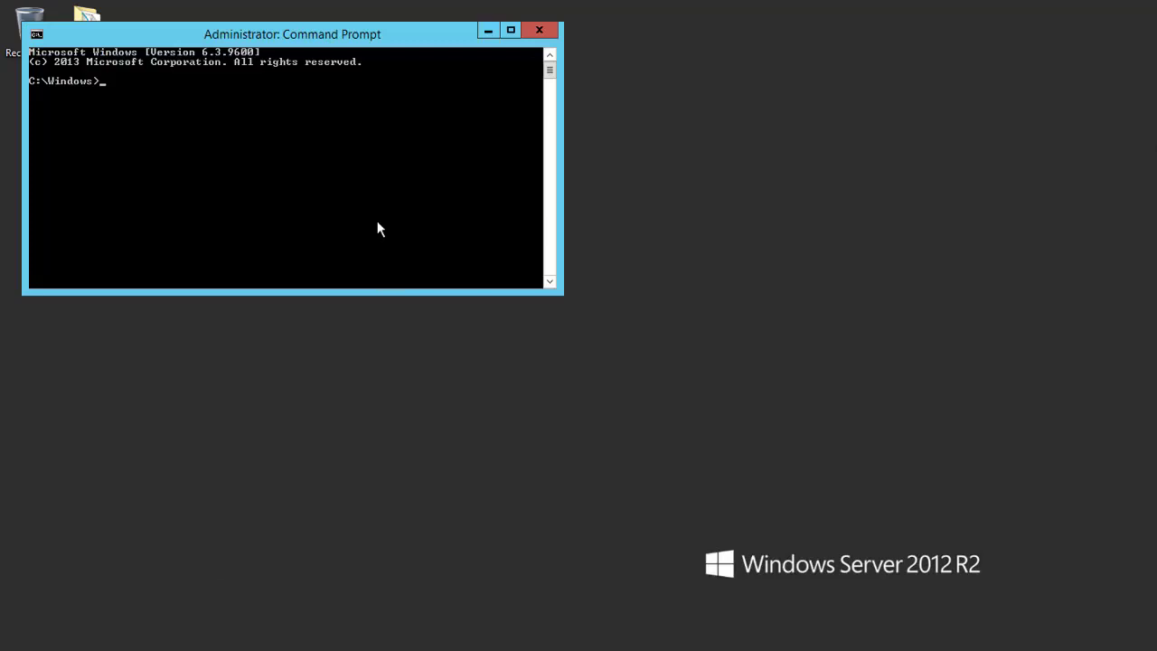
pyautogui.moveTo(405, 46); pyautogui.dragTo(518, 133)
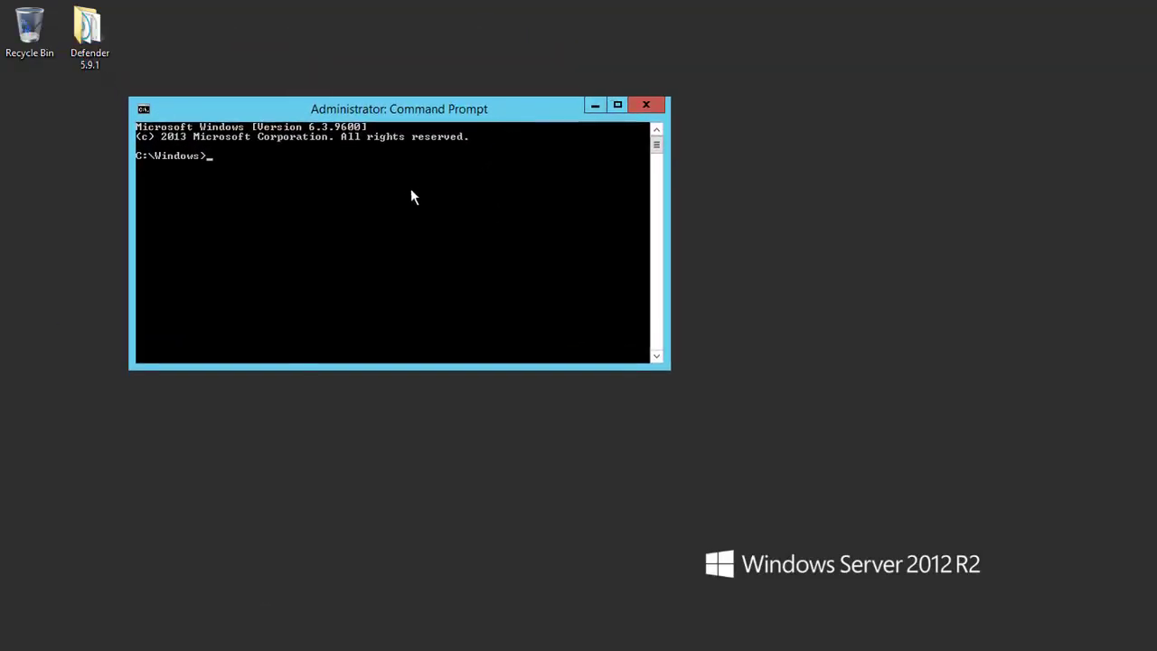
pyautogui.write('sreset')
pyautogui.press('Return')
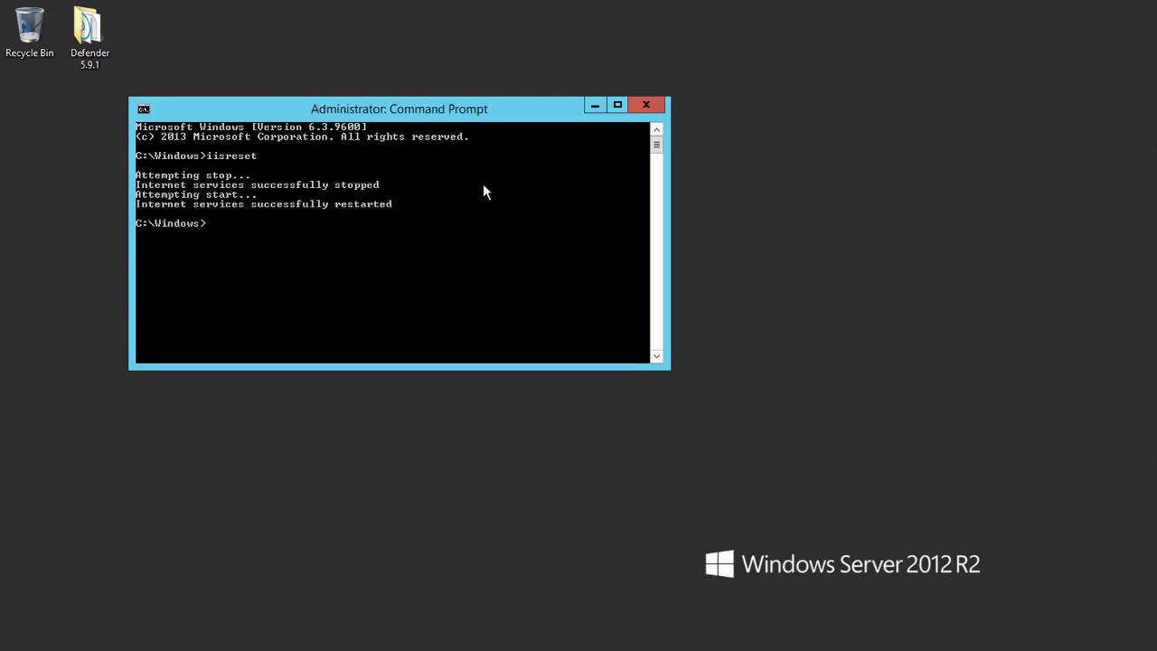
pyautogui.click(650, 107)
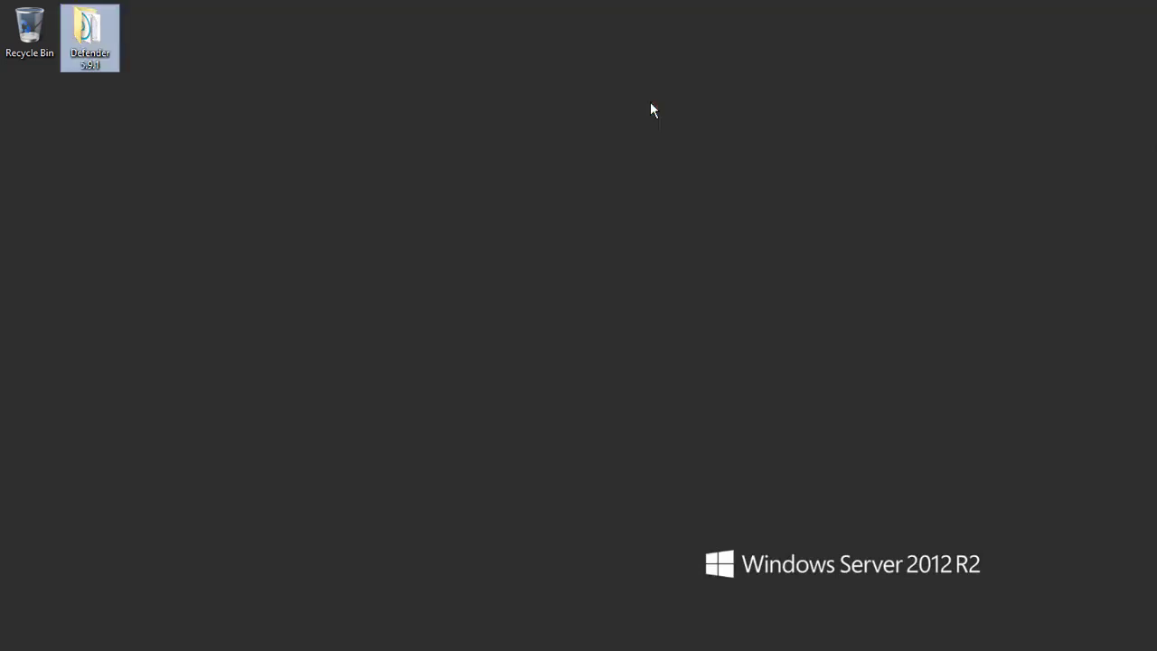
# Step: Launch the Defender Management Portal from Start and maximize the browser window
pyautogui.press('super')
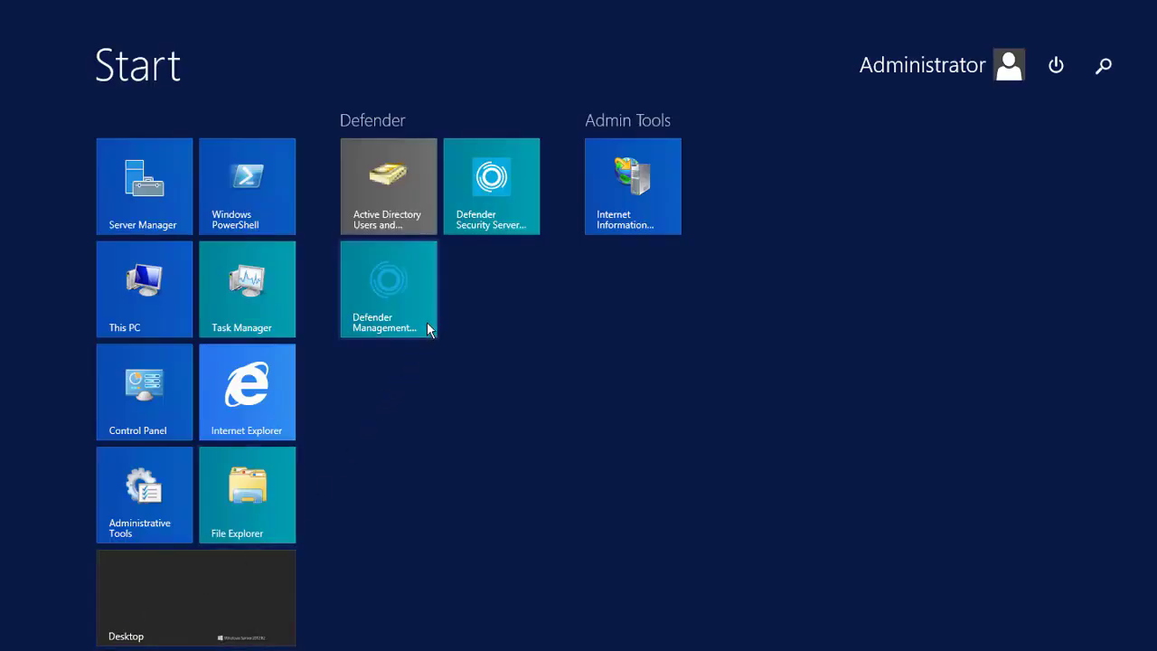
pyautogui.click(429, 330)
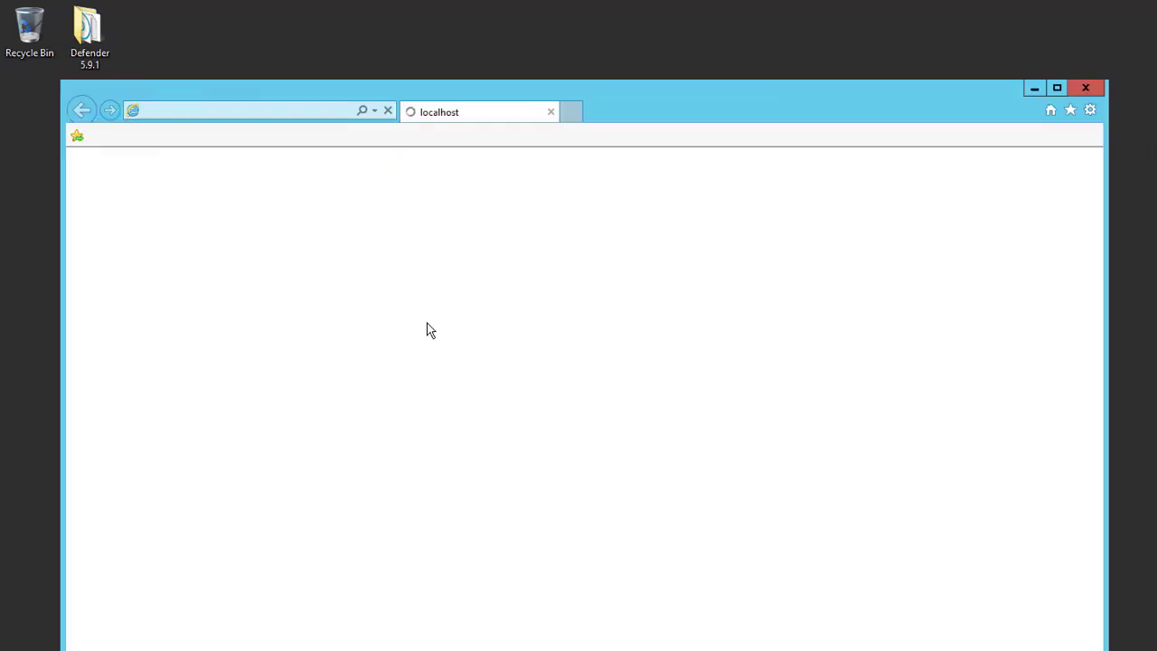
pyautogui.click(1057, 88)
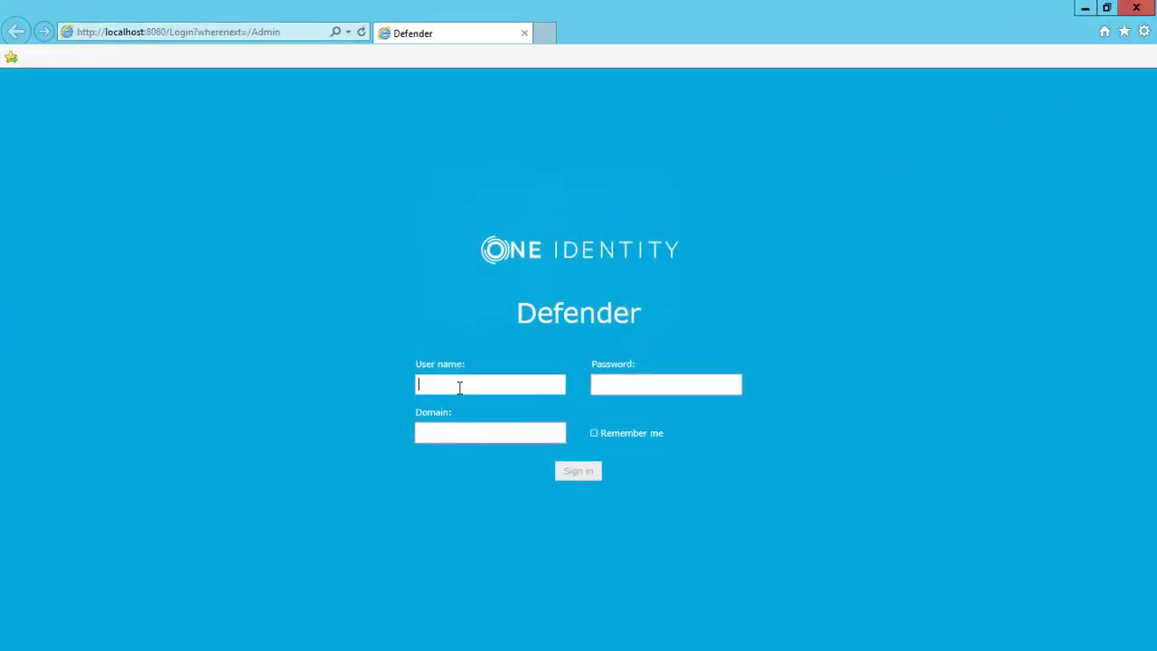
# Step: Sign in as Administrator with the account password, domain IDAD, Remember me checked
pyautogui.write('Admin')
pyautogui.write('istrator')
pyautogui.press('Tab')
pyautogui.write('•••••••••')
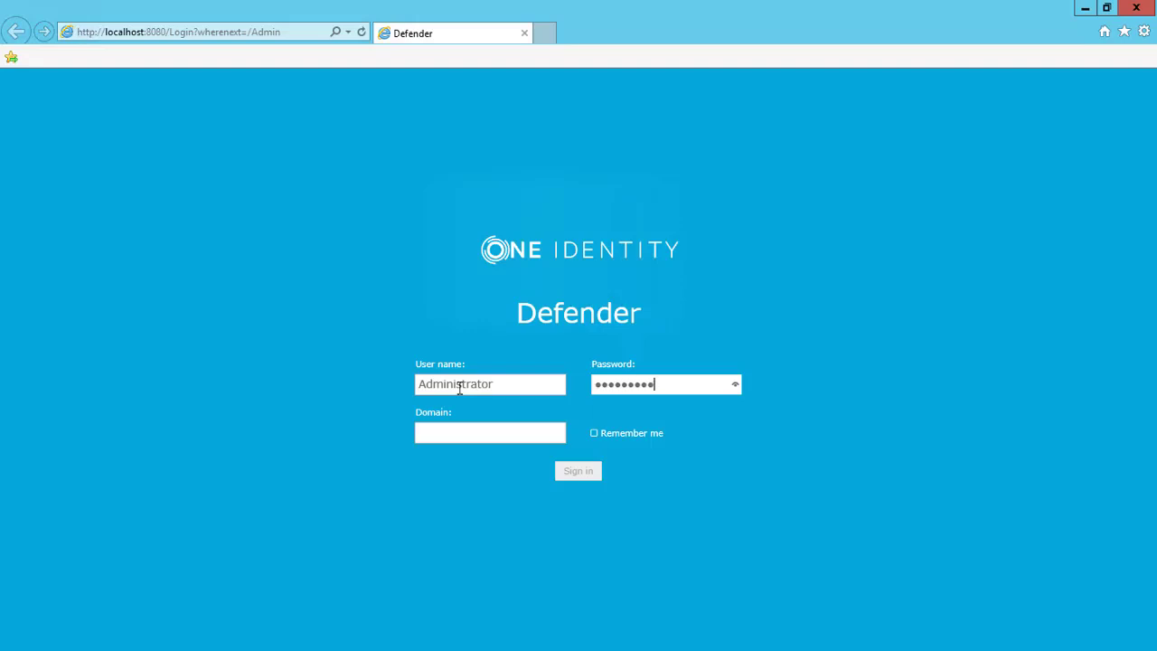
pyautogui.press('Tab')
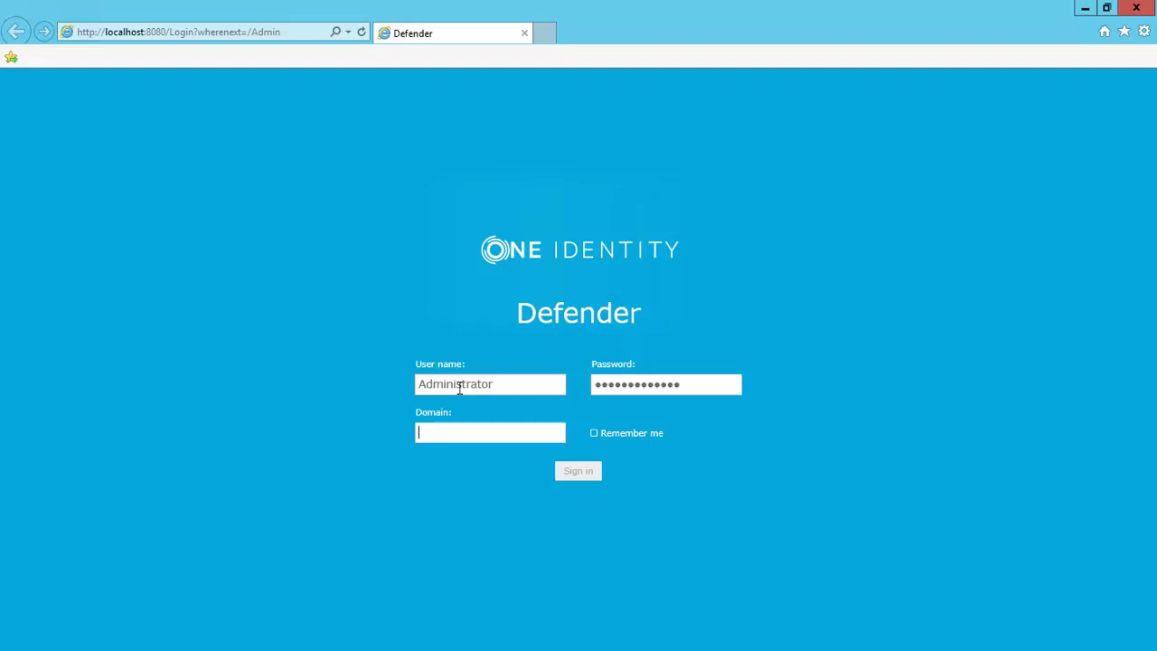
pyautogui.write('IDAD')
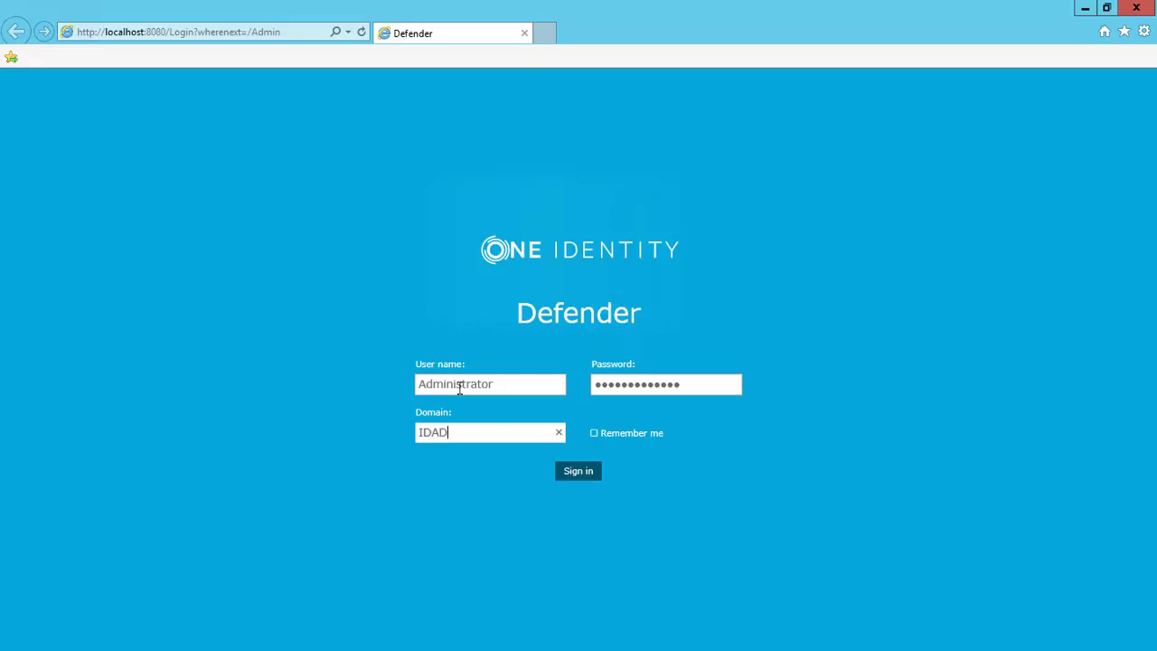
pyautogui.press('Tab')
pyautogui.press('Tab')
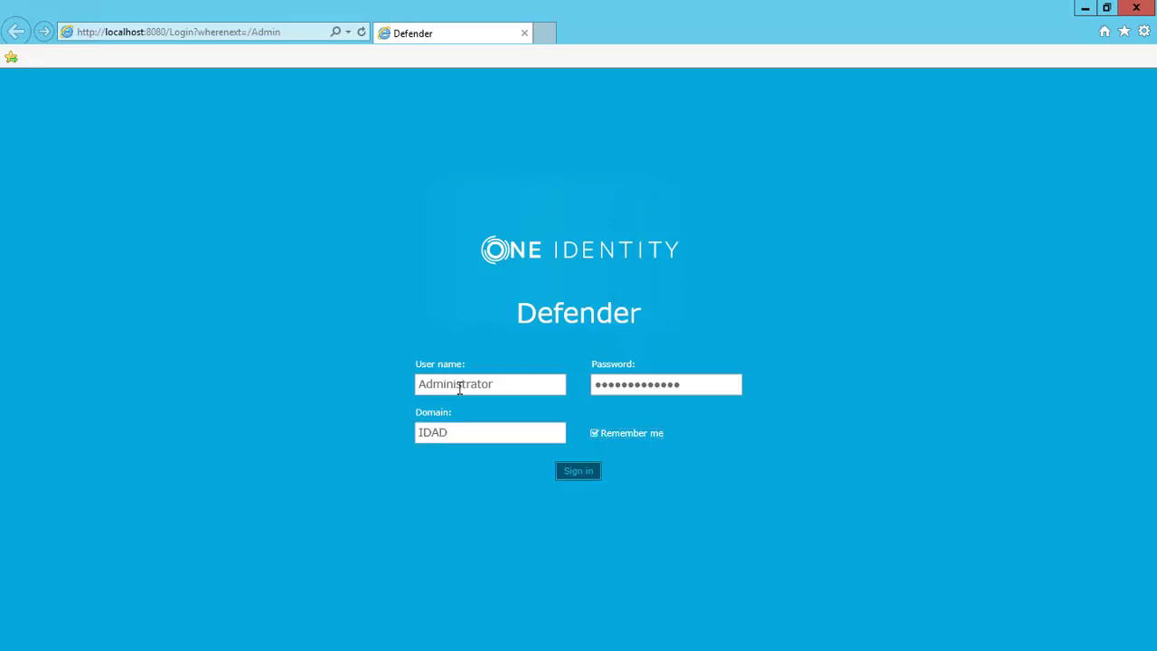
pyautogui.press('Return')
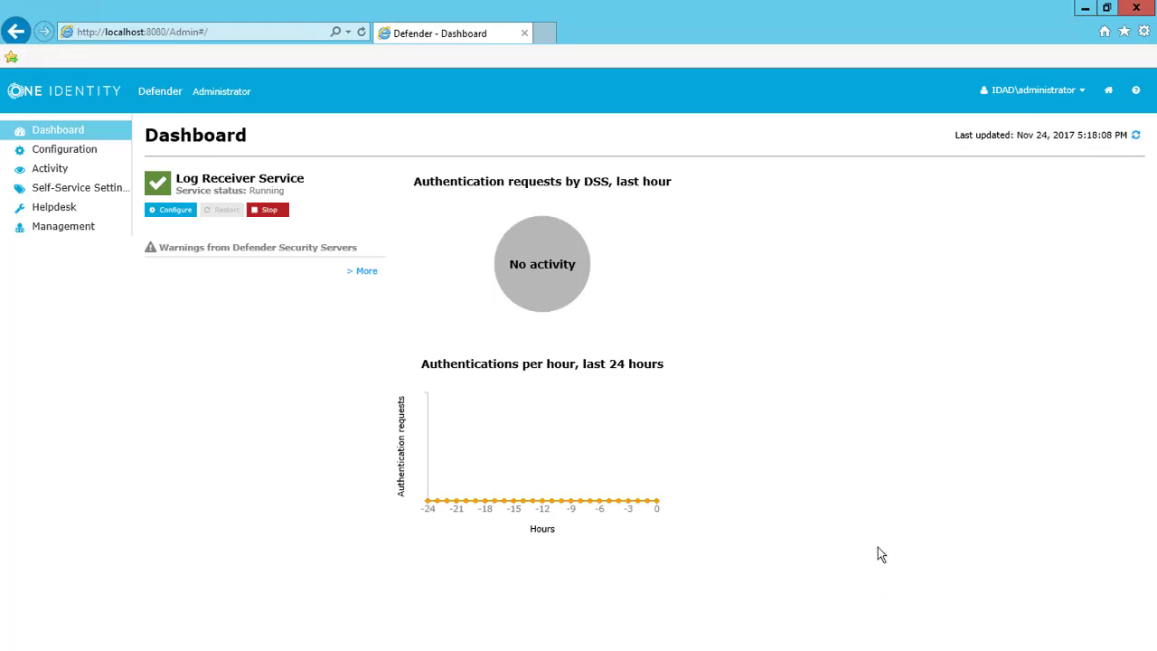
# Step: Open Configuration and review the IDAD domain and service account user name fields
pyautogui.click(106, 159)
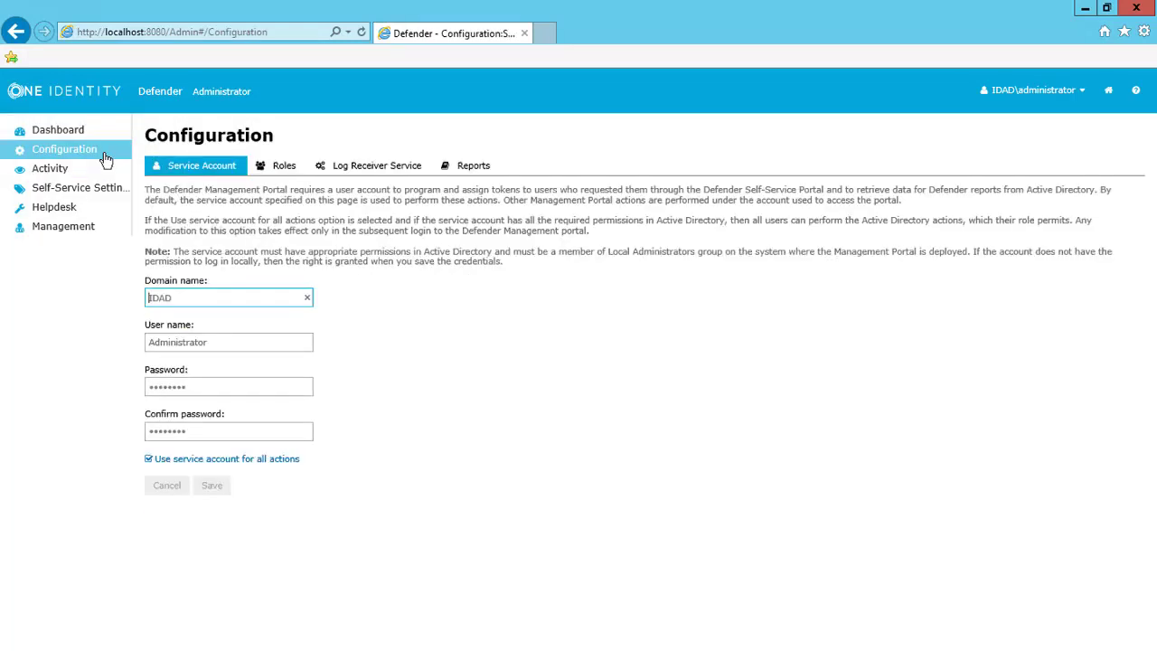
pyautogui.moveTo(247, 301); pyautogui.dragTo(77, 302)
pyautogui.click(259, 346)
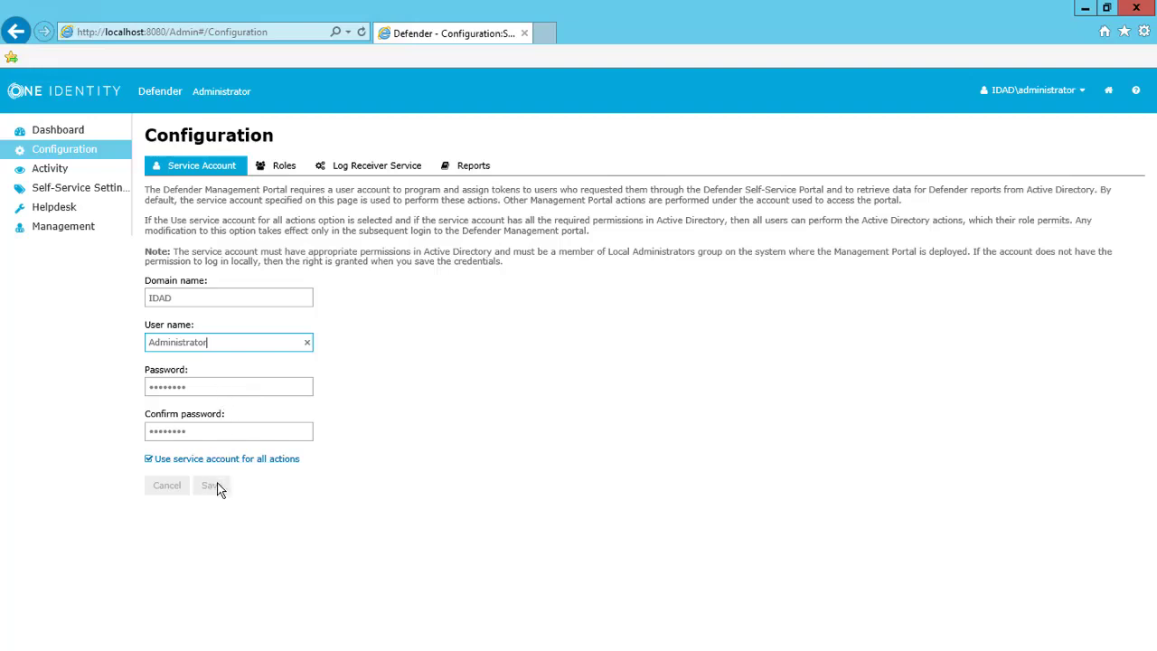
# Step: On Roles, assign Domain Admins to Administrator and DefenderReports to Reports
pyautogui.click(284, 170)
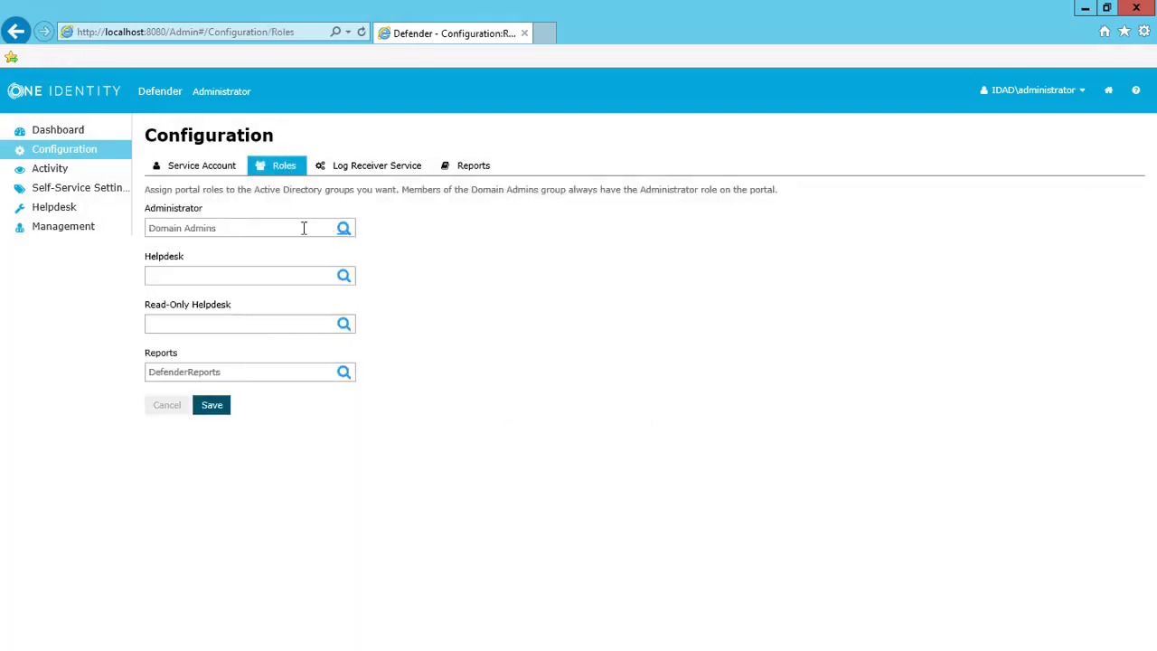
pyautogui.click(345, 229)
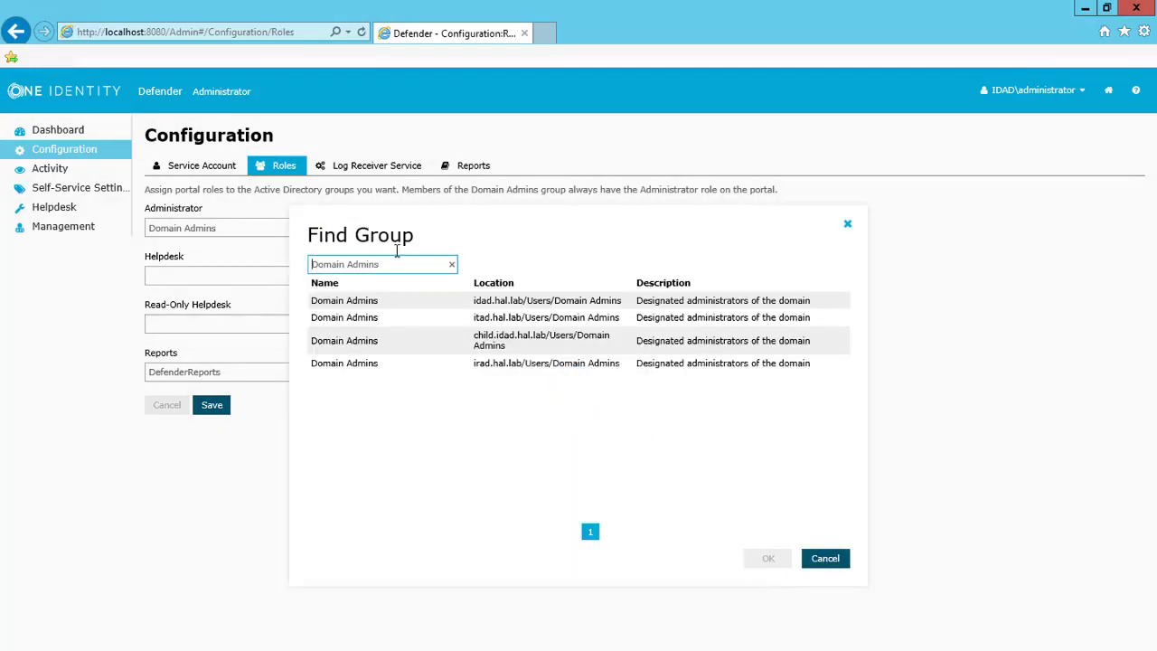
pyautogui.click(512, 305)
pyautogui.click(768, 559)
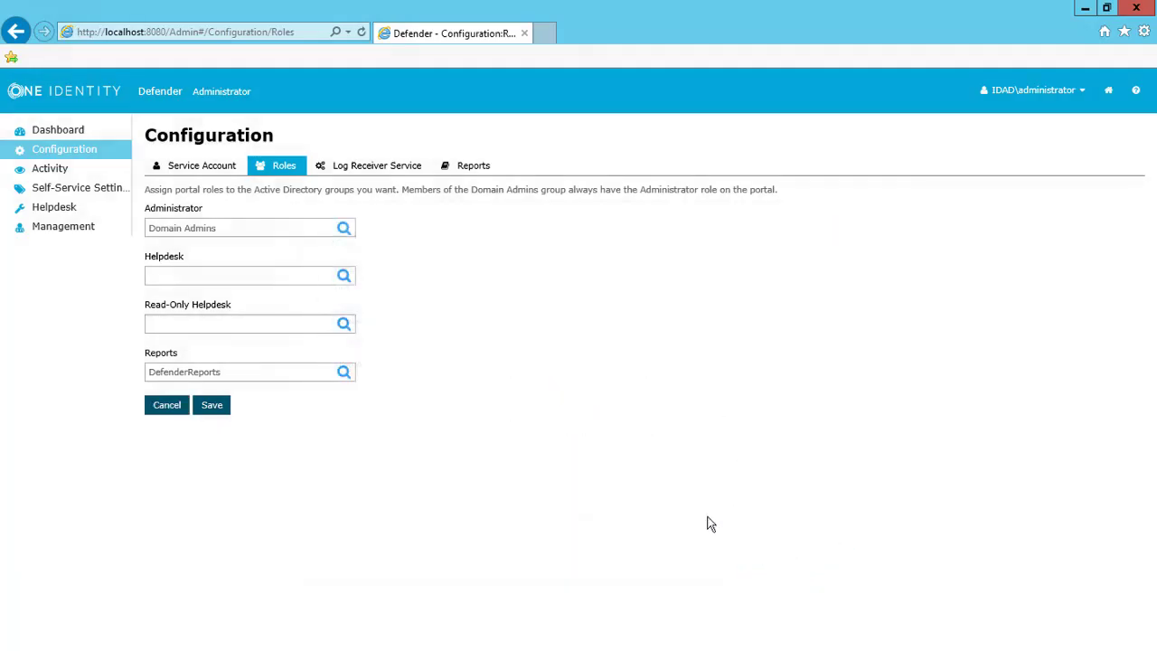
pyautogui.click(344, 373)
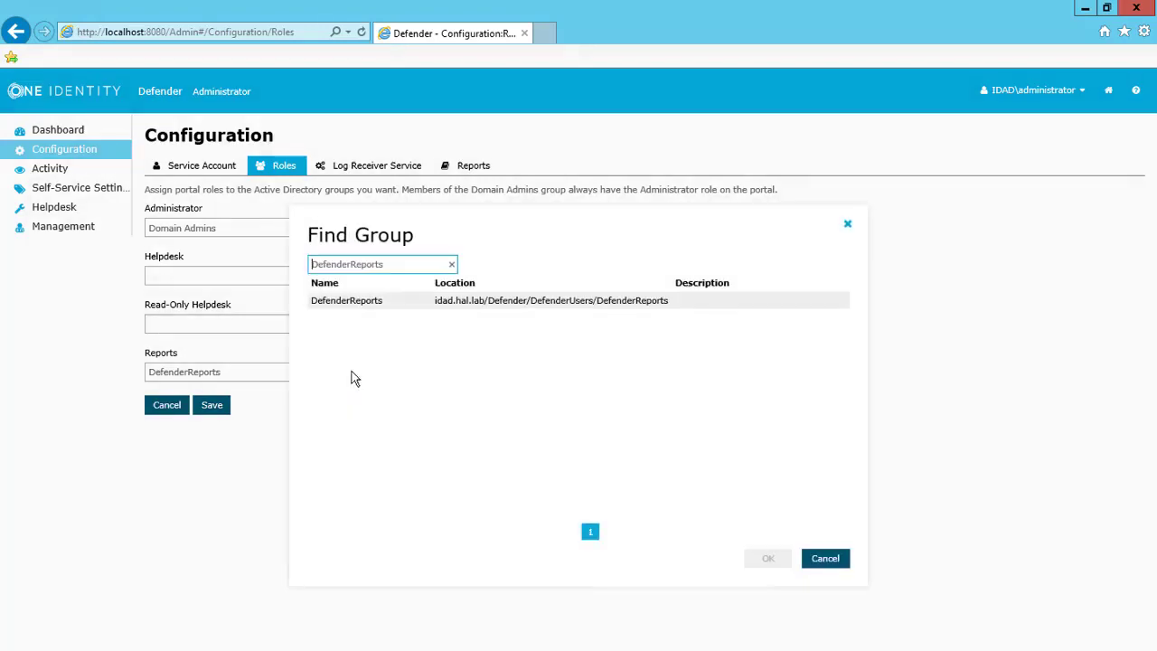
pyautogui.click(414, 304)
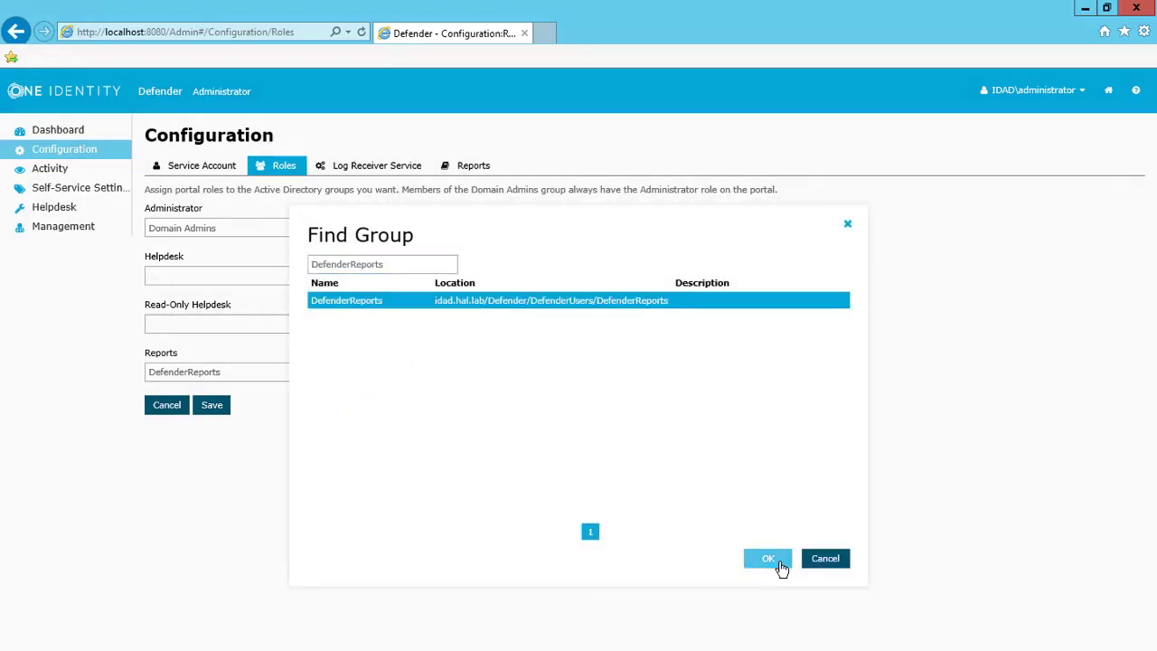
pyautogui.click(780, 565)
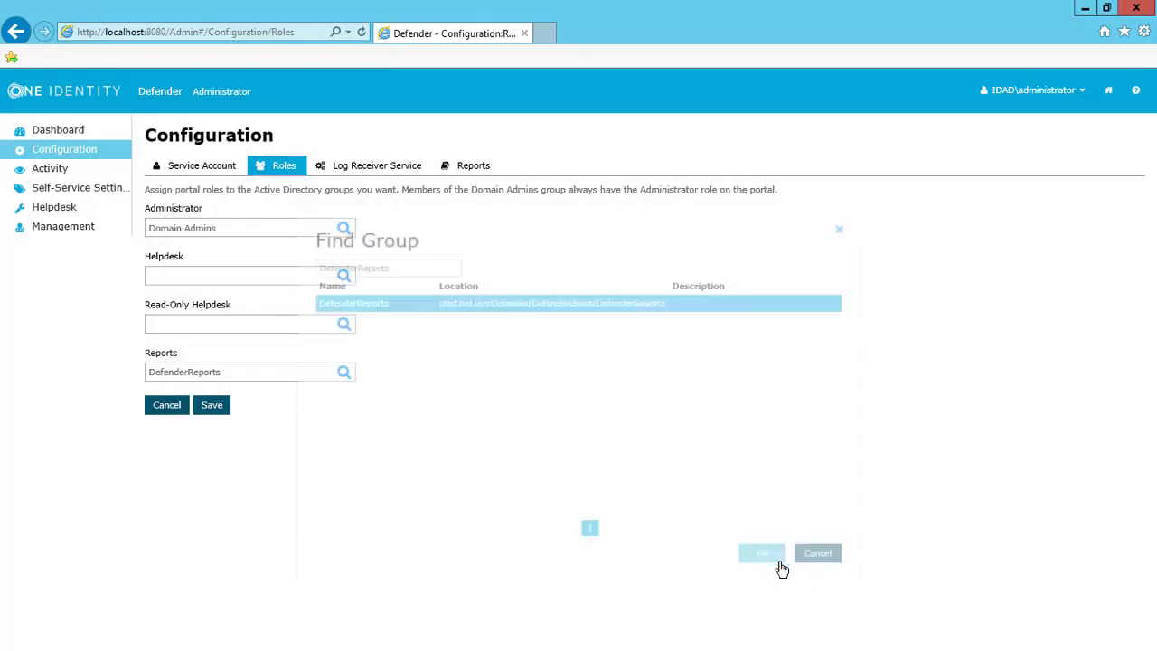
# Step: Discard the unsaved role edits and save the Reports log location \\ta1215dss\Logs
pyautogui.click(392, 174)
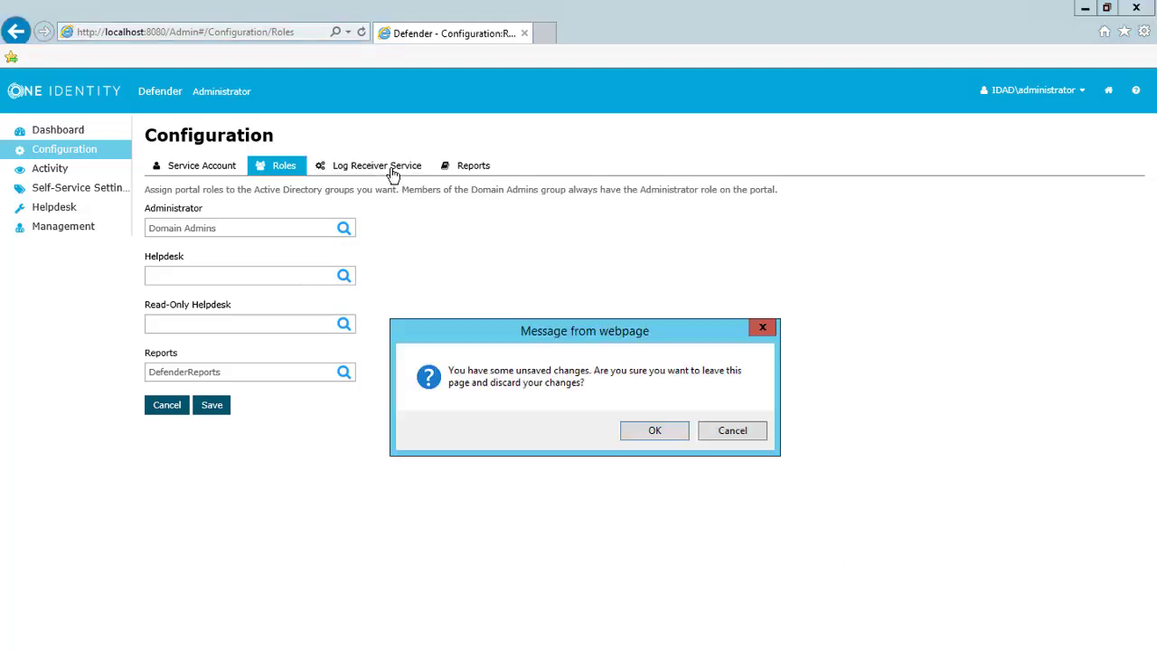
pyautogui.click(670, 431)
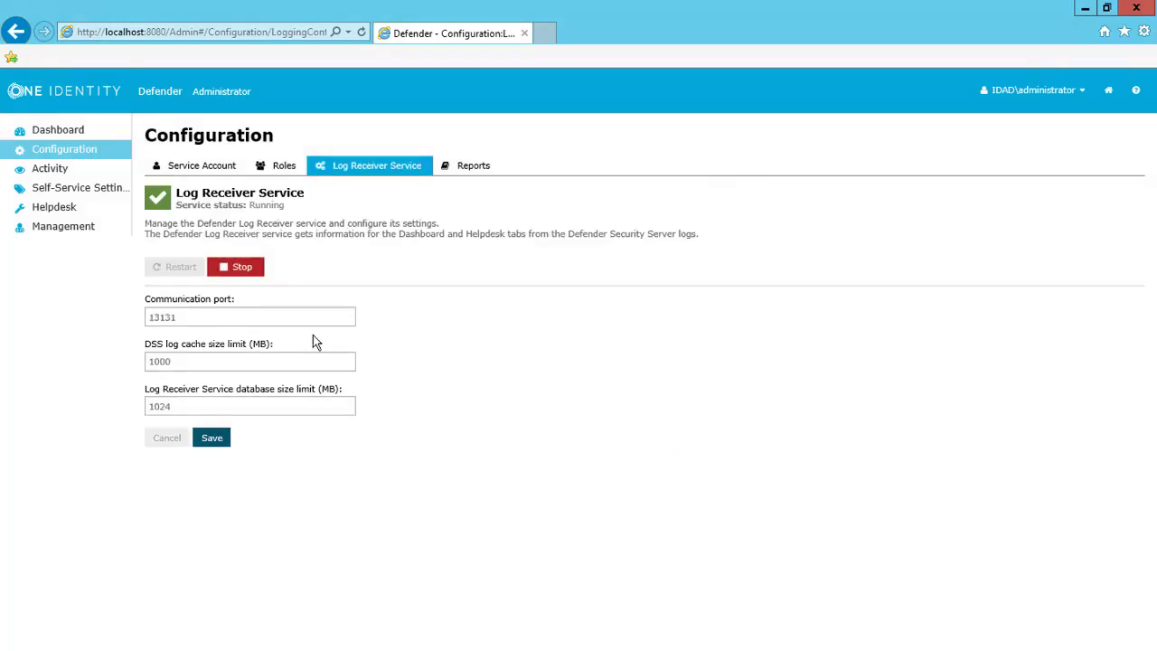
pyautogui.click(477, 170)
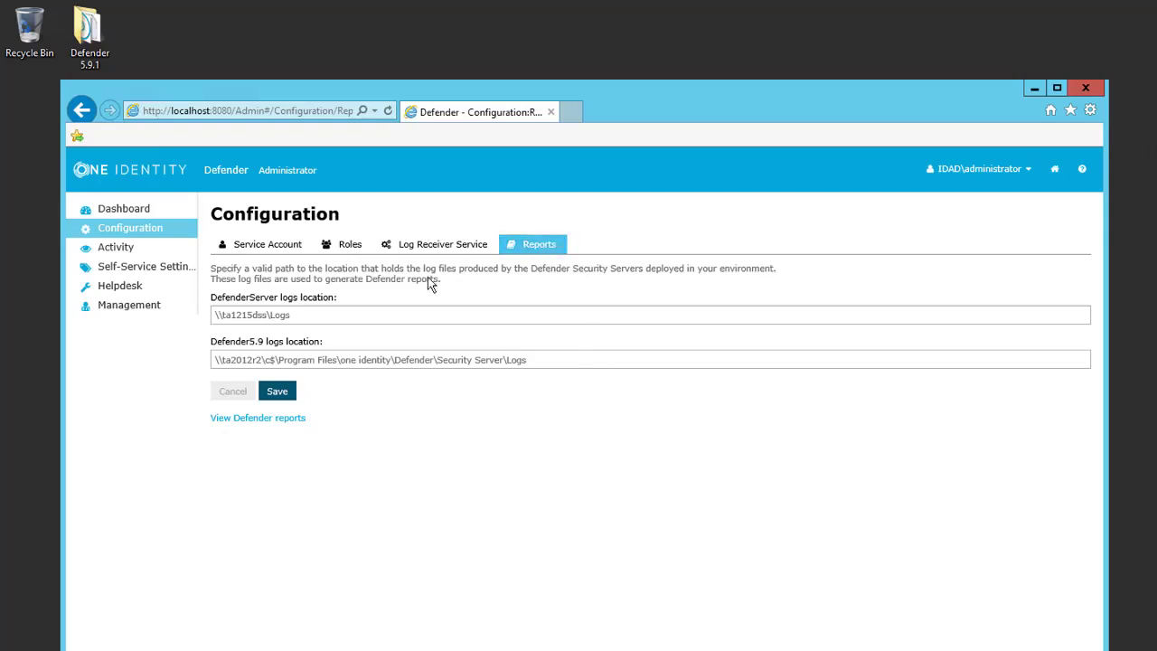
pyautogui.click(284, 397)
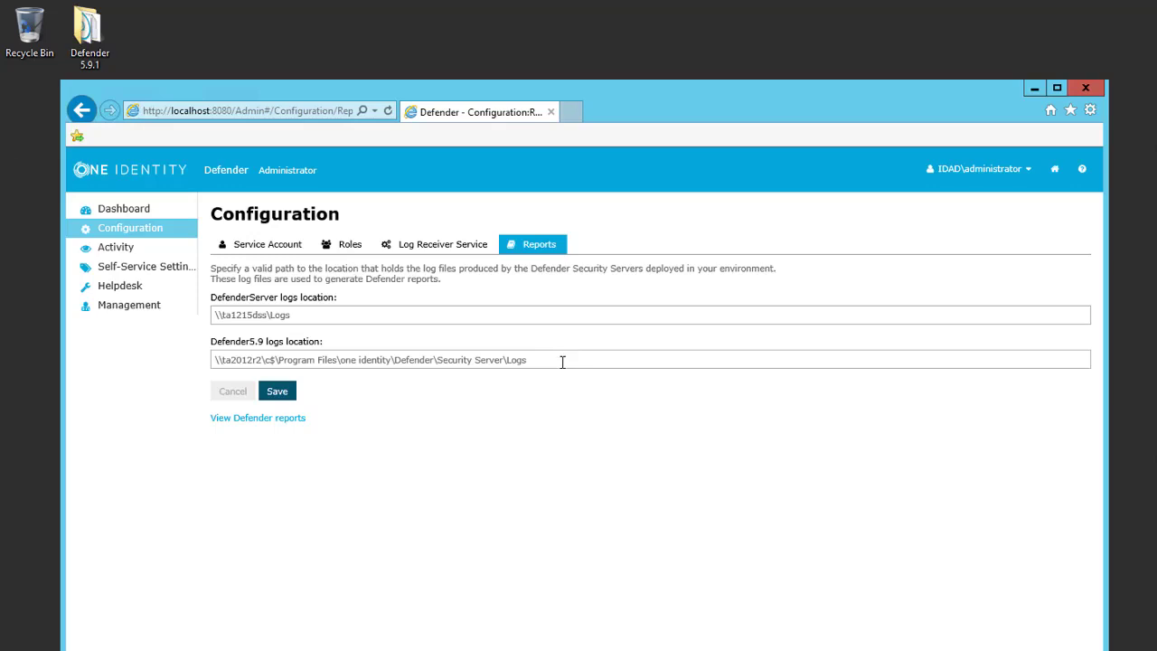
pyautogui.click(288, 396)
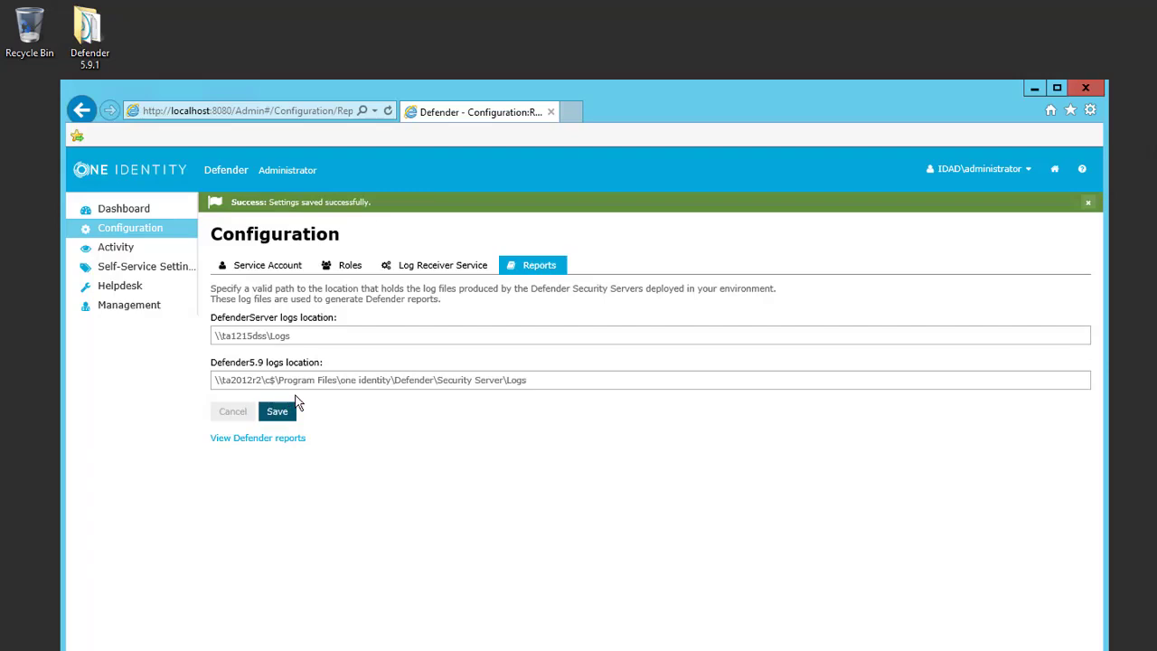
# Step: Add the idad.hal.lab Domain Users group to the self-service permissions
pyautogui.click(155, 271)
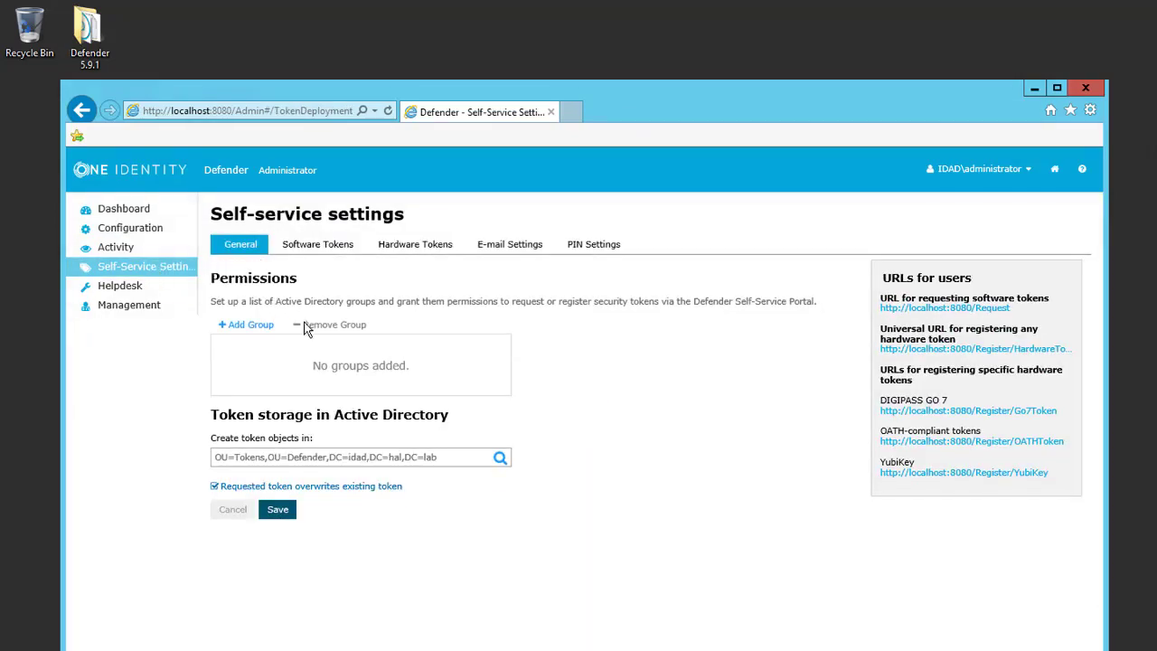
pyautogui.click(248, 327)
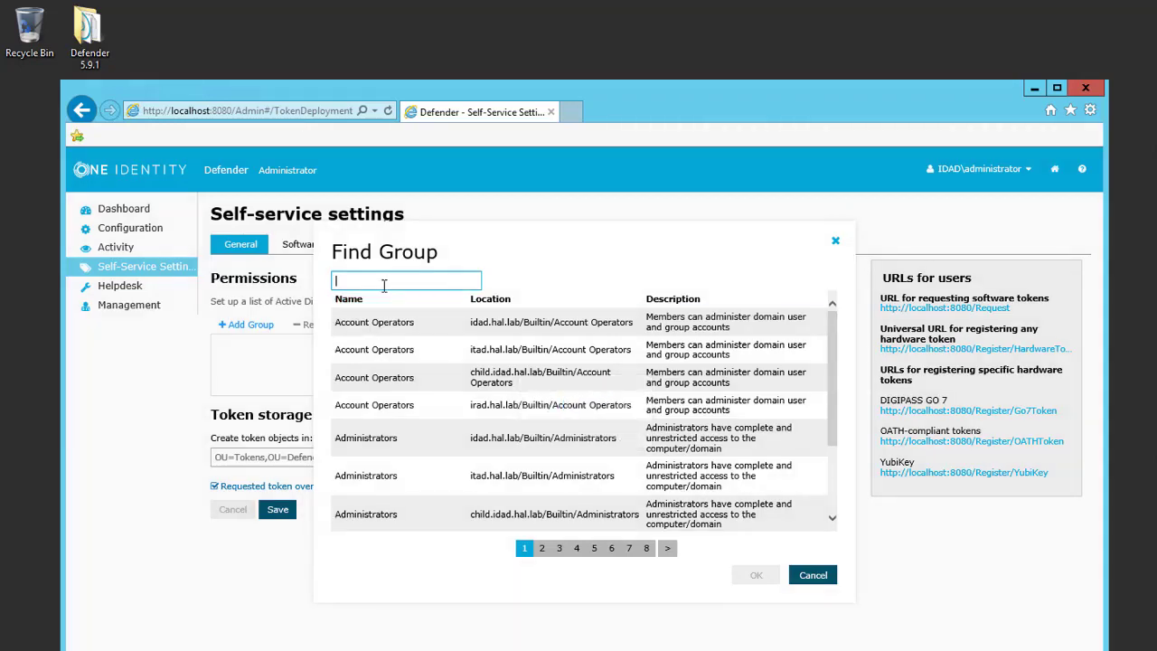
pyautogui.write('dom')
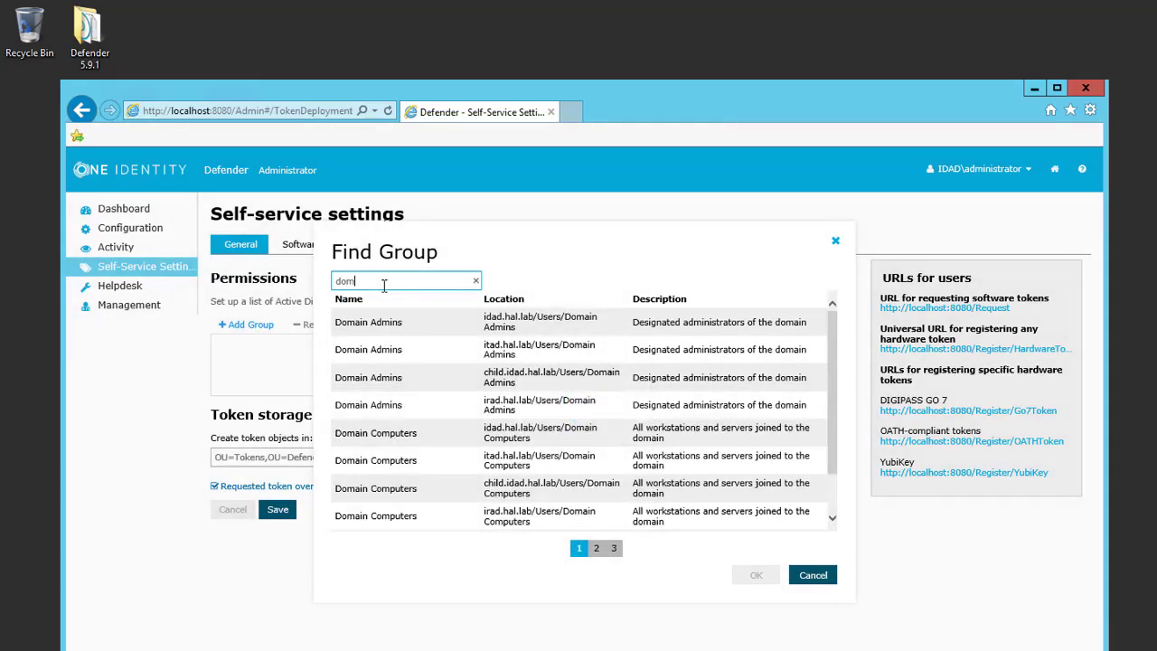
pyautogui.write('ain ')
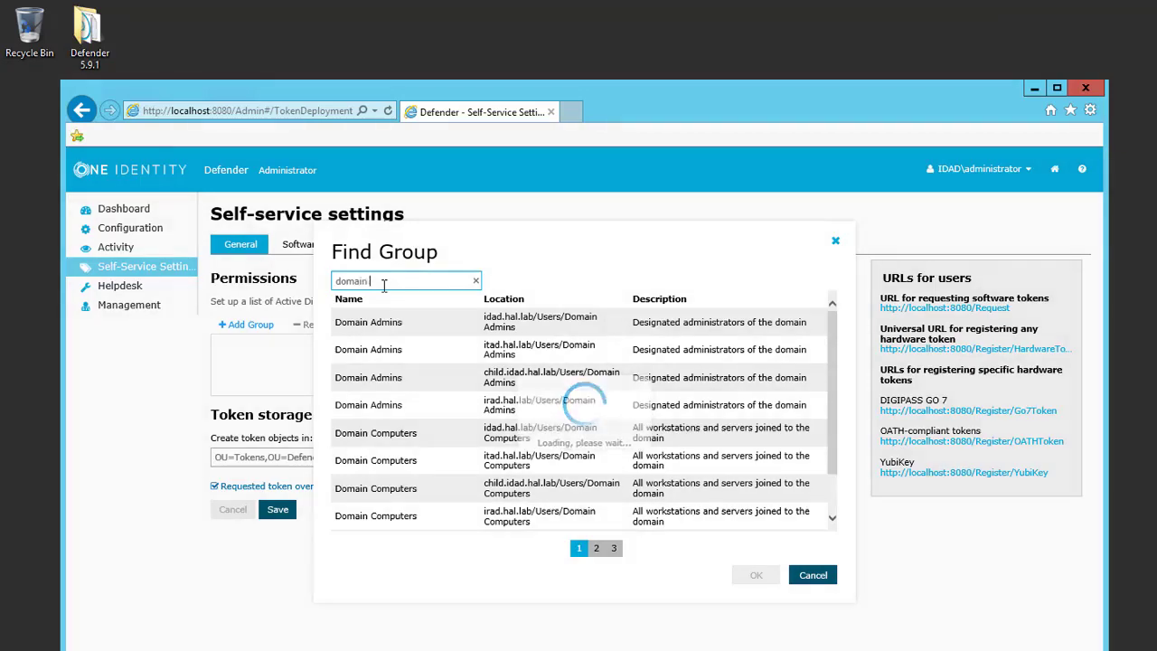
pyautogui.write('use')
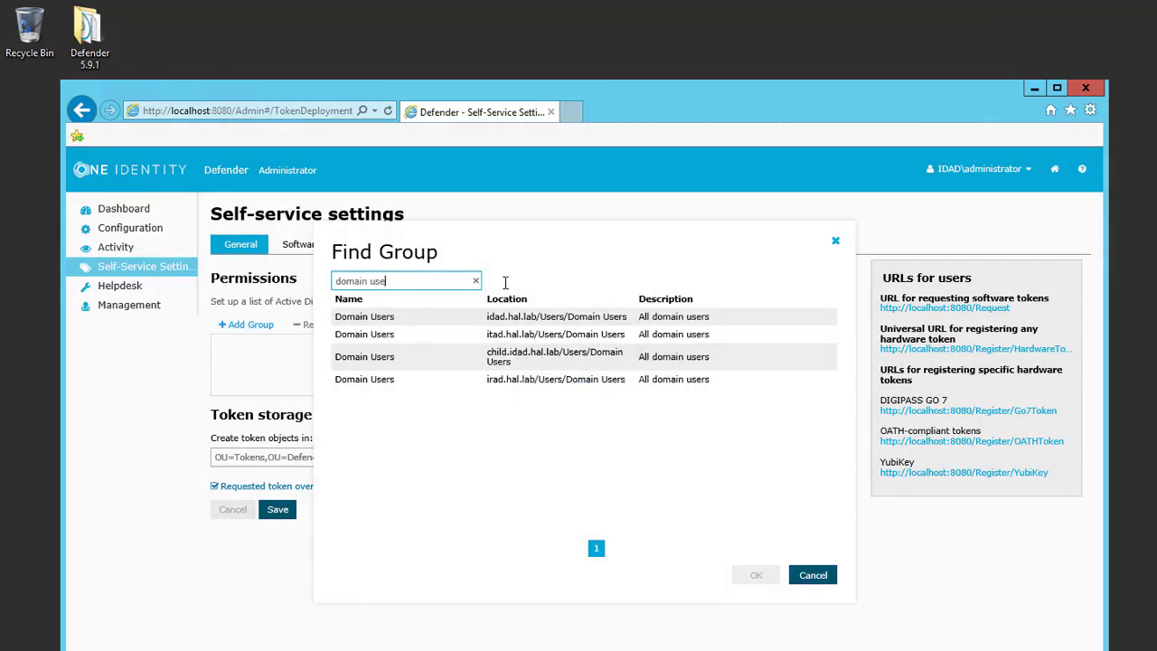
pyautogui.click(592, 318)
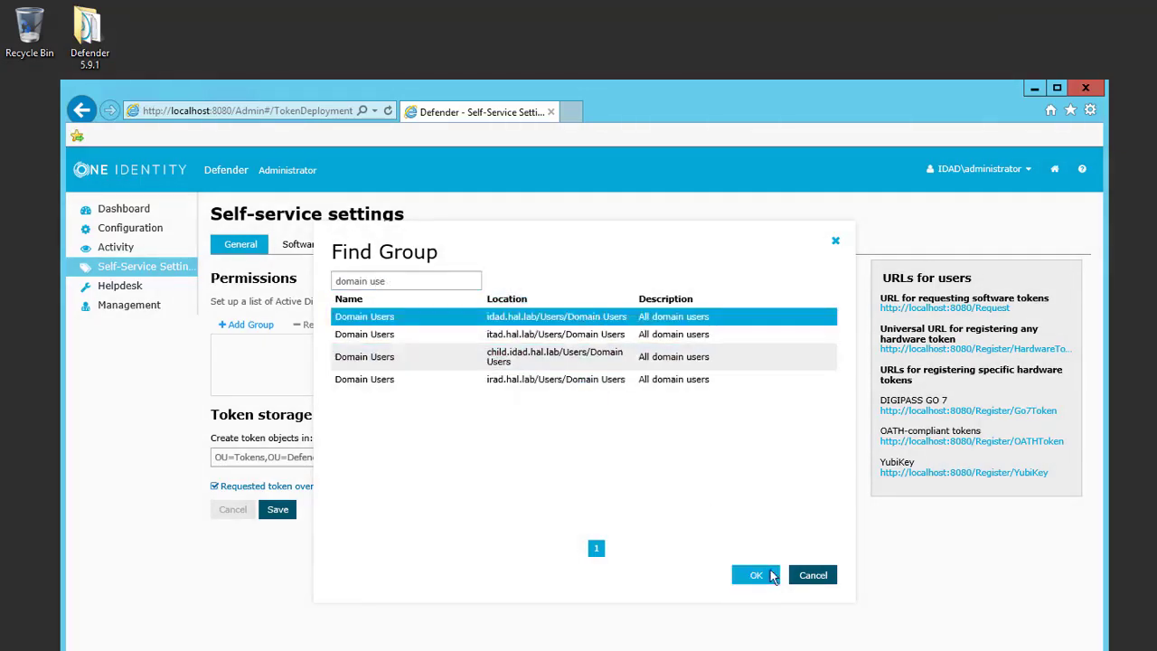
pyautogui.click(773, 574)
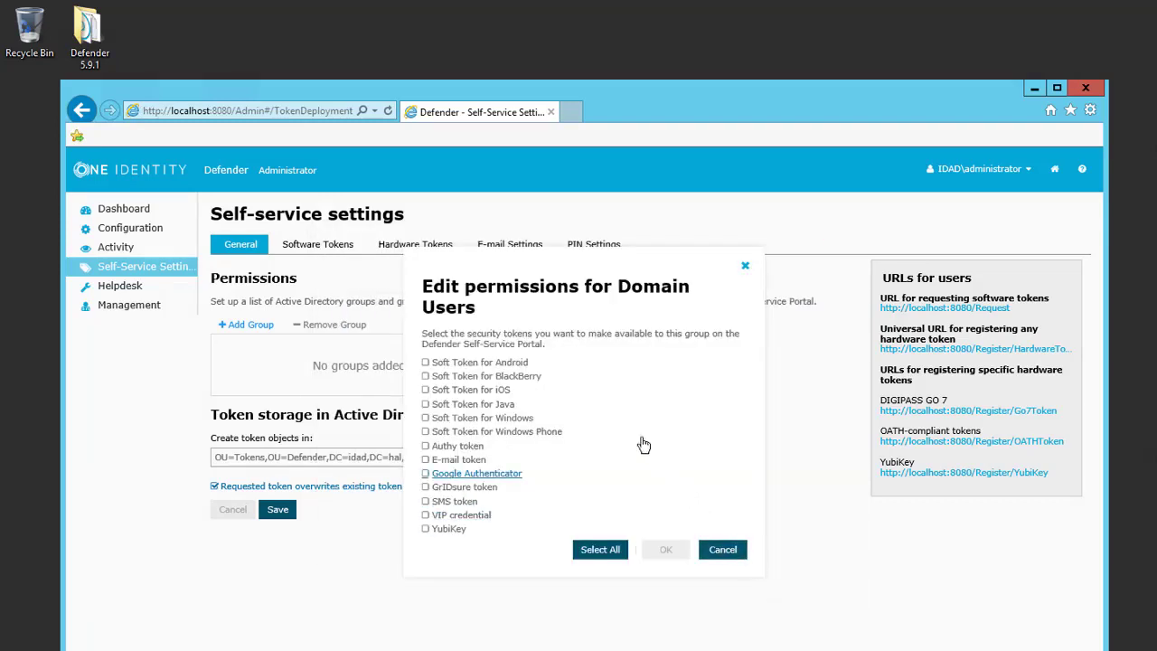
# Step: Allow Domain Users all soft tokens, Authy, E-mail, Google Authenticator and GrIDsure, but not SMS
pyautogui.click(426, 363)
pyautogui.click(426, 377)
pyautogui.click(426, 390)
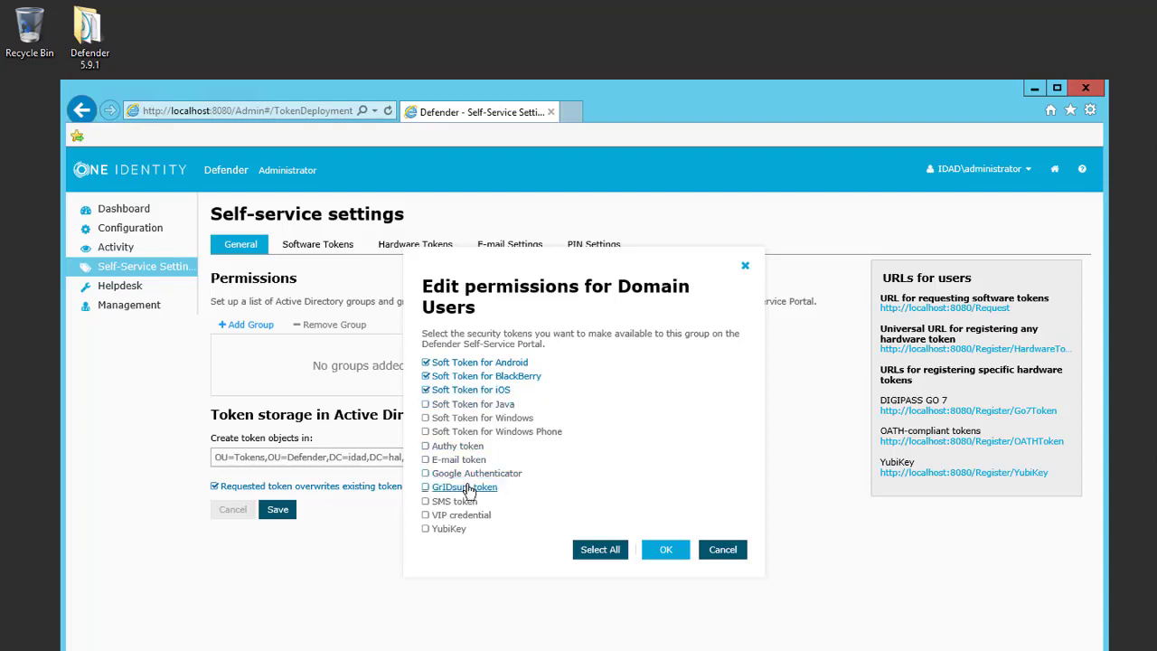
pyautogui.click(426, 476)
pyautogui.click(426, 404)
pyautogui.click(426, 418)
pyautogui.click(426, 431)
pyautogui.click(425, 445)
pyautogui.click(426, 459)
pyautogui.click(425, 486)
pyautogui.click(426, 501)
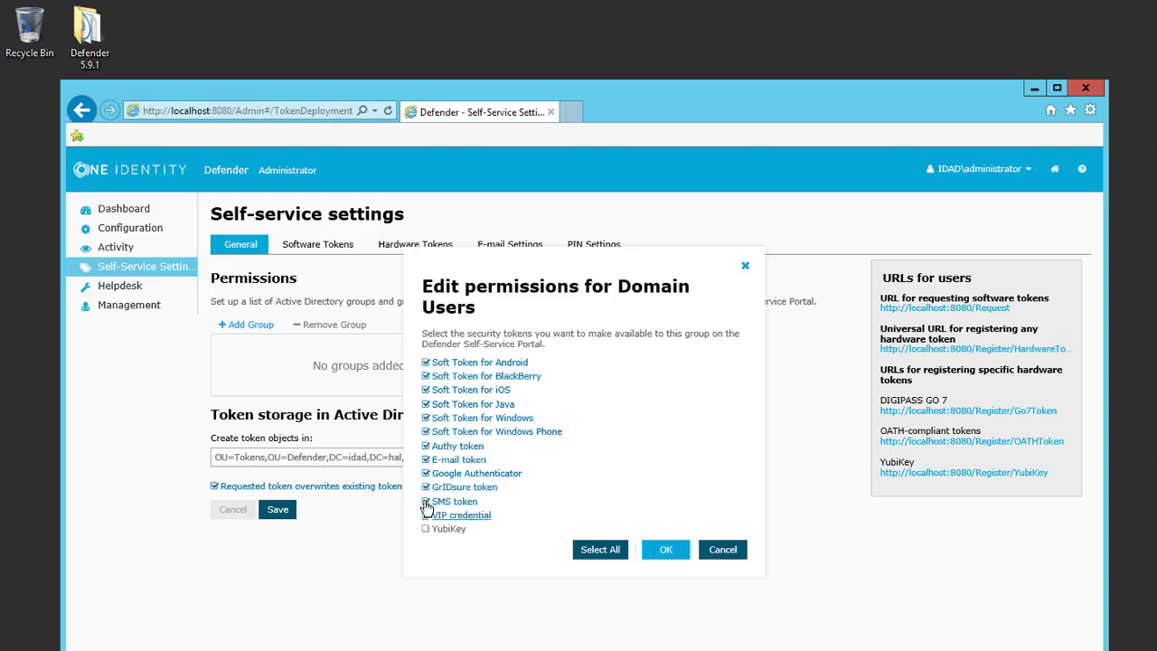
pyautogui.click(425, 500)
pyautogui.click(668, 549)
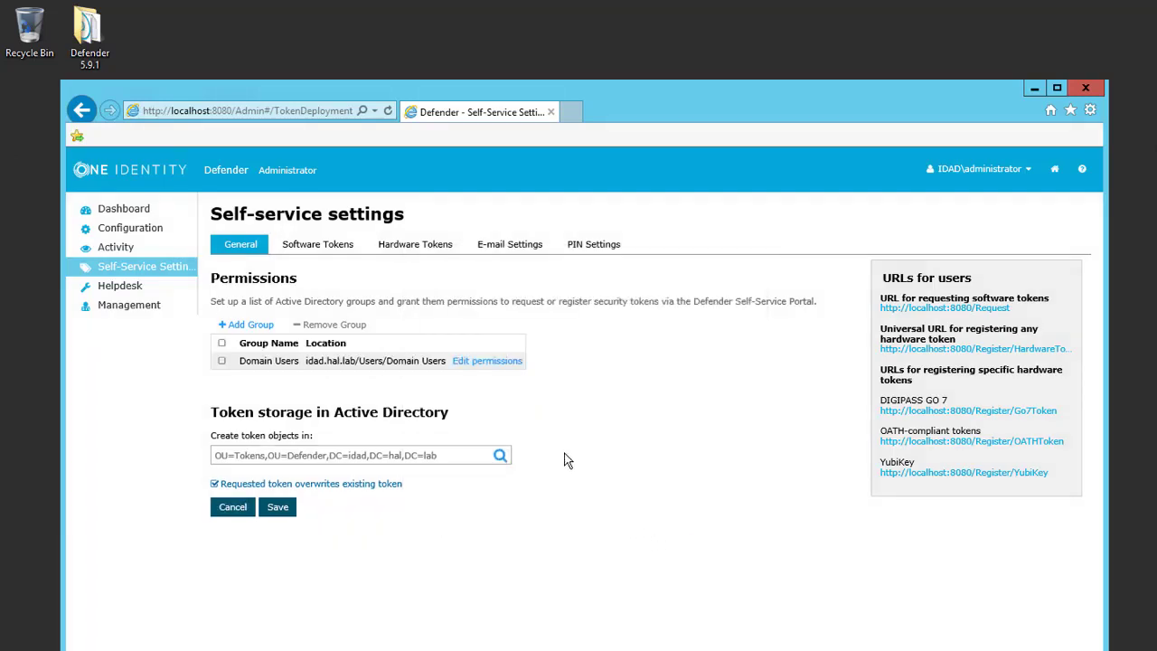
# Step: Limit Domain Users to Android, BlackBerry, iOS soft tokens, Google Authenticator and GrIDsure
pyautogui.click(493, 366)
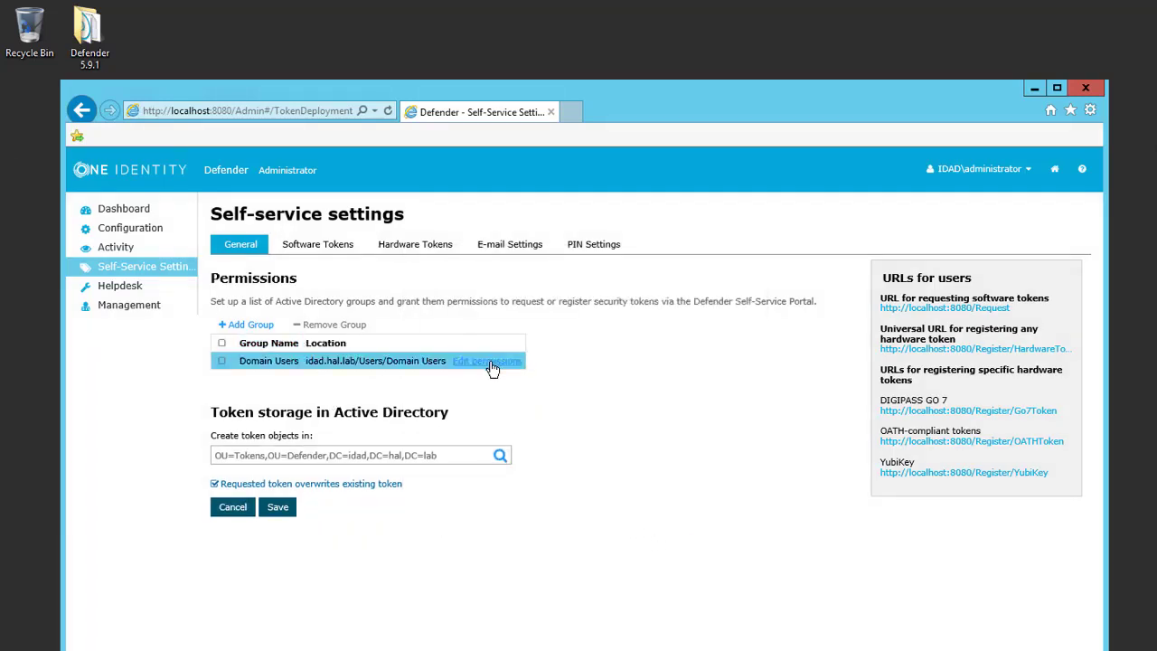
pyautogui.click(492, 365)
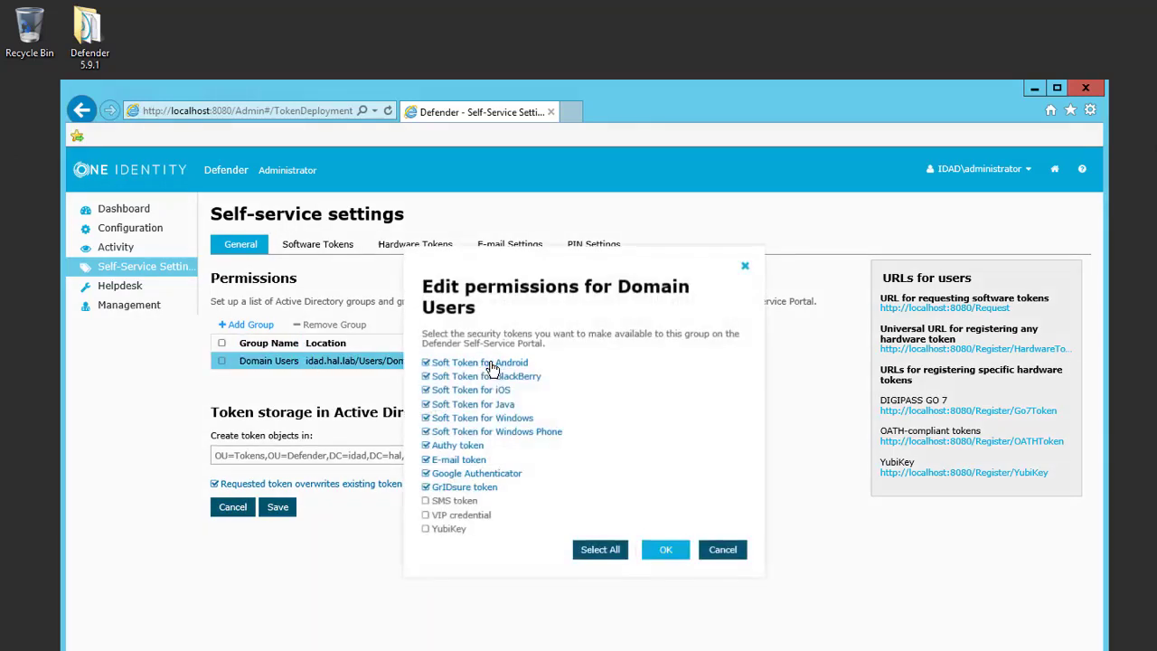
pyautogui.click(427, 448)
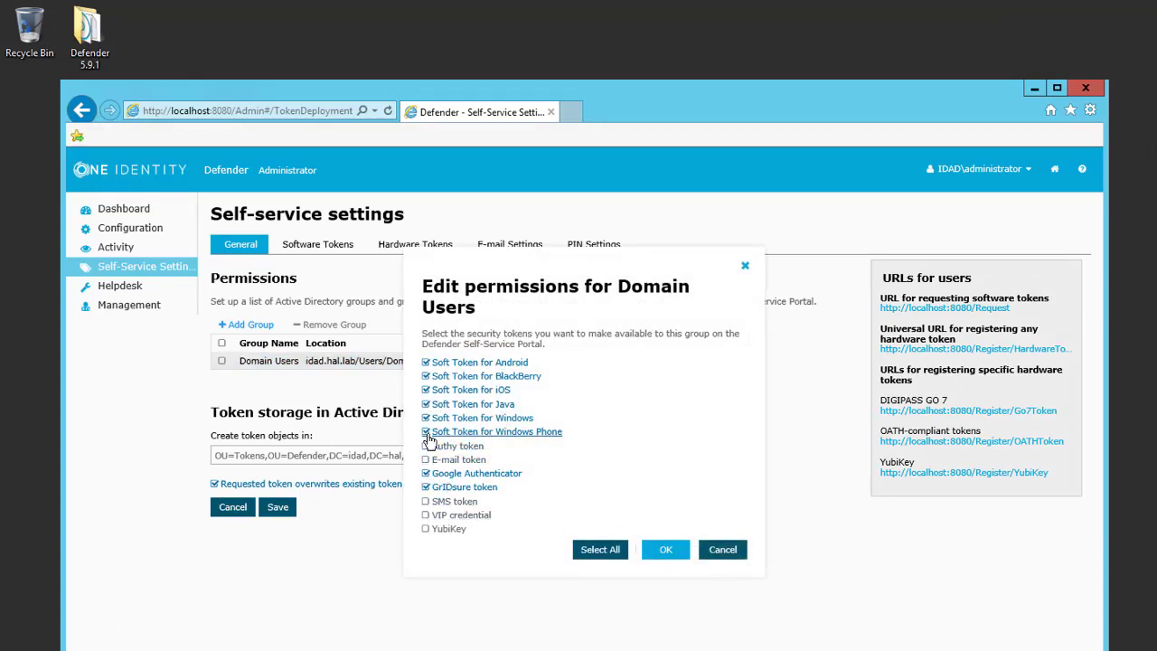
pyautogui.click(547, 432)
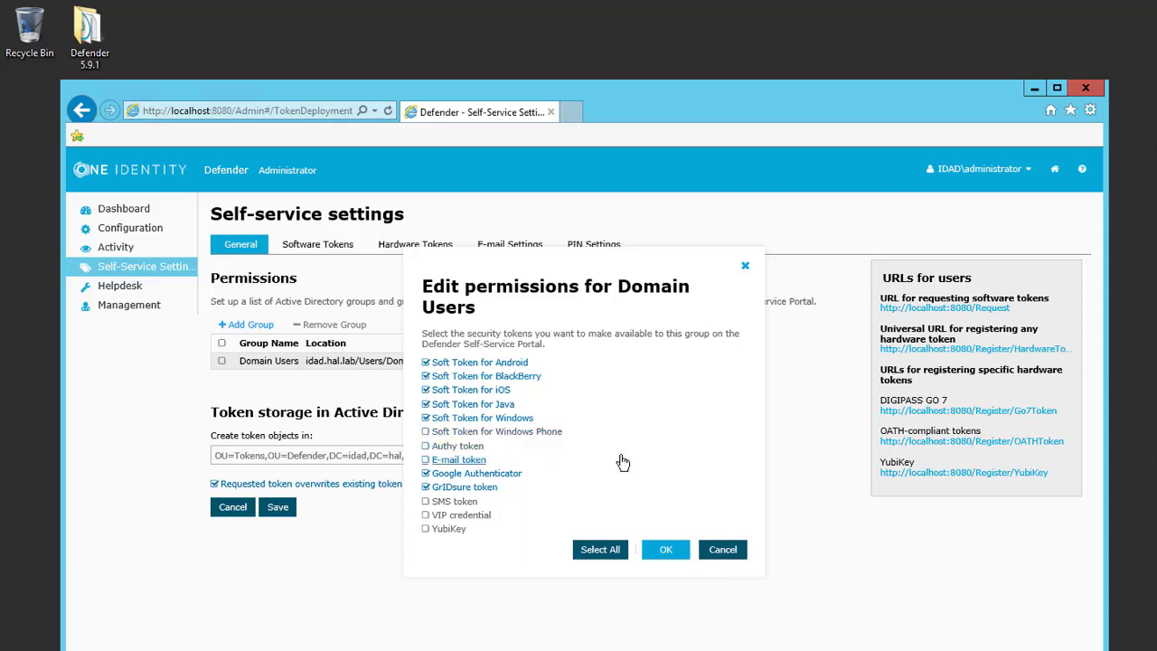
pyautogui.click(425, 404)
pyautogui.click(431, 417)
pyautogui.click(673, 552)
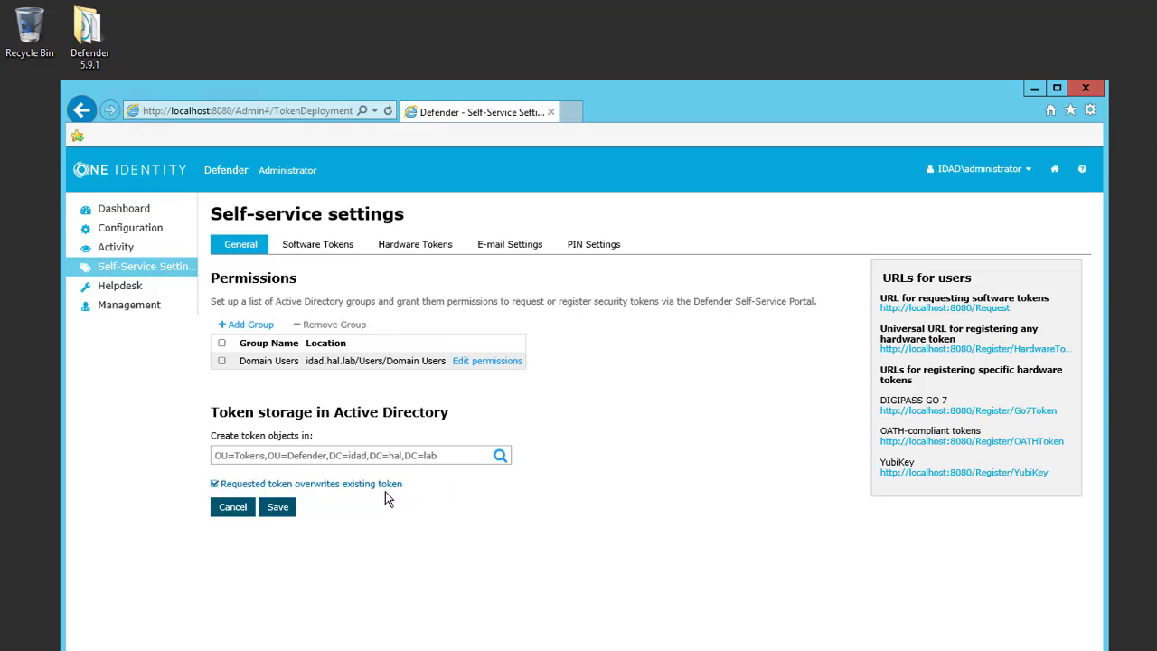
# Step: Save the self-service settings and move through the token tabs to E-mail Settings
pyautogui.click(277, 508)
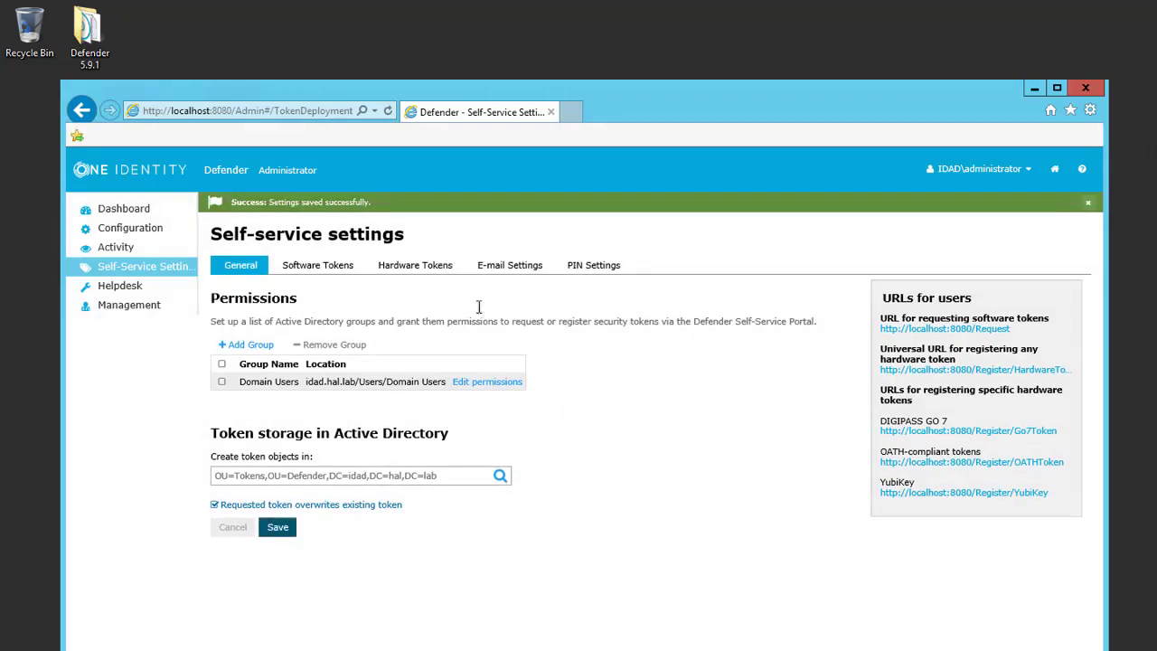
pyautogui.click(318, 267)
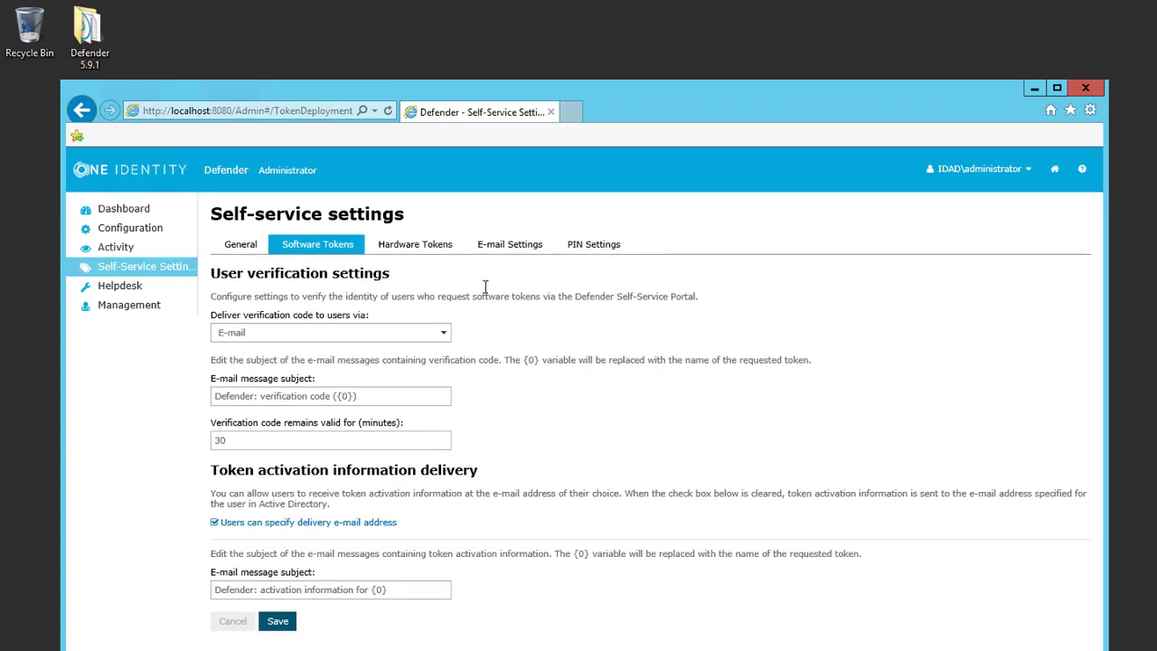
pyautogui.click(439, 250)
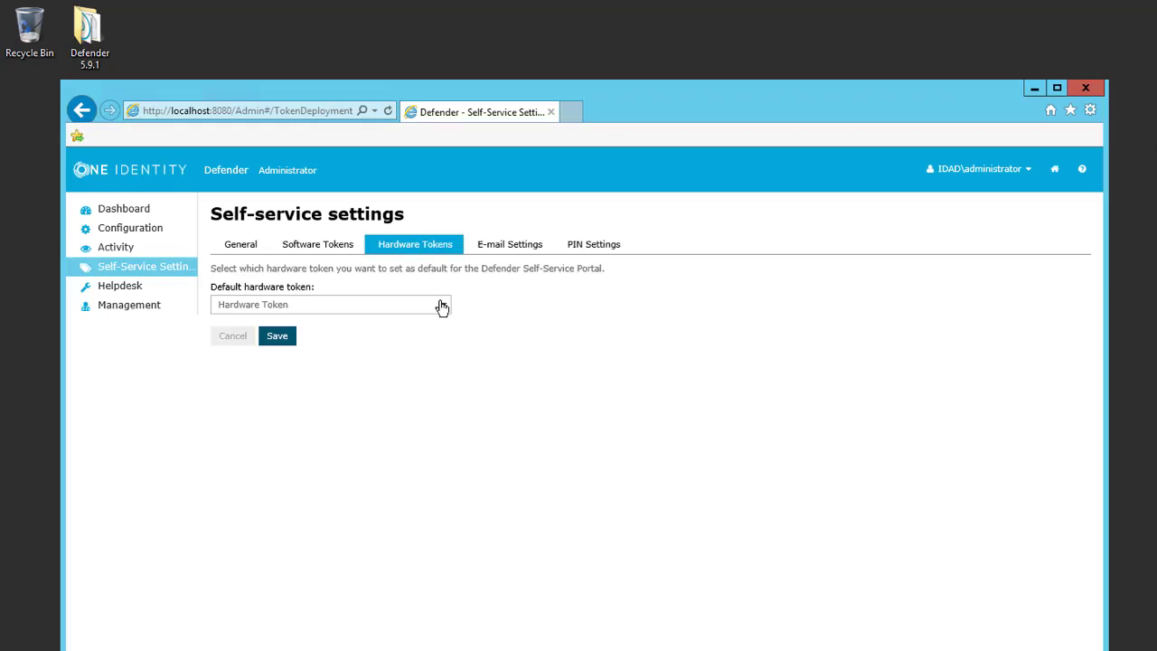
pyautogui.click(509, 248)
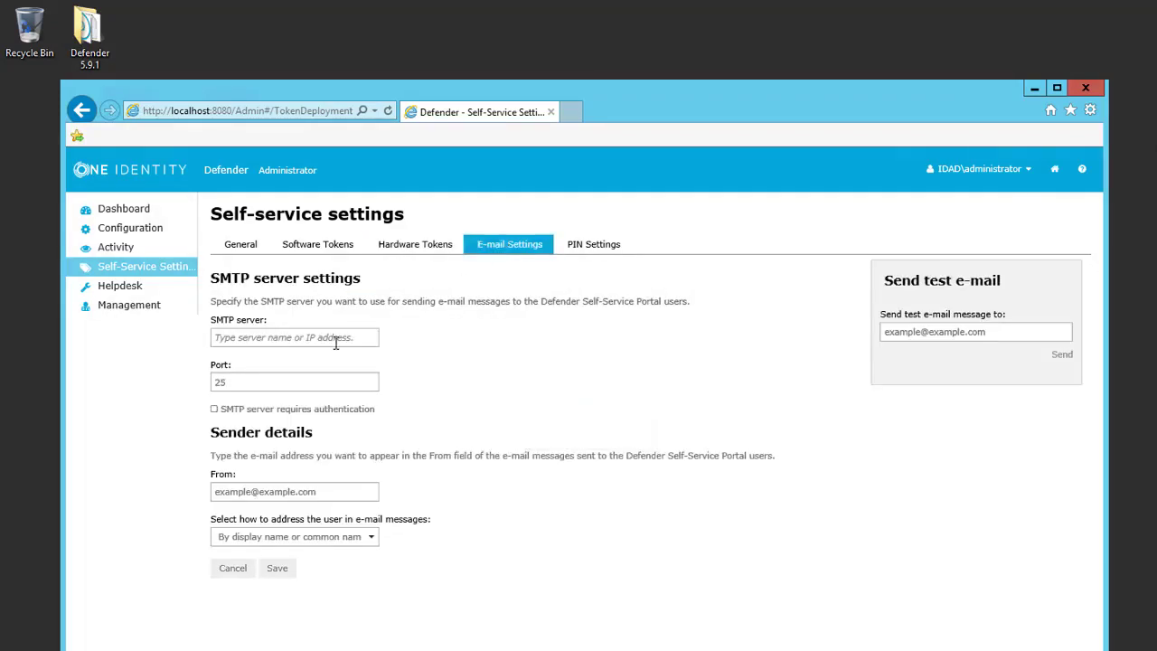
# Step: Enter ta01exch.idad.hal.lab as the SMTP server
pyautogui.click(335, 340)
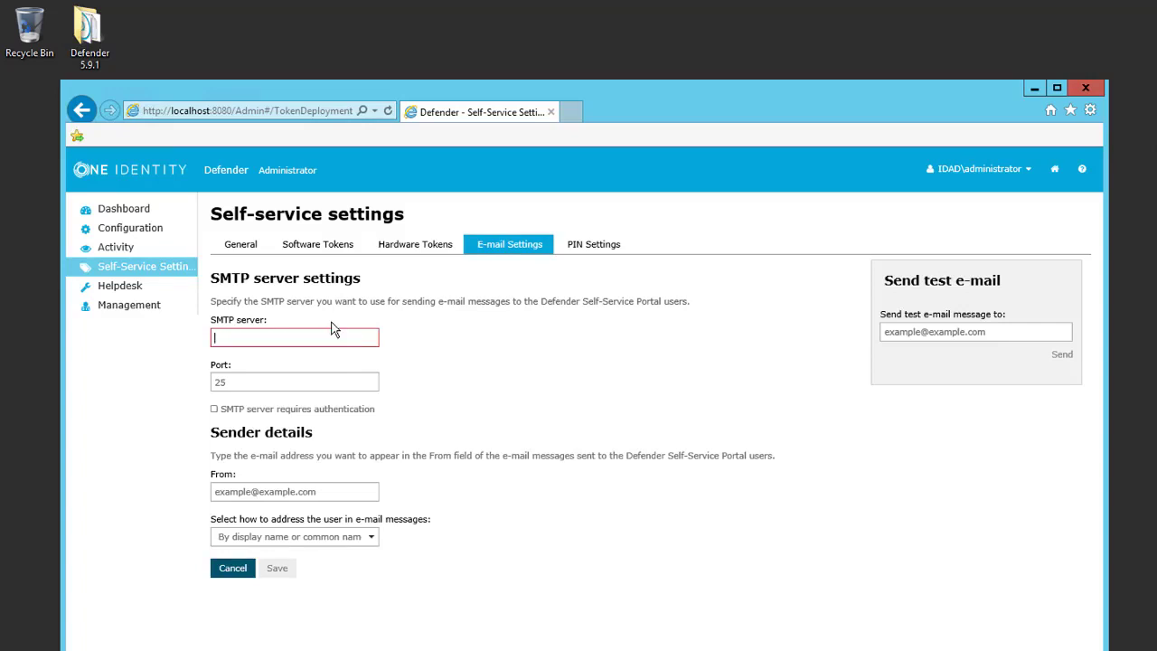
pyautogui.write('a')
pyautogui.press('BackSpace')
pyautogui.write('ta0')
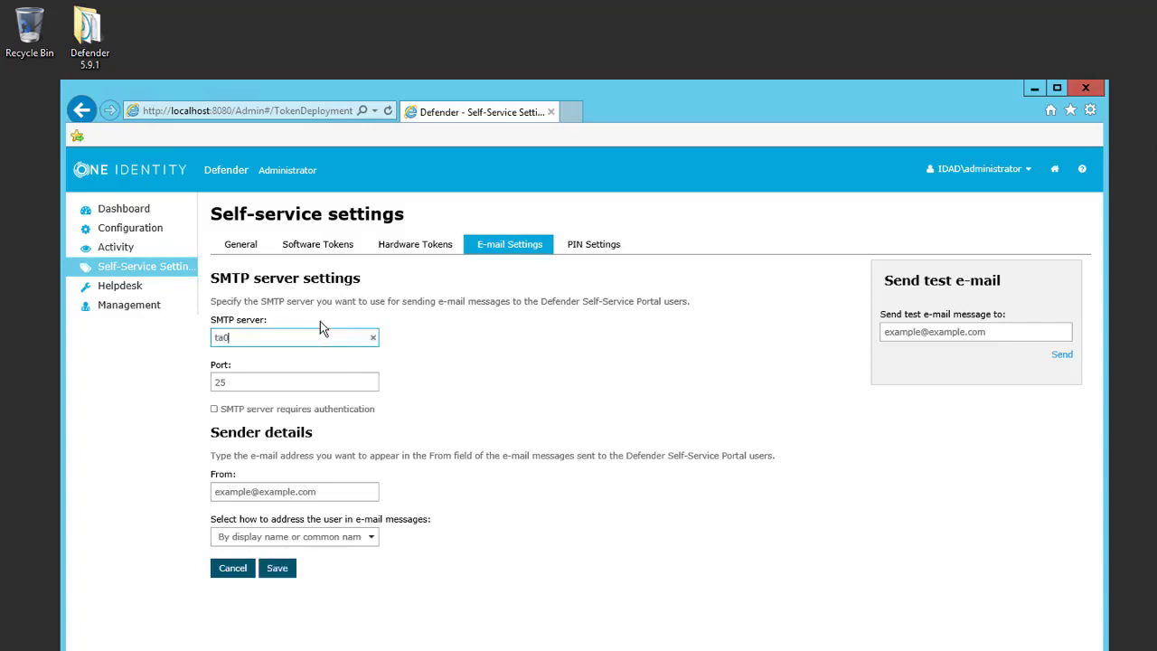
pyautogui.write('1exch.idad.idad')
pyautogui.press('BackSpace')
pyautogui.press('BackSpace')
pyautogui.press('BackSpace')
pyautogui.press('BackSpace')
pyautogui.write('hal.lab')
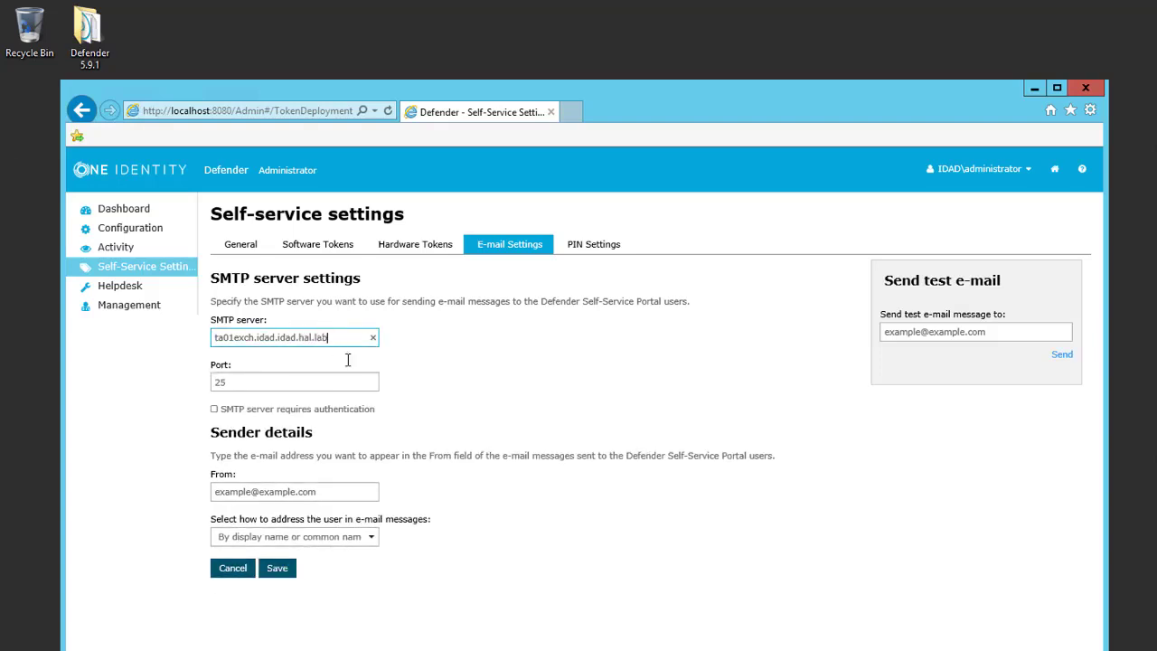
# Step: Replace the sender address with the Defender admin mailbox and save the e-mail settings
pyautogui.moveTo(332, 492); pyautogui.dragTo(154, 482)
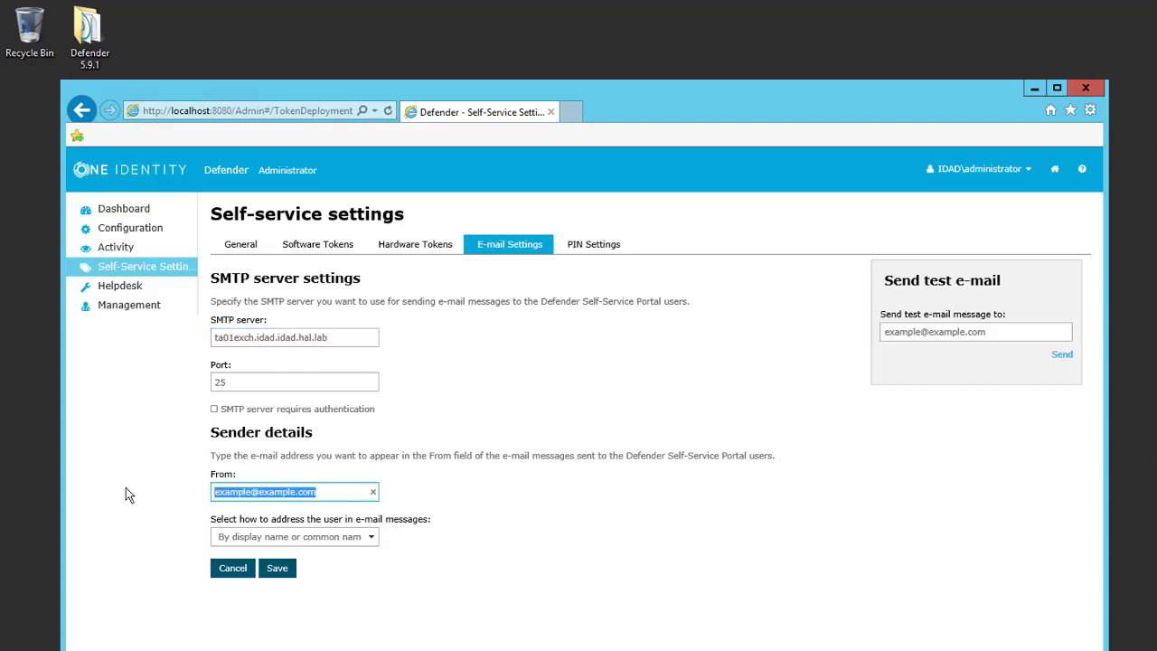
pyautogui.press('BackSpace')
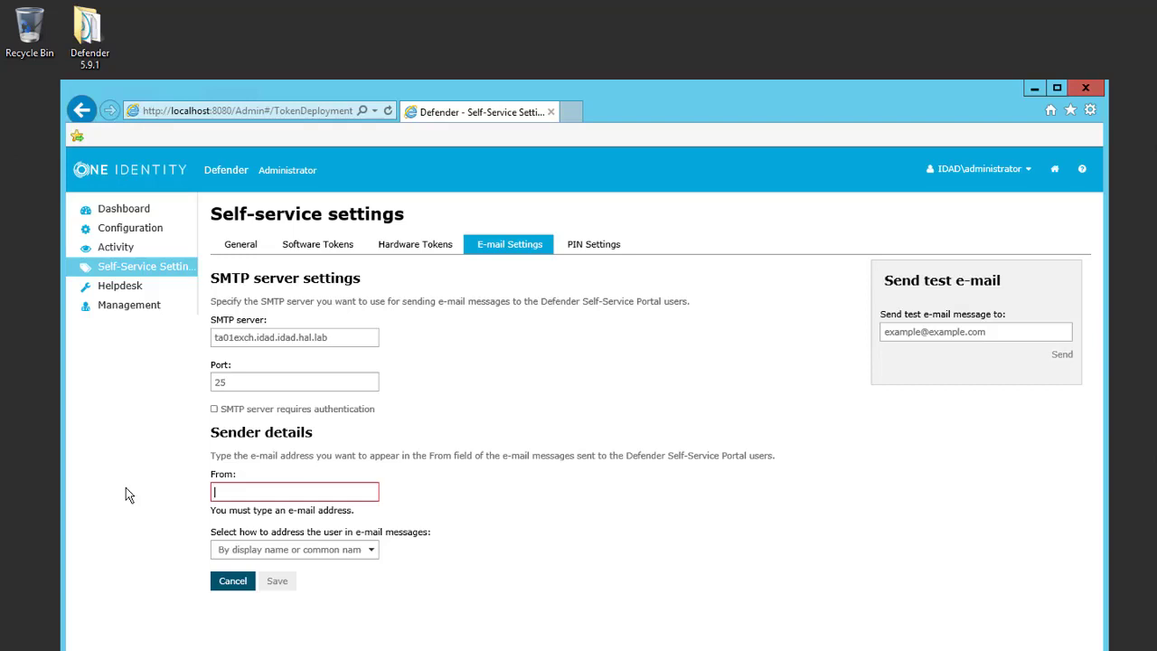
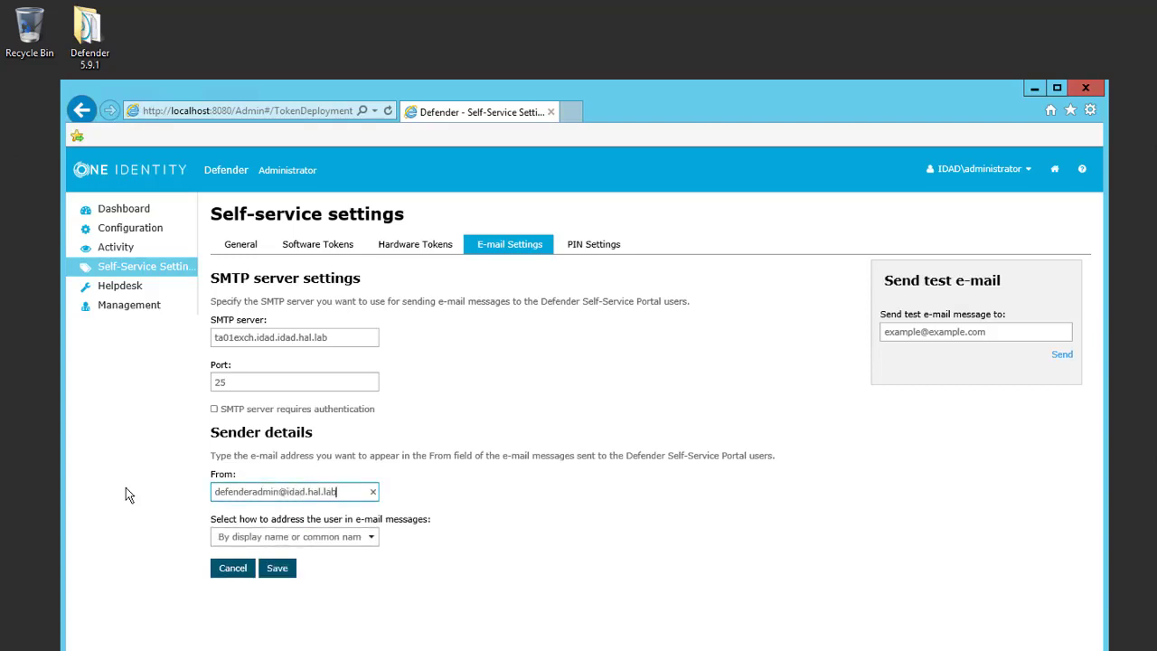
pyautogui.click(276, 568)
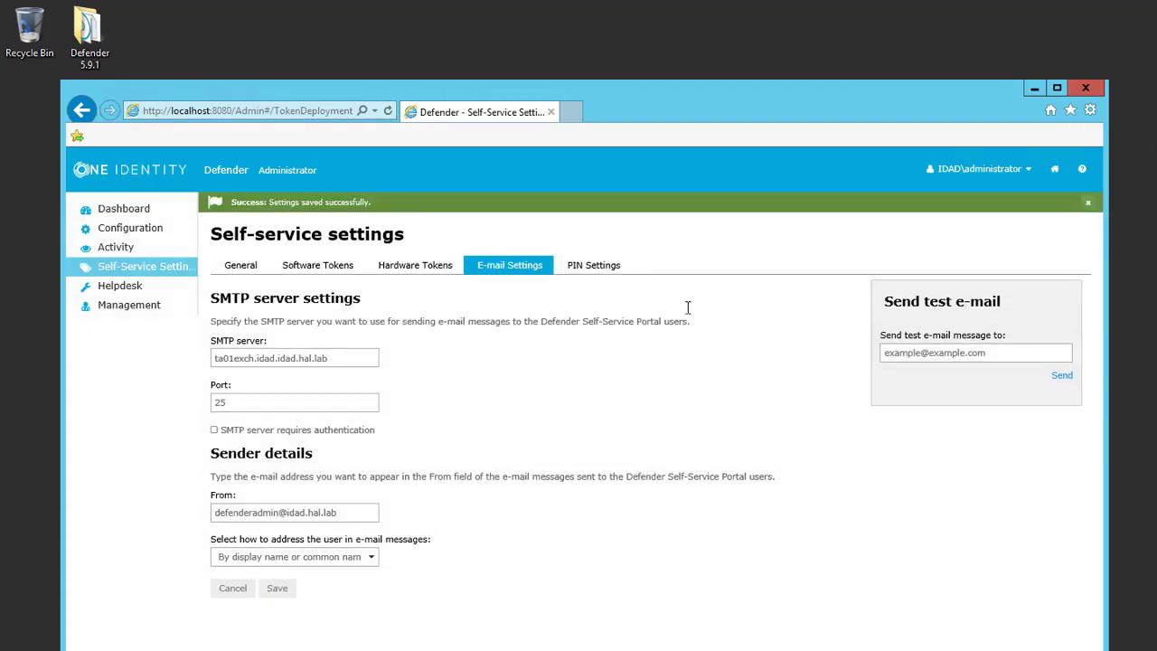
# Step: Enter a recipient address in the Send test e-mail field
pyautogui.click(1012, 352)
pyautogui.write('example@example.com')
pyautogui.hotkey('ctrl', 'a')
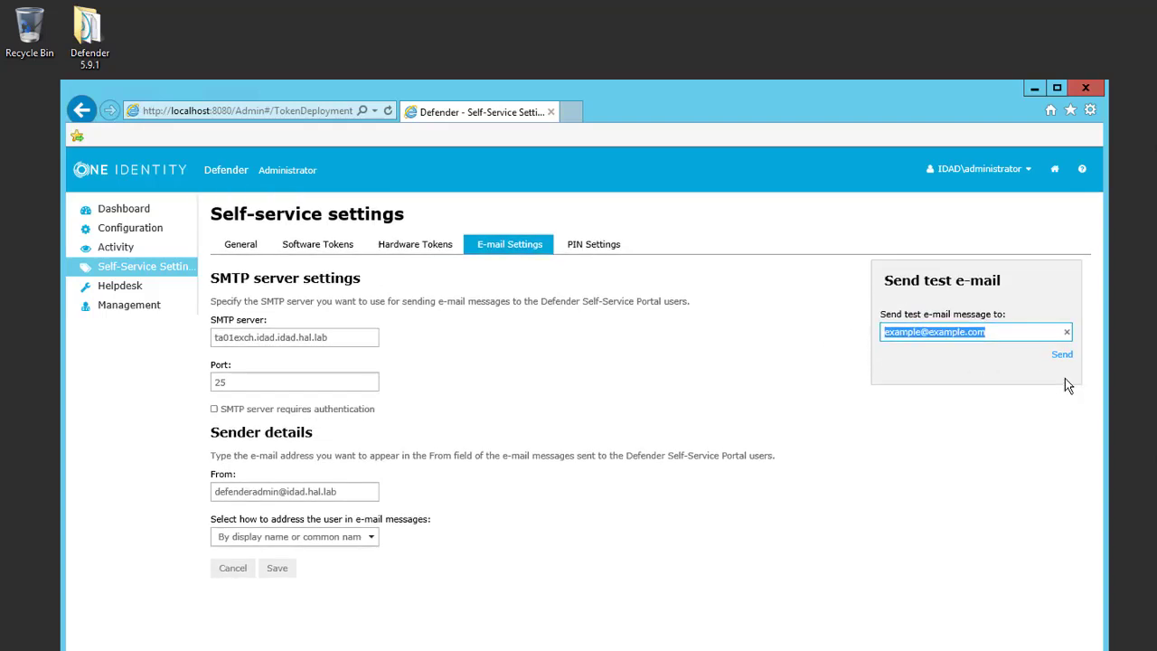
# Step: View the PIN Settings tab, then go back to the Defender home page
pyautogui.click(590, 246)
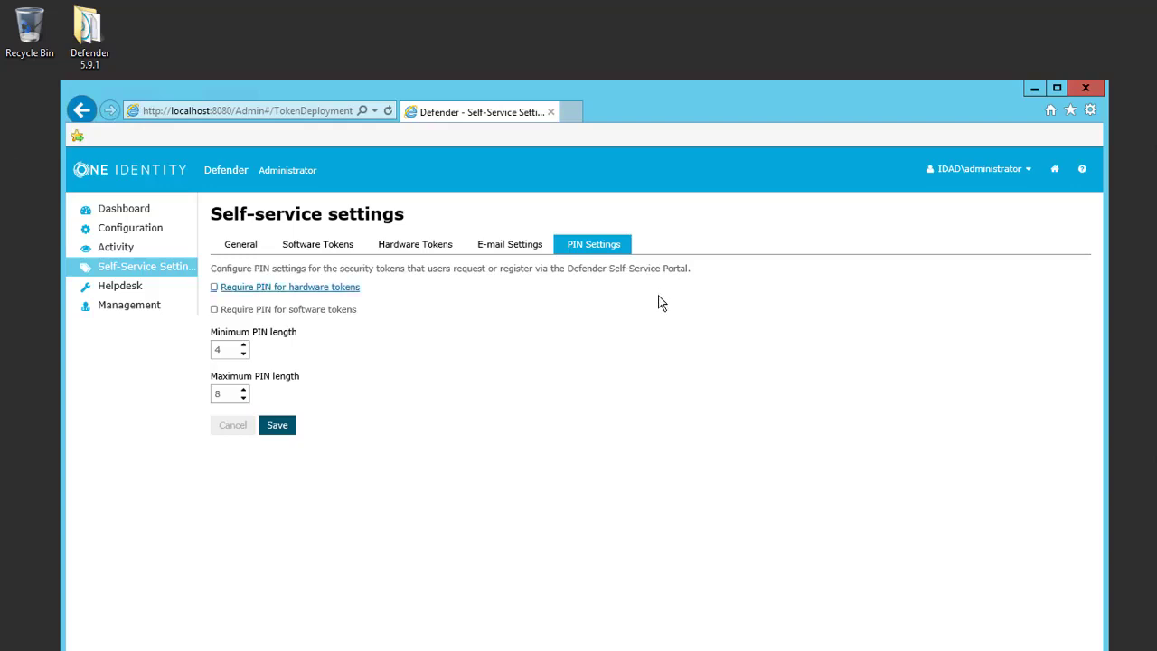
pyautogui.click(1056, 171)
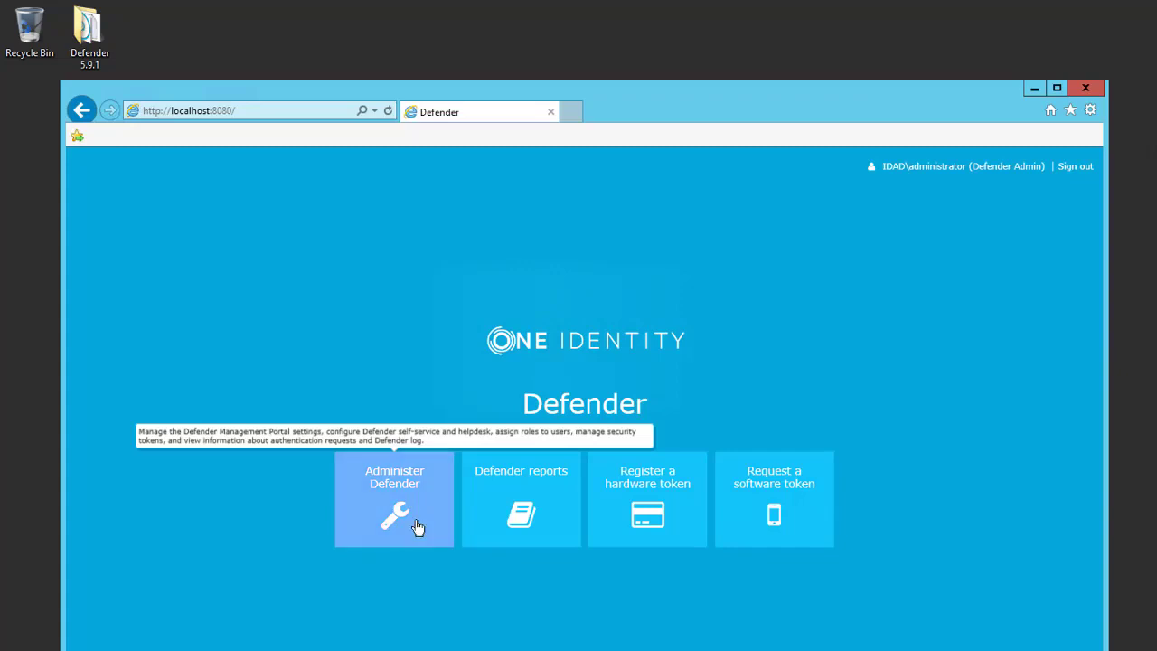
# Step: Open Defender reports and preview today's Audit trail report
pyautogui.click(567, 533)
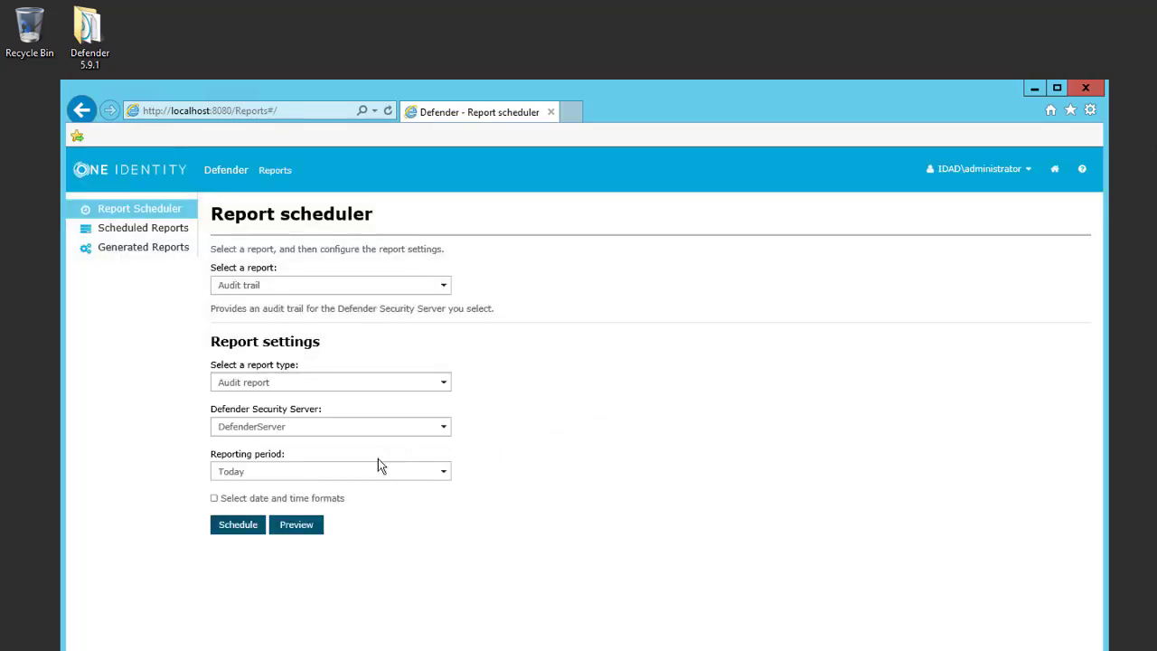
pyautogui.click(297, 526)
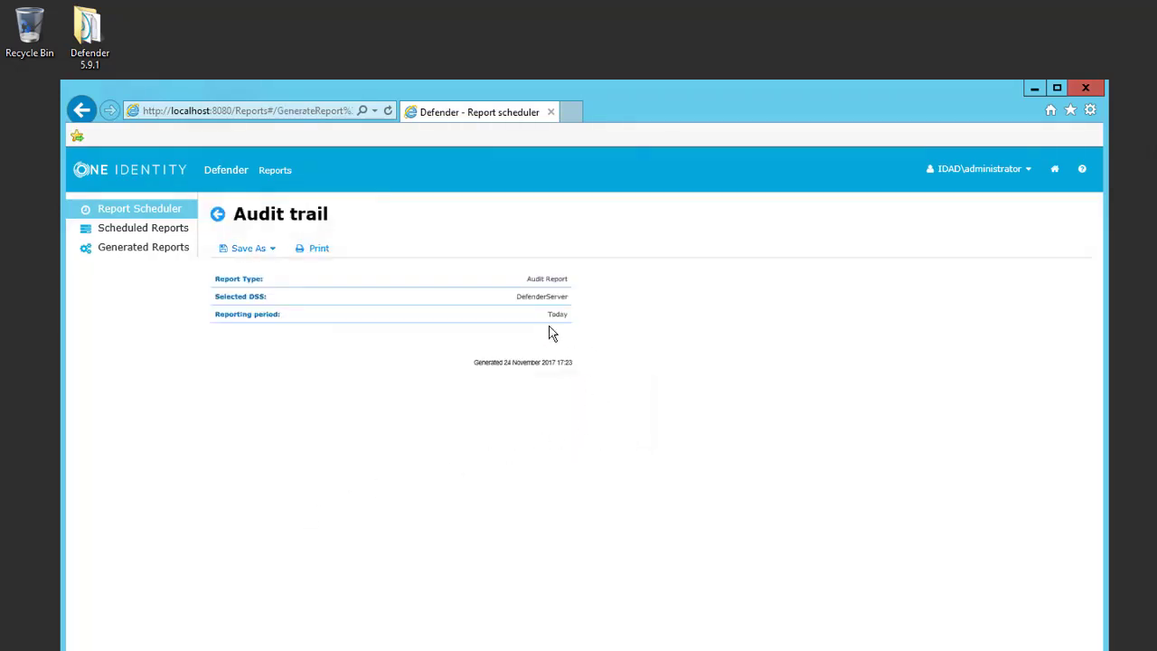
pyautogui.click(216, 217)
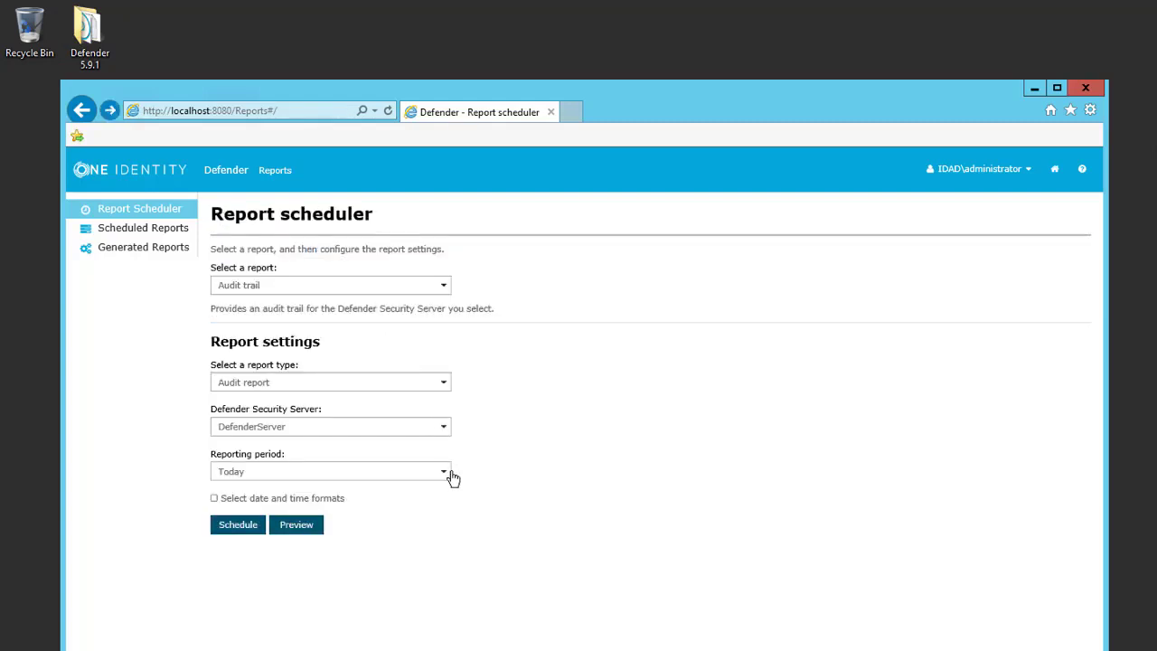
# Step: Change the reporting period to Last year and preview the Audit trail again
pyautogui.click(449, 475)
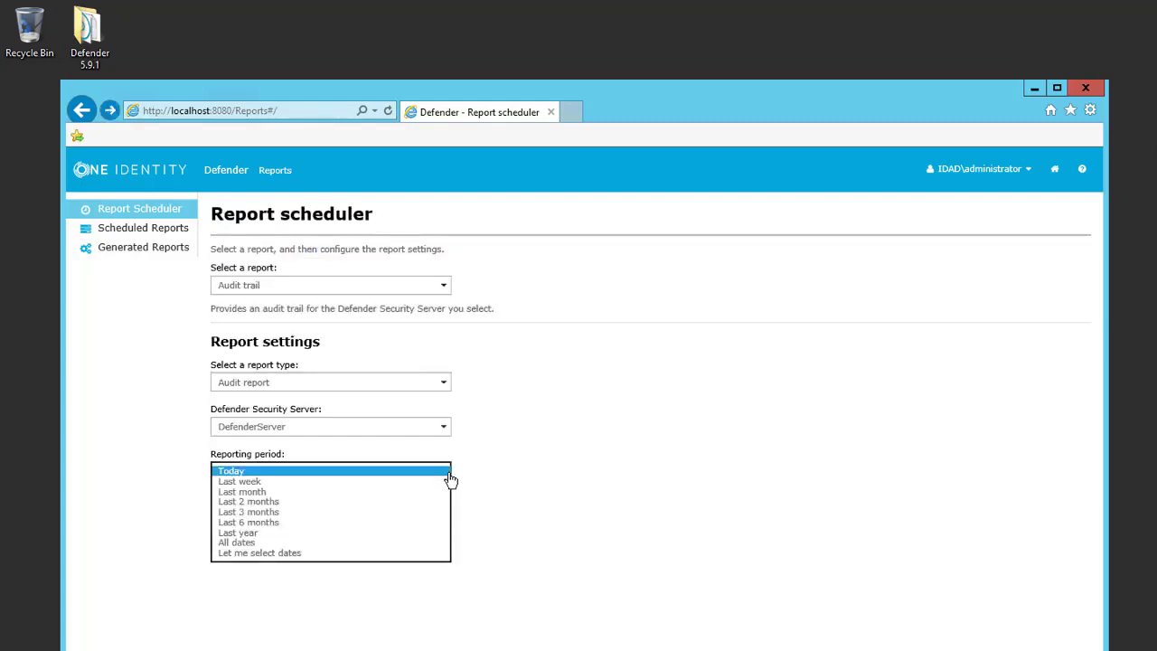
pyautogui.click(406, 532)
pyautogui.click(313, 524)
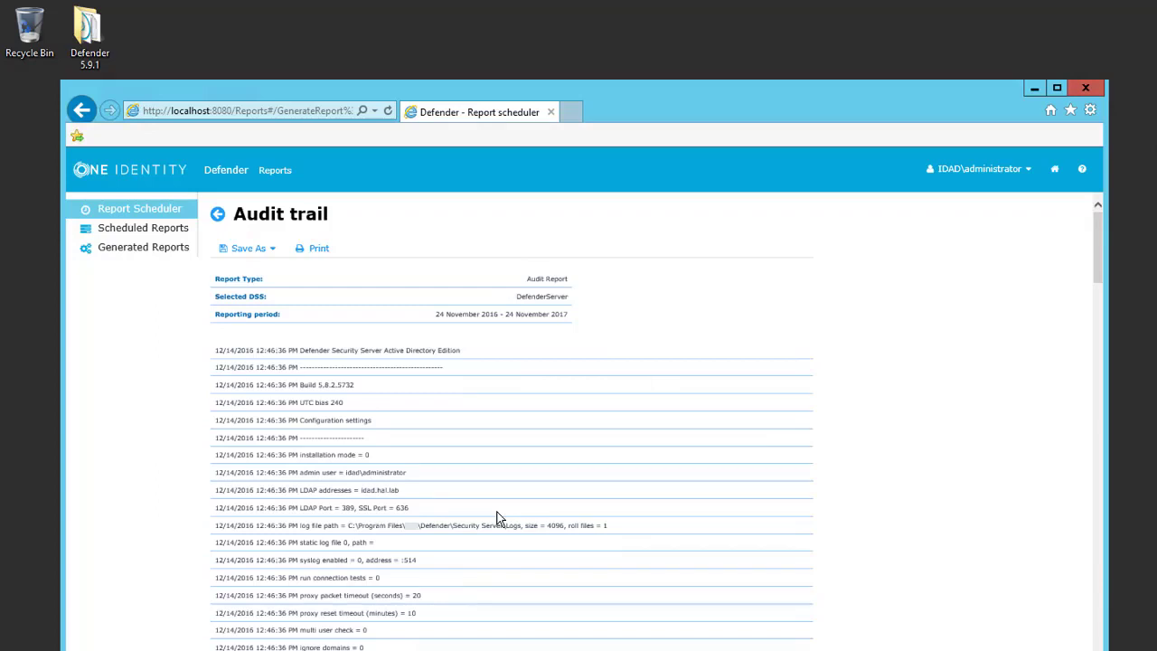
pyautogui.hotkey('alt', 'Left')
pyautogui.click(447, 287)
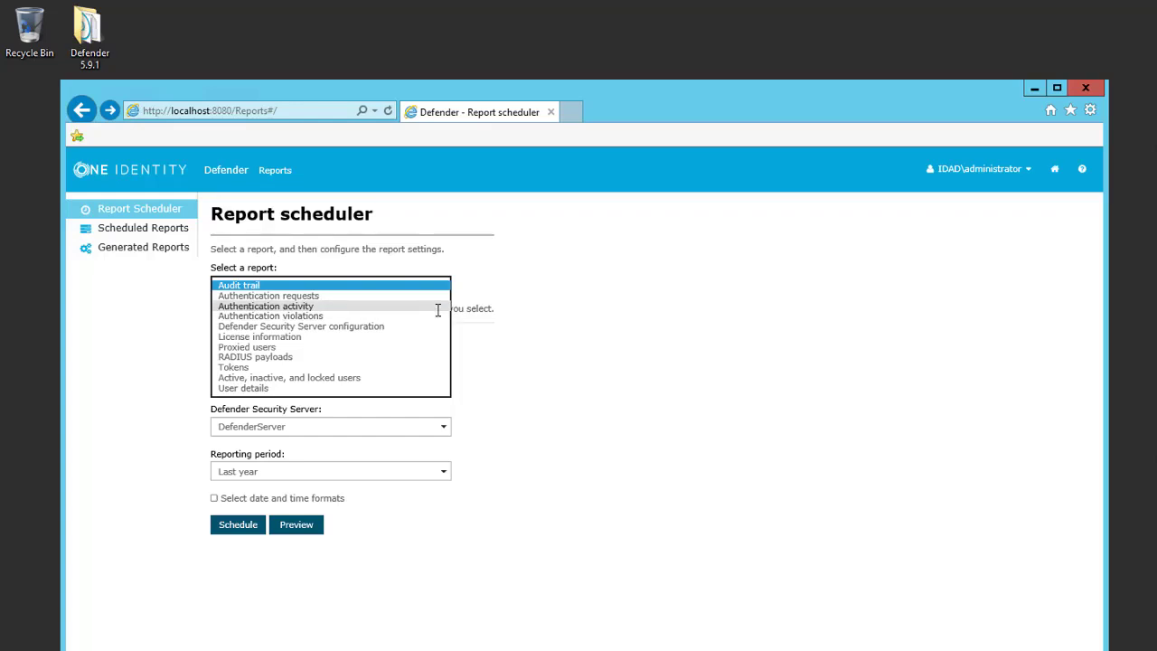
# Step: Check the Scheduled and Generated reports lists, then pick Authentication requests for a new report
pyautogui.click(494, 306)
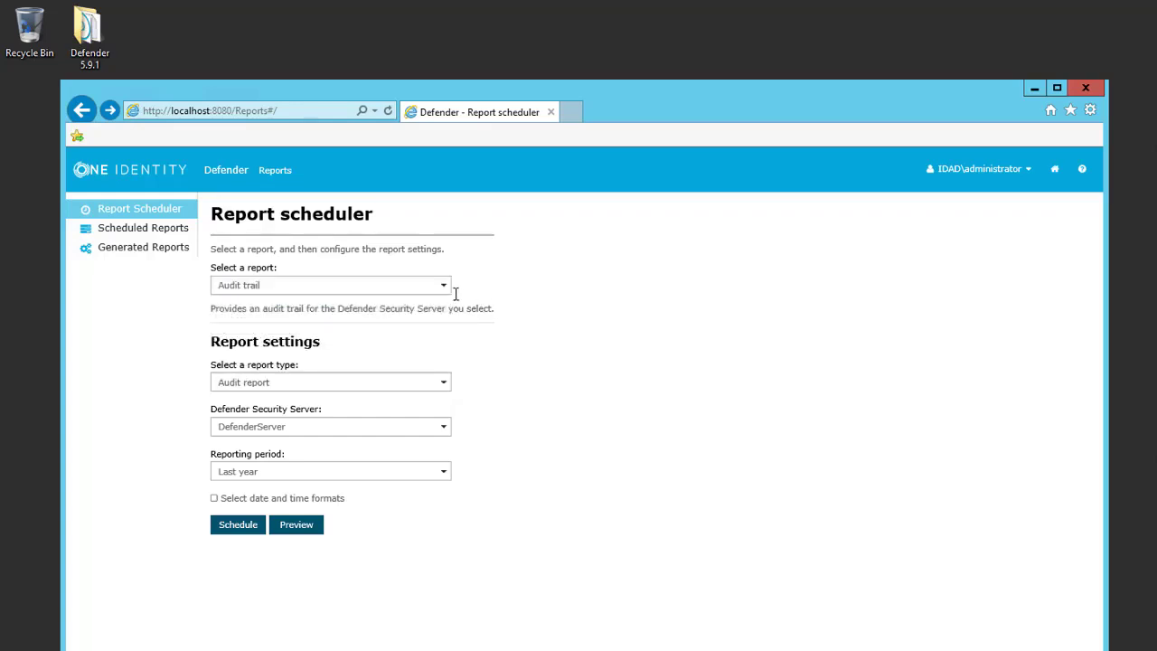
pyautogui.click(155, 232)
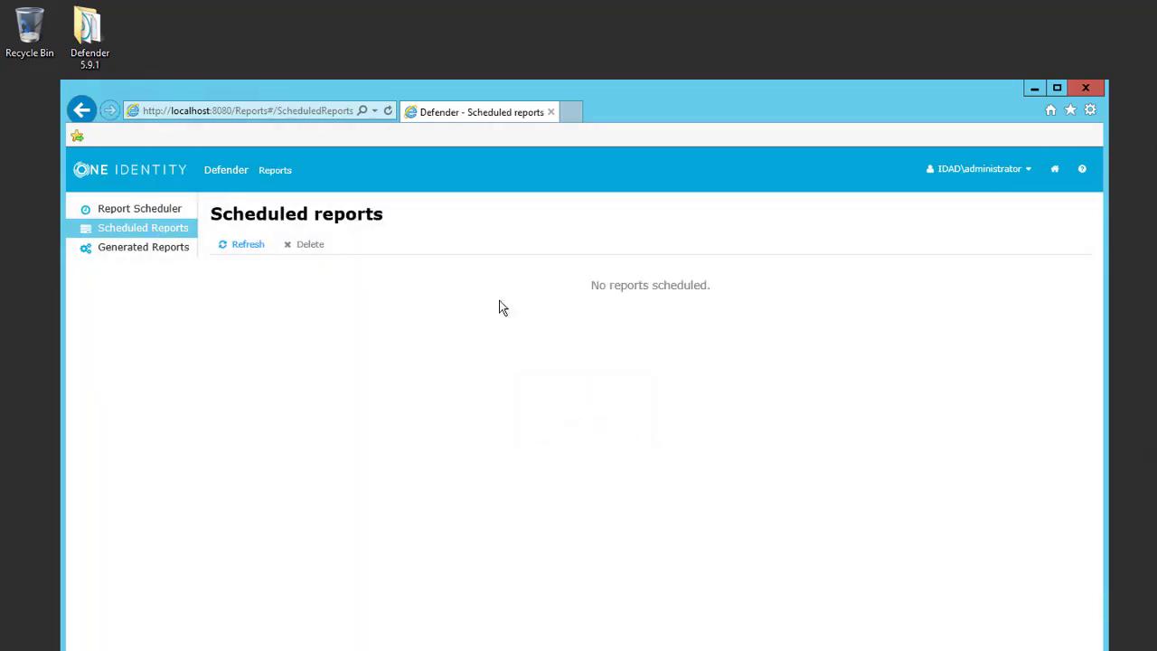
pyautogui.click(129, 249)
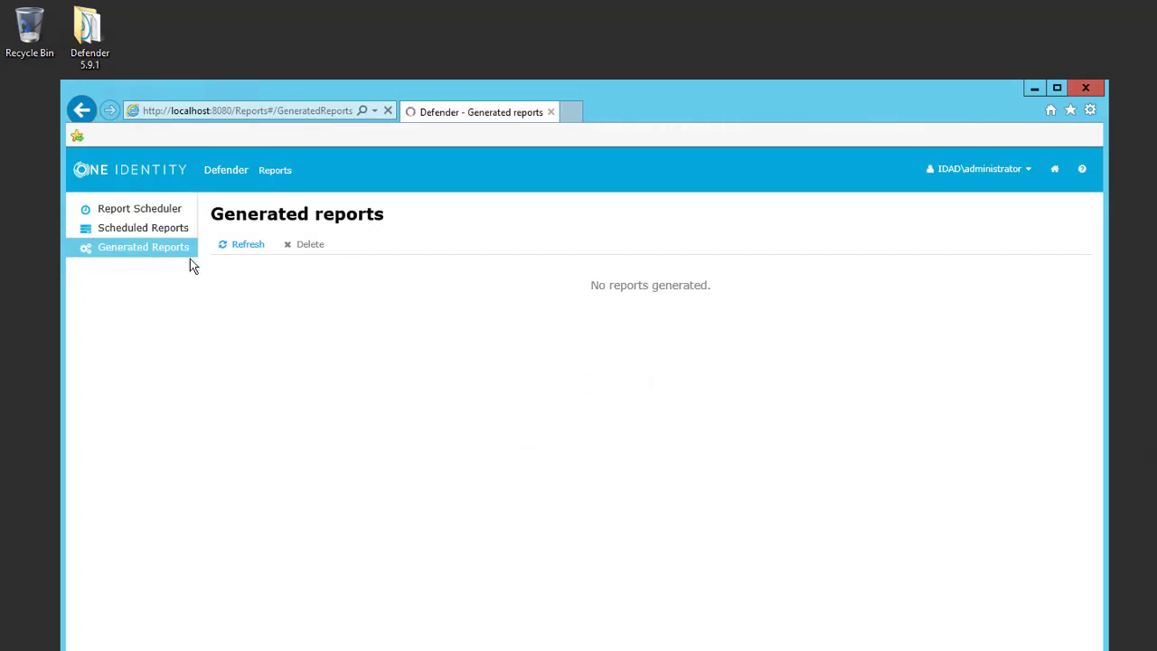
pyautogui.click(174, 213)
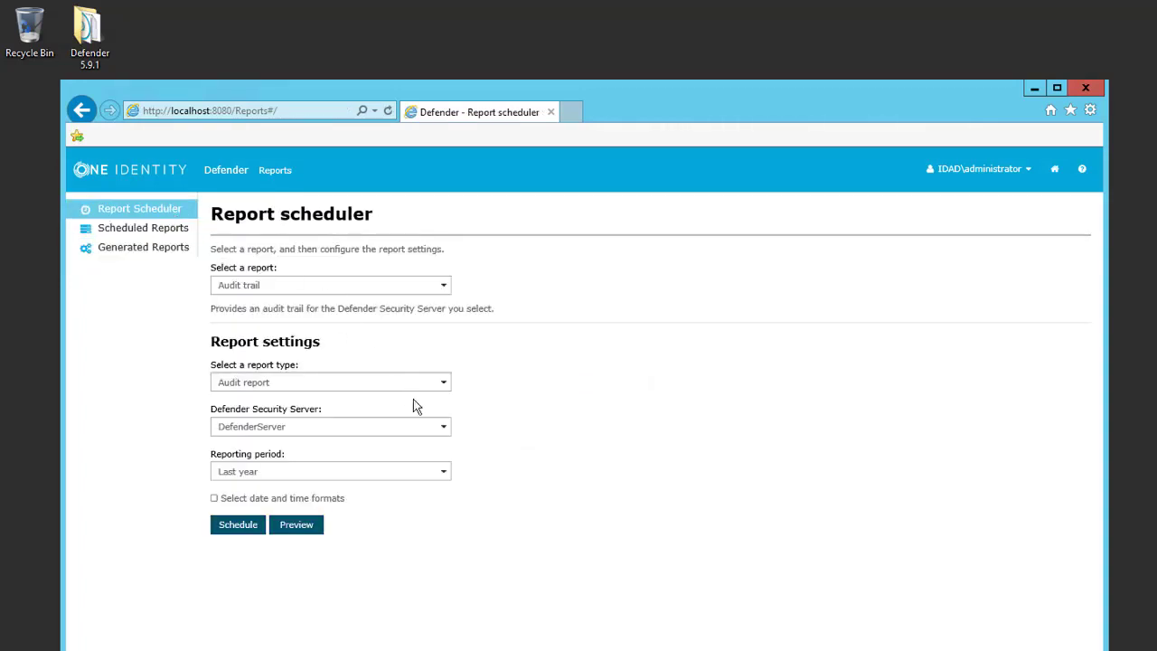
pyautogui.click(314, 284)
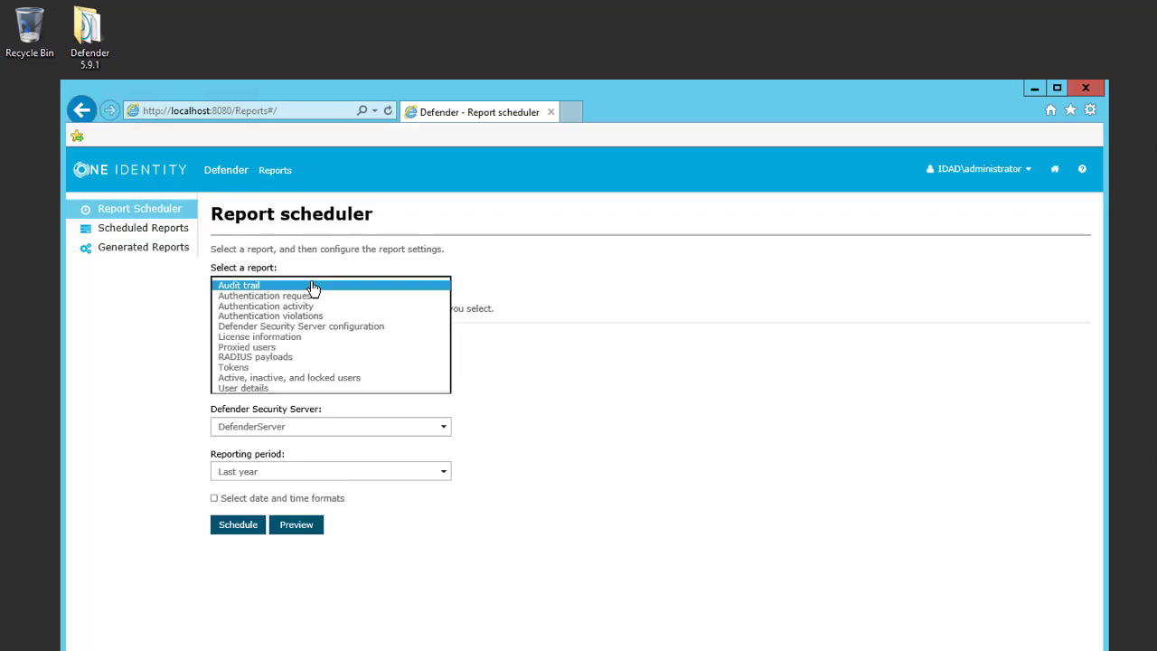
pyautogui.click(336, 289)
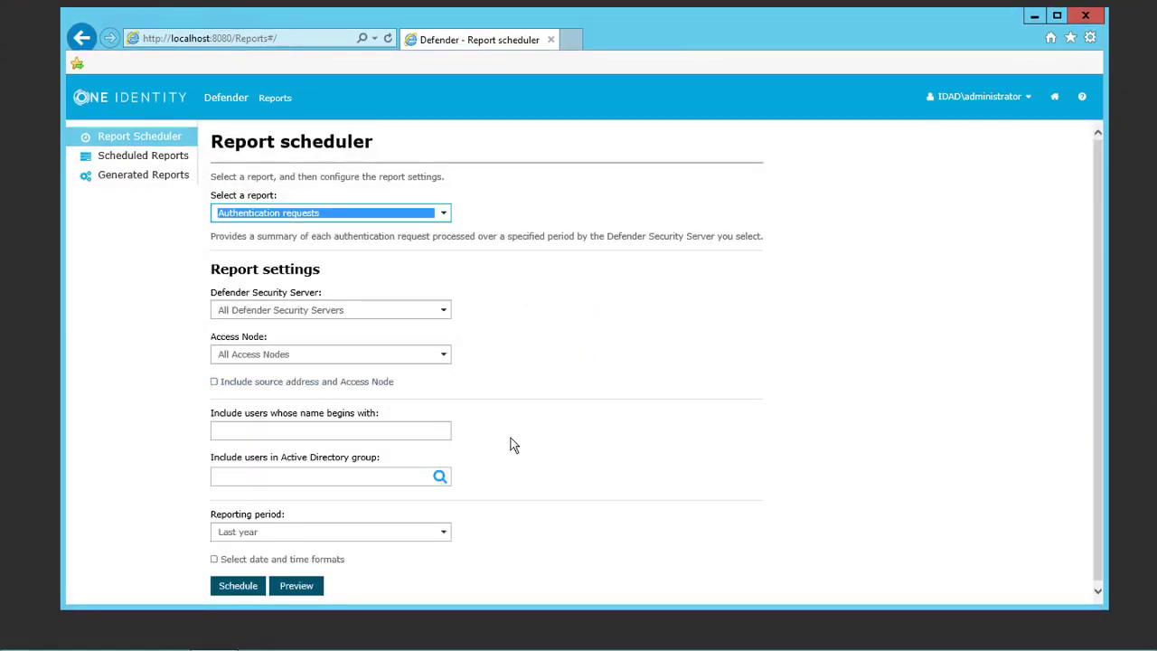
# Step: Schedule the report to recur monthly with the description AuthR
pyautogui.click(238, 588)
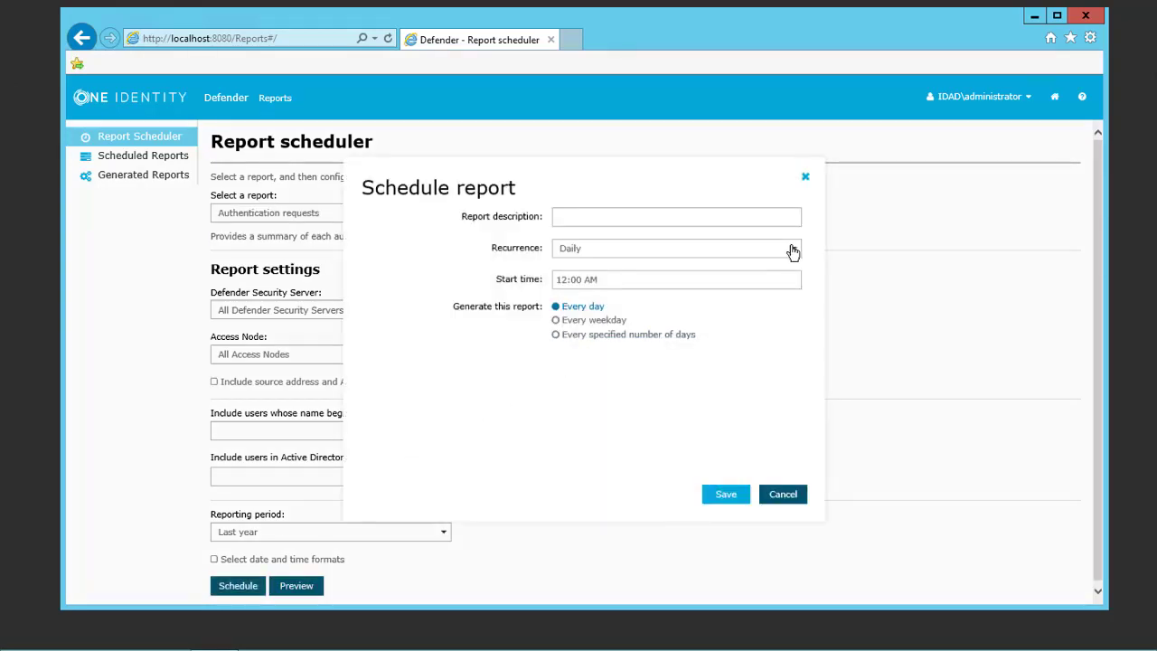
pyautogui.click(792, 251)
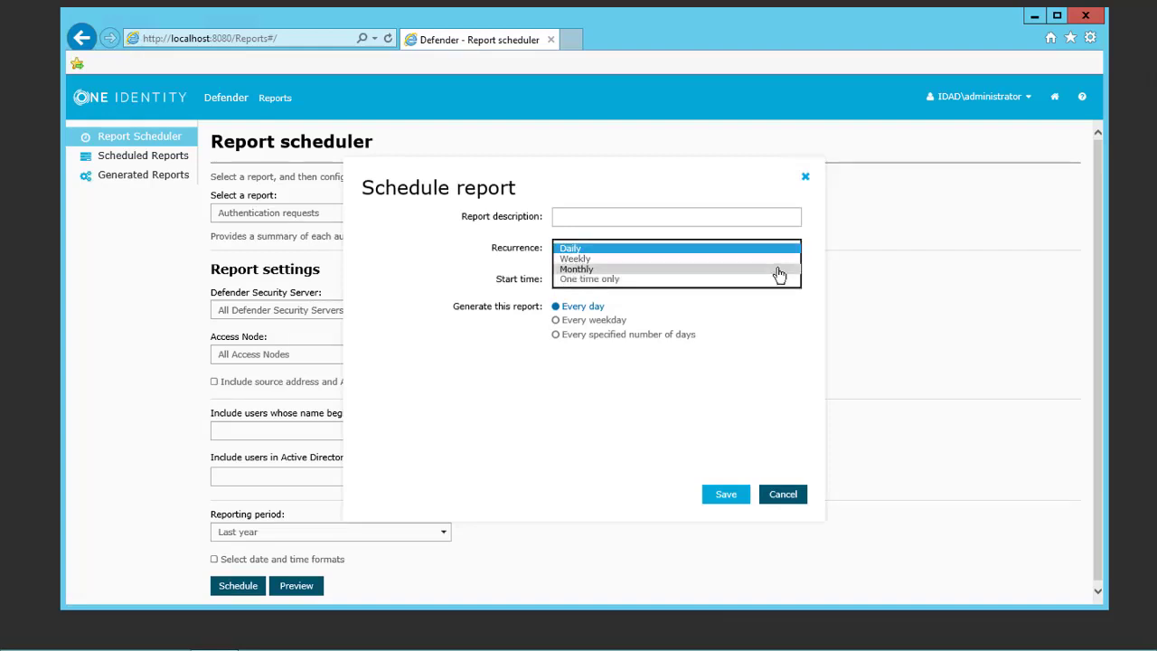
pyautogui.click(775, 269)
pyautogui.click(604, 215)
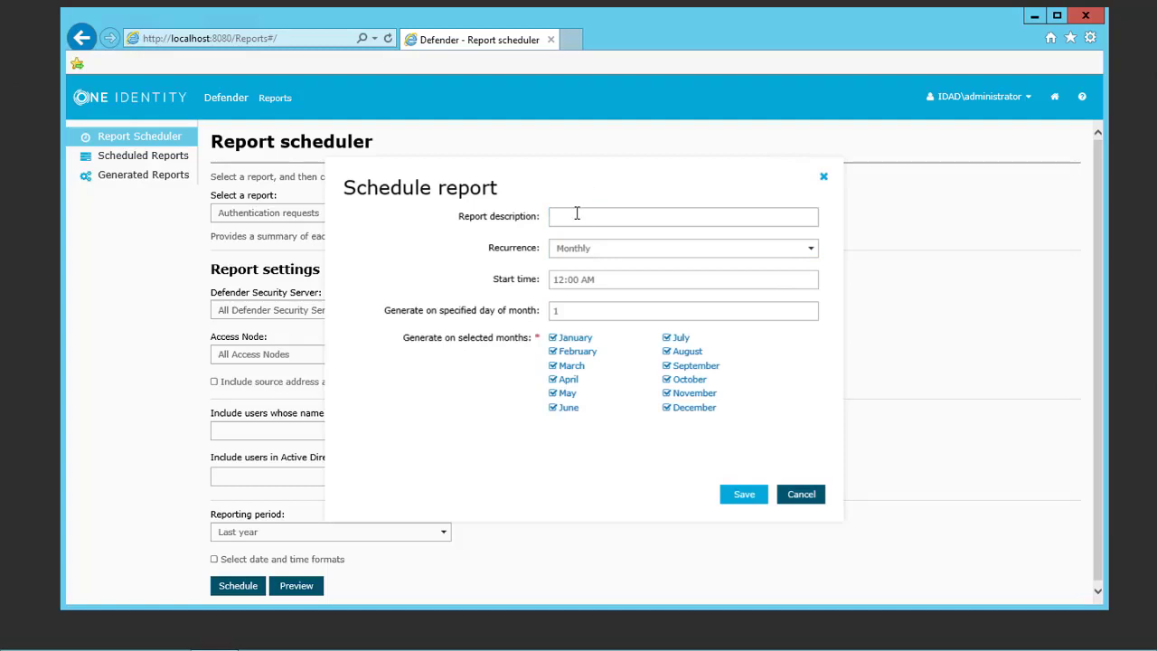
pyautogui.write('A')
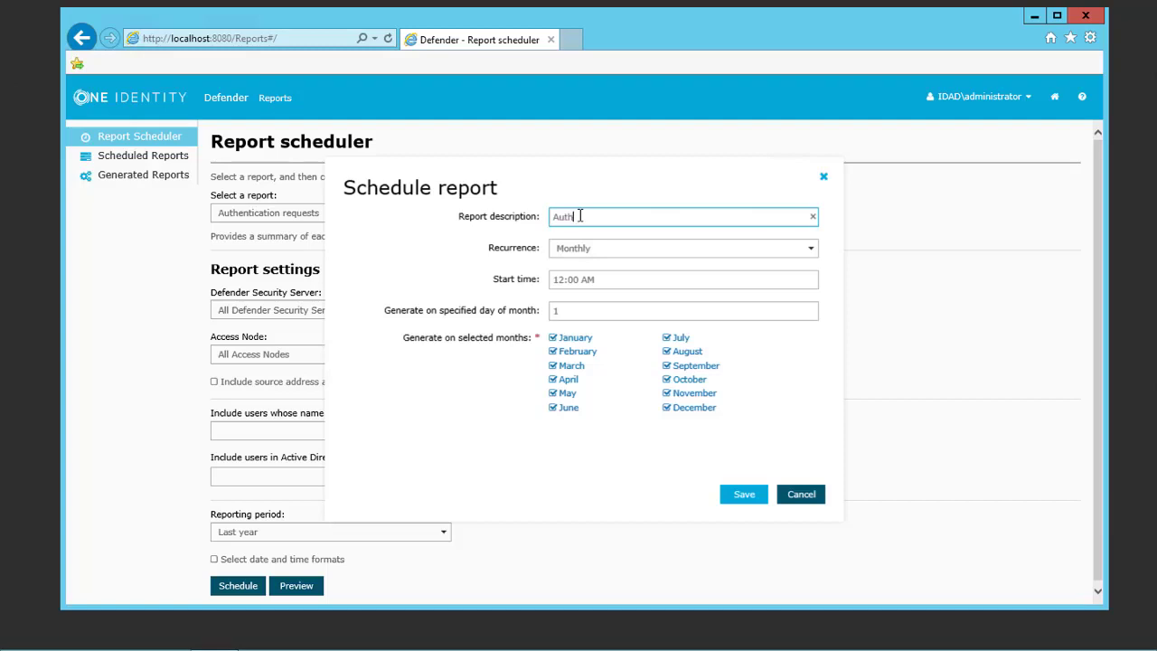
pyautogui.write('uthR')
pyautogui.hotkey('ctrl', 'a')
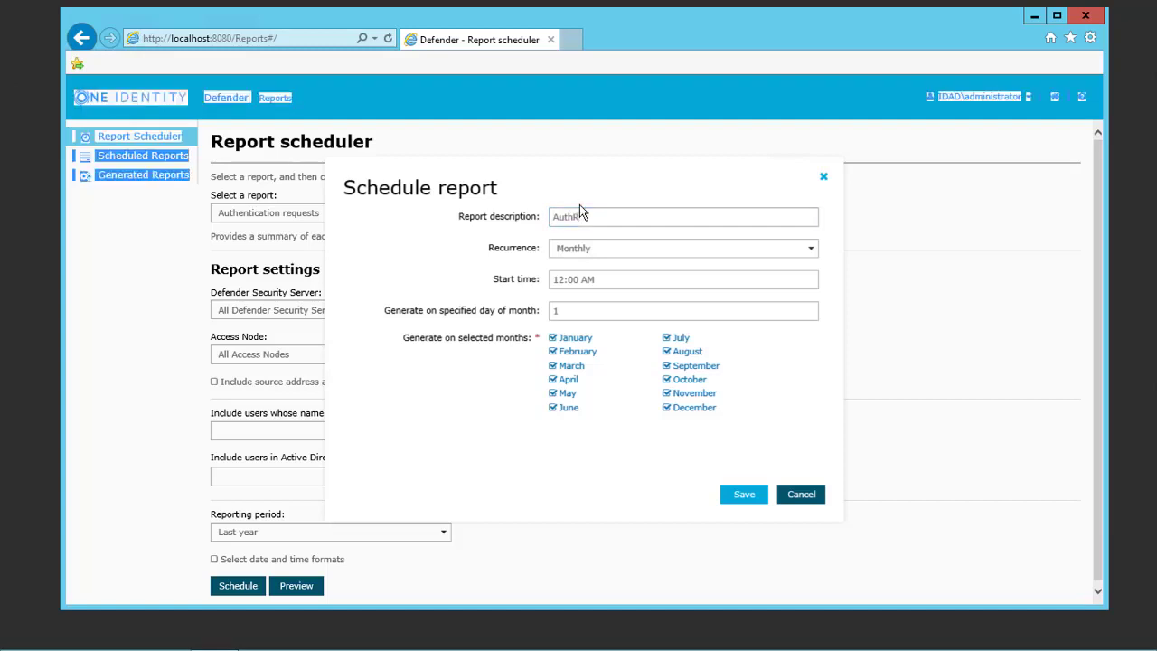
# Step: Set the start time to 5:00 PM on day 1 and save the schedule
pyautogui.click(618, 279)
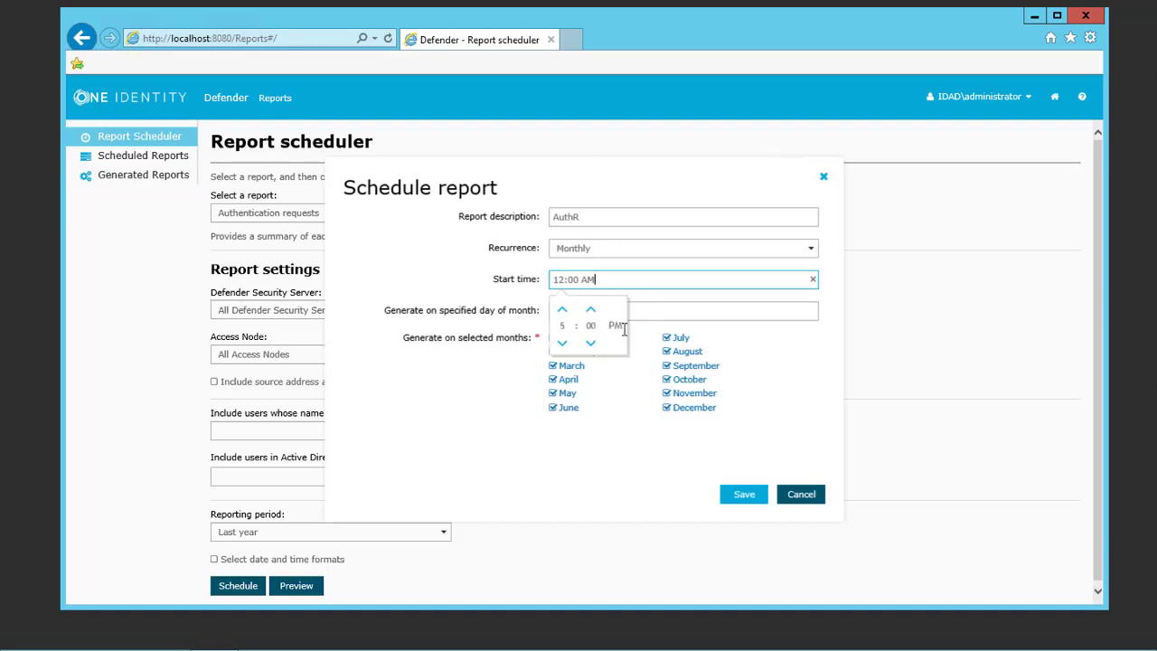
pyautogui.click(595, 327)
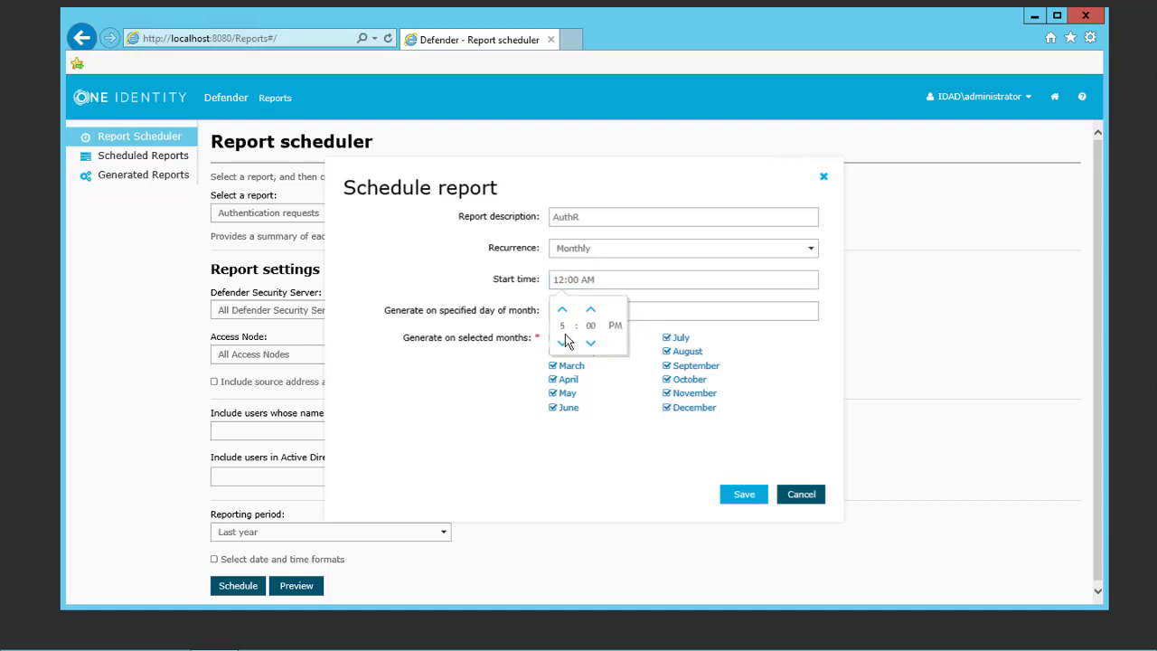
pyautogui.click(562, 343)
pyautogui.click(561, 310)
pyautogui.click(697, 278)
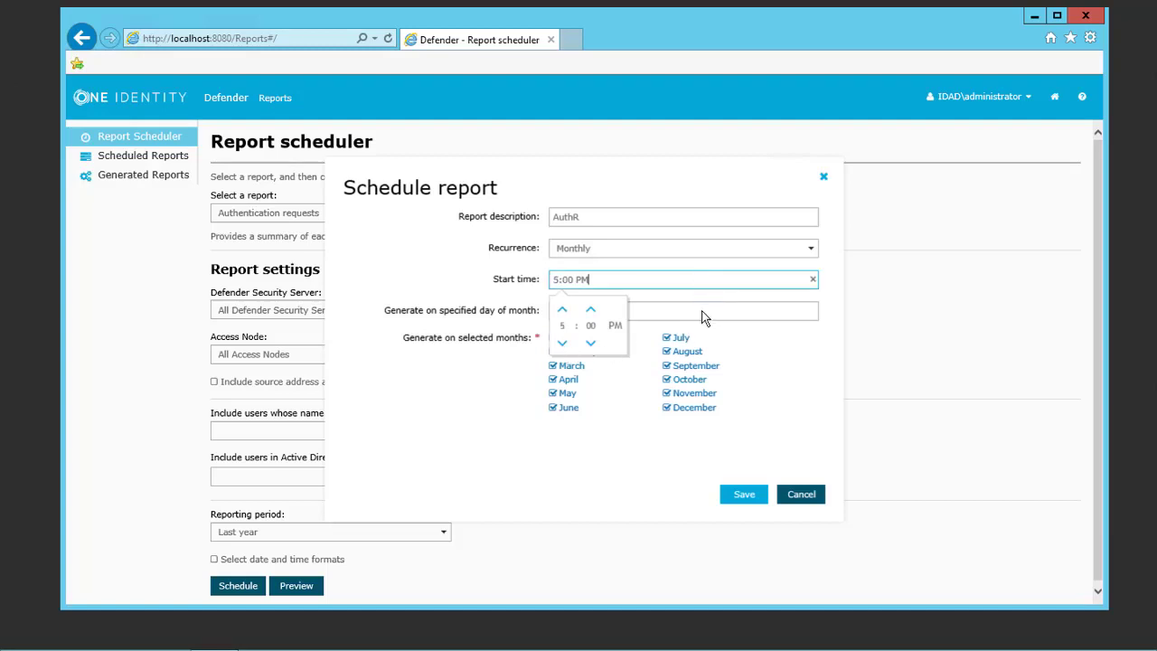
pyautogui.click(741, 310)
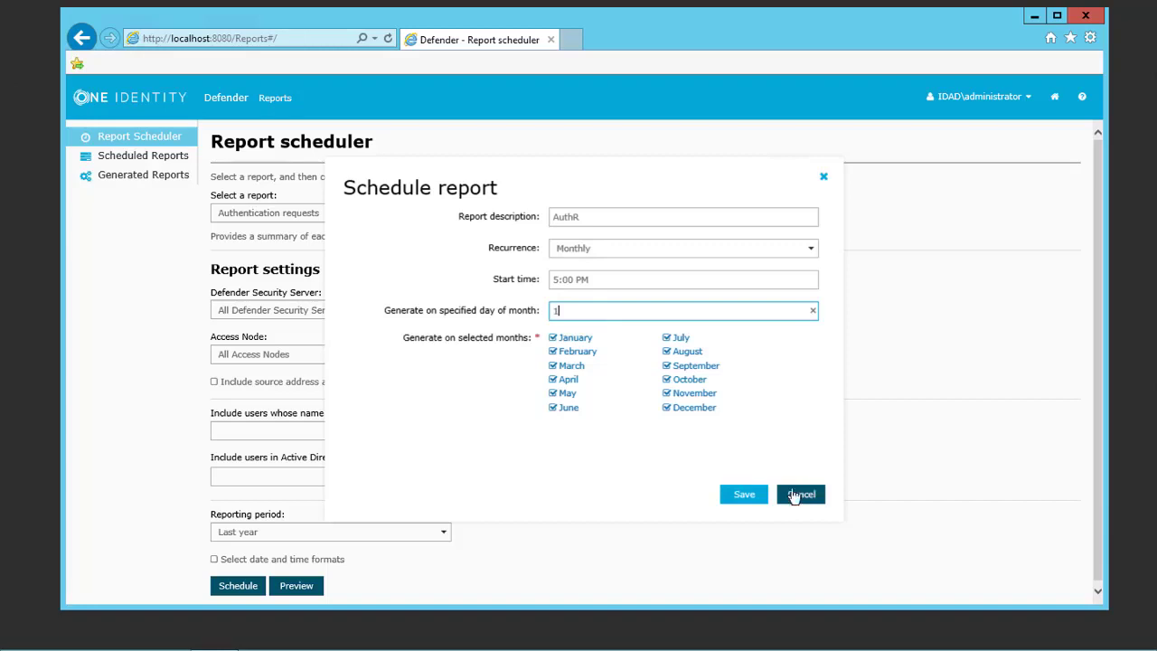
pyautogui.click(749, 492)
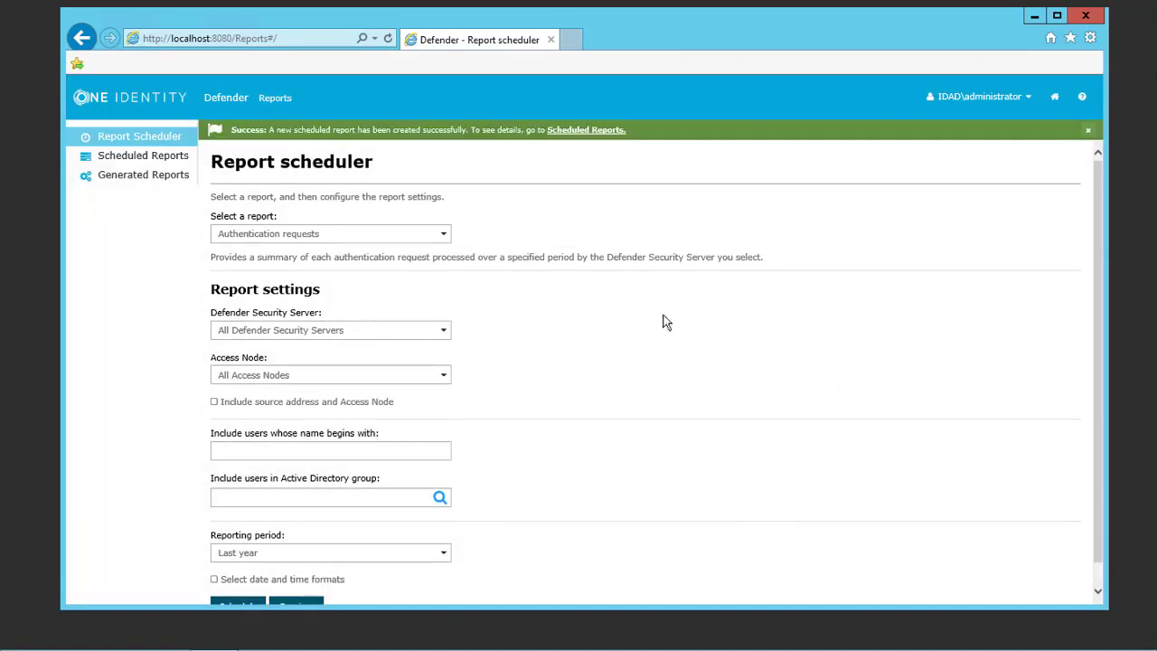
pyautogui.click(155, 164)
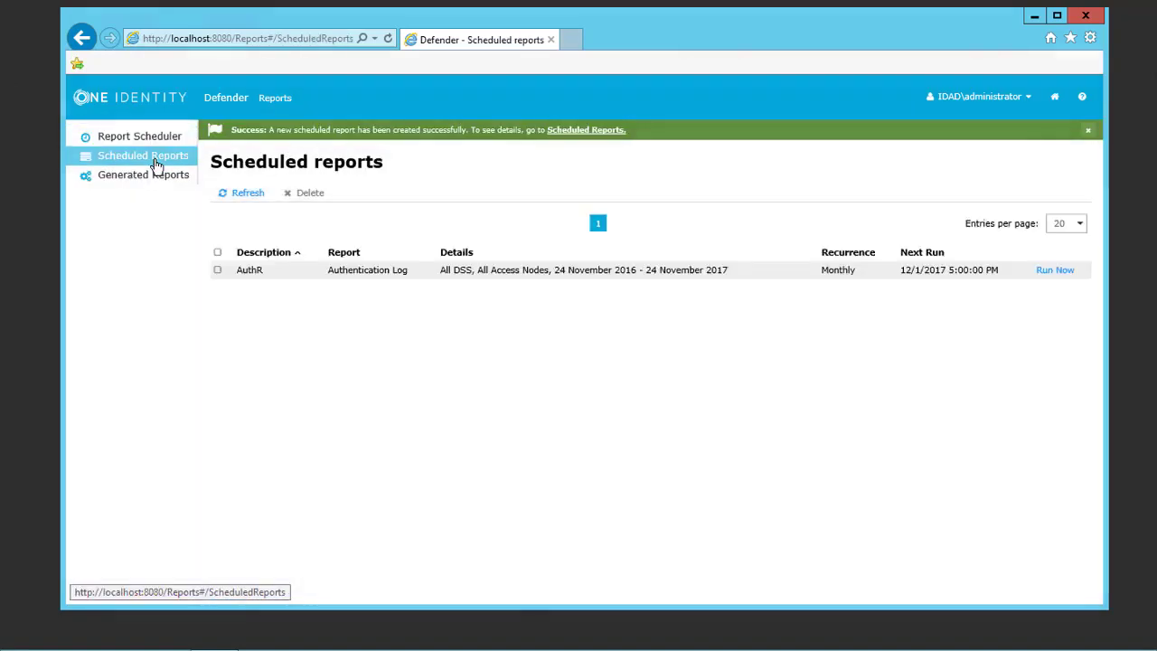
# Step: Run AuthR now and review its generated Authentication Log of 172 events
pyautogui.click(1061, 272)
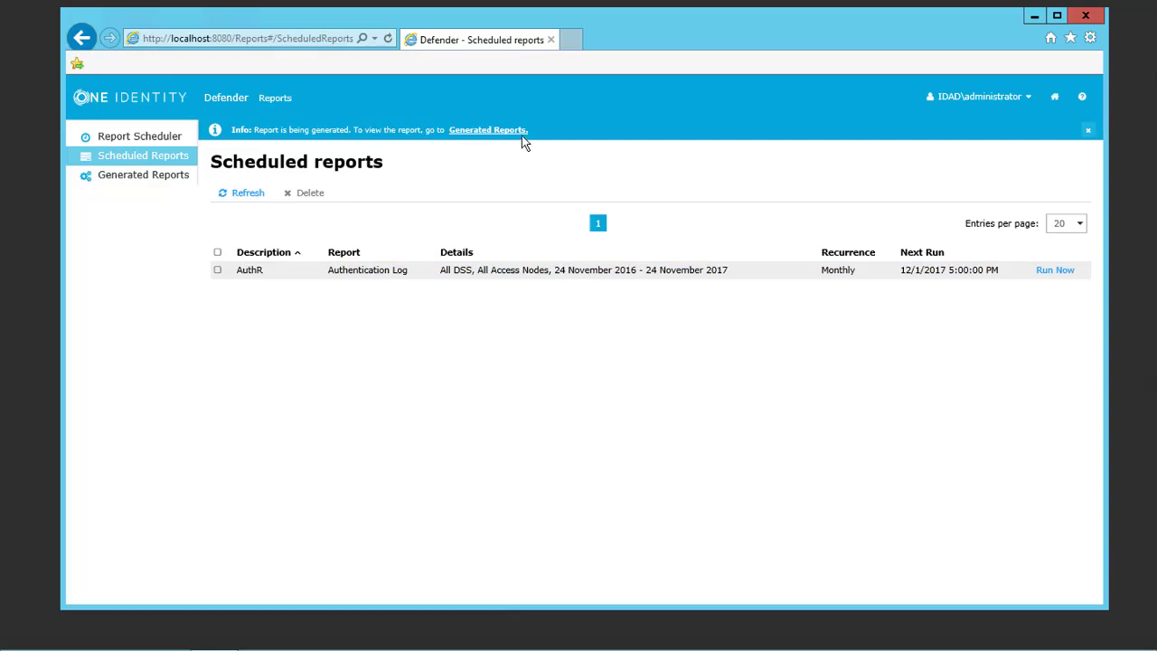
pyautogui.click(154, 186)
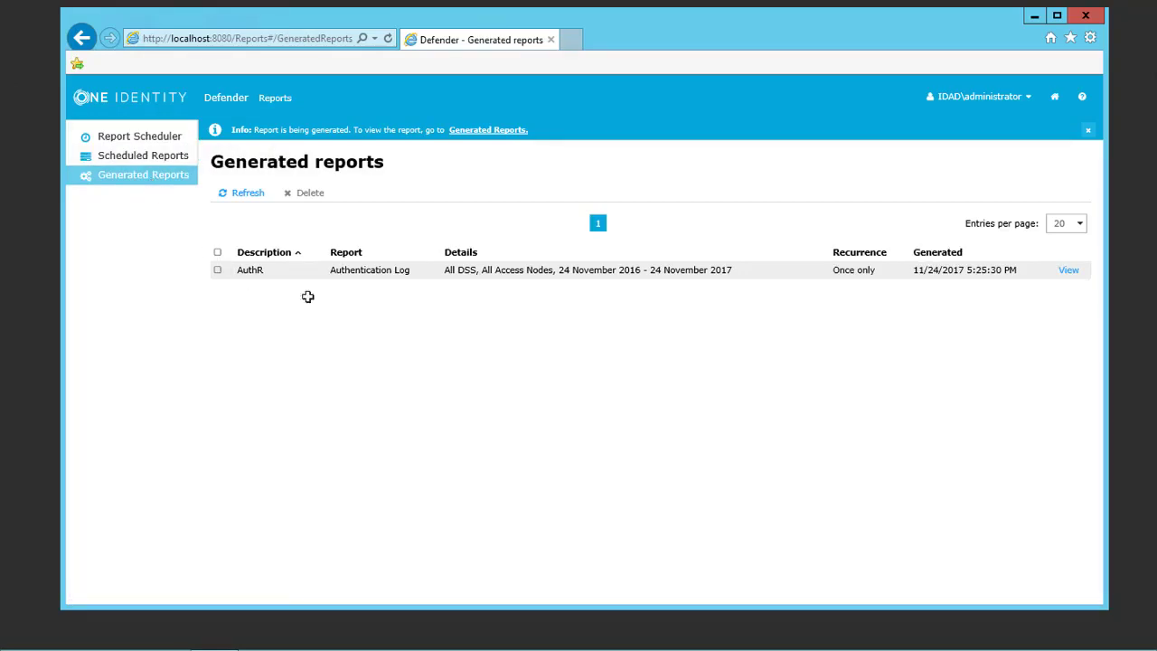
pyautogui.click(1074, 272)
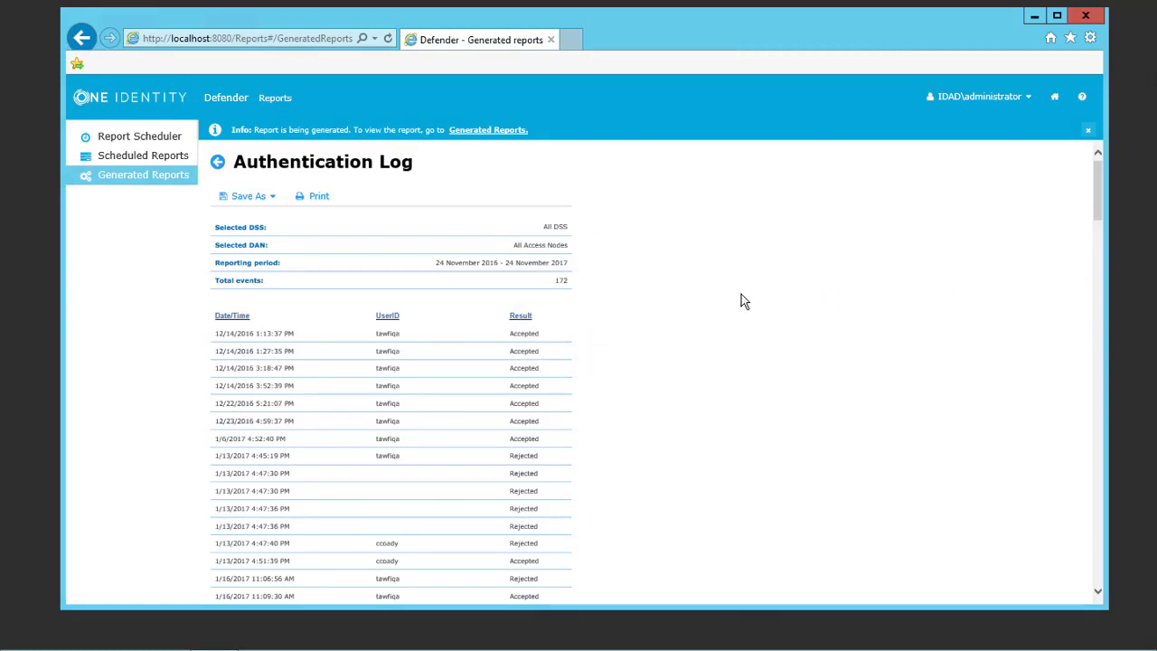
pyautogui.scroll(-1, 741, 311)
pyautogui.scroll(-1, 745, 314)
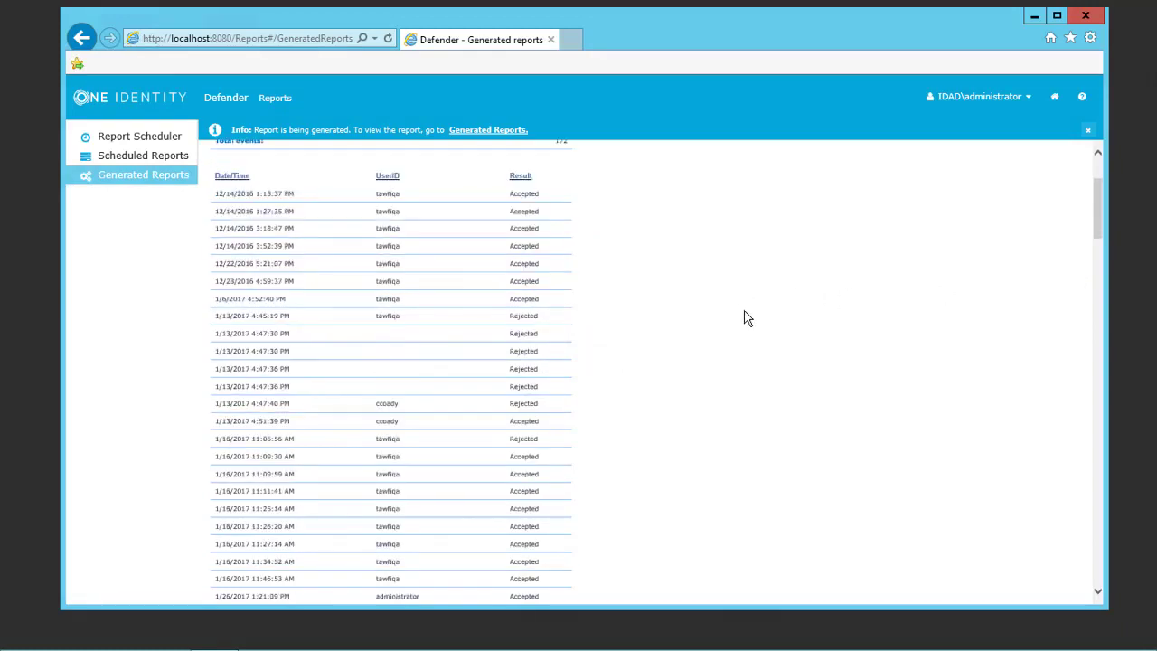
pyautogui.scroll(-3, 747, 318)
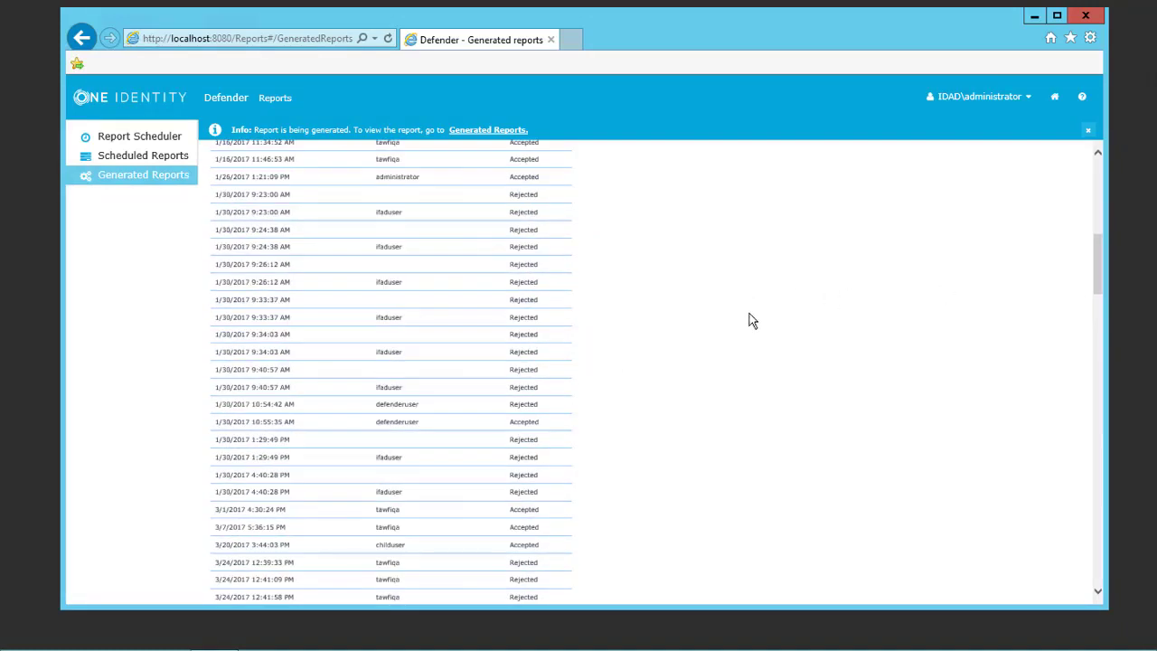
pyautogui.scroll(5, 750, 320)
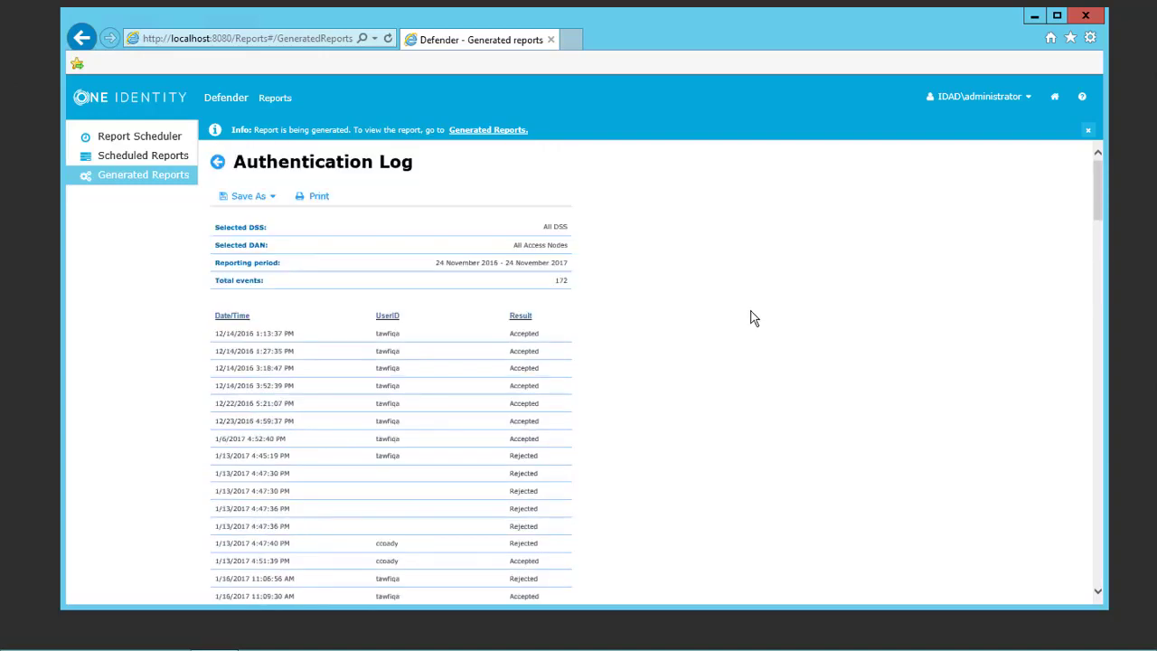
# Step: Check the report's Save As export formats, then go to the Defender home page and sign out
pyautogui.click(278, 197)
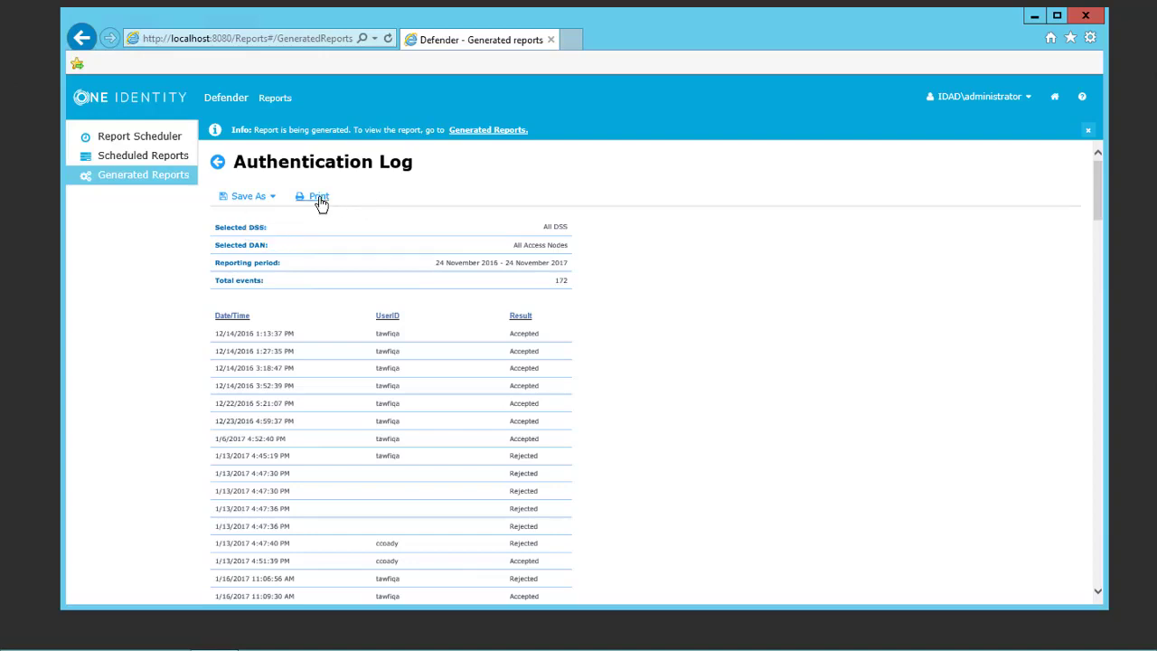
pyautogui.click(1051, 98)
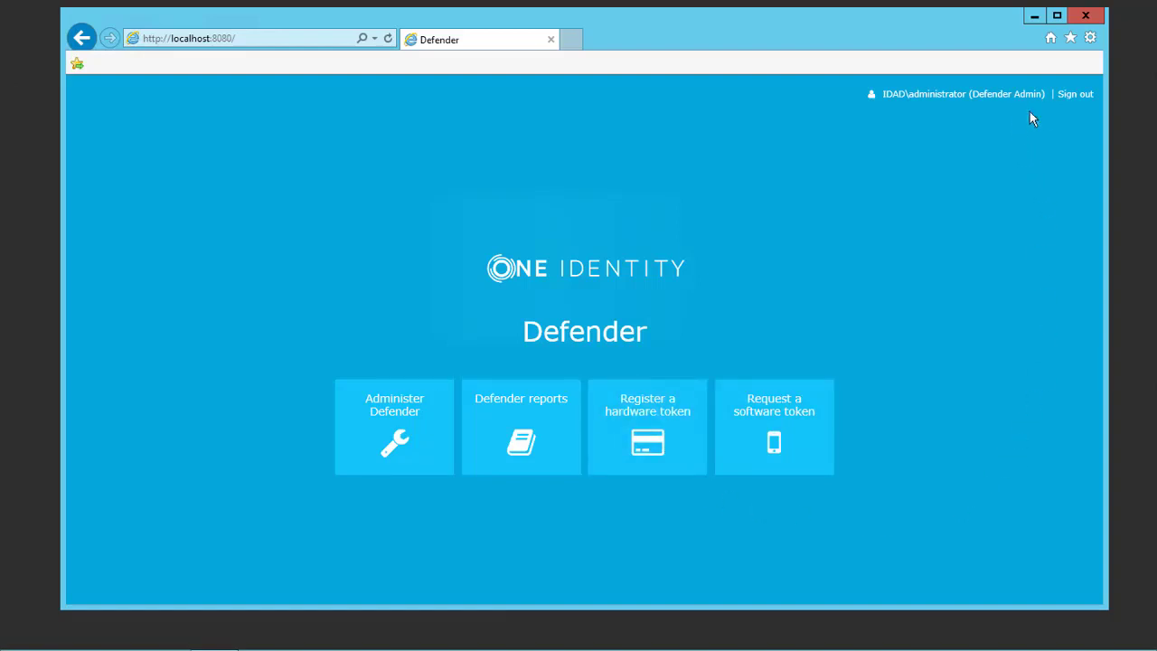
pyautogui.click(1075, 94)
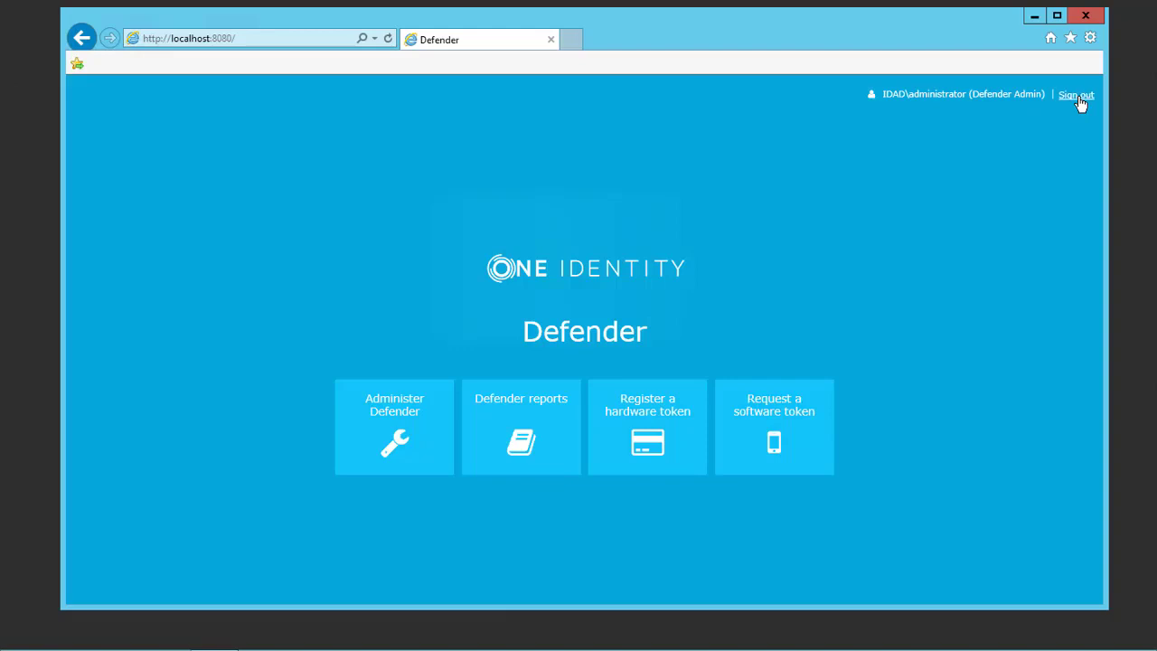